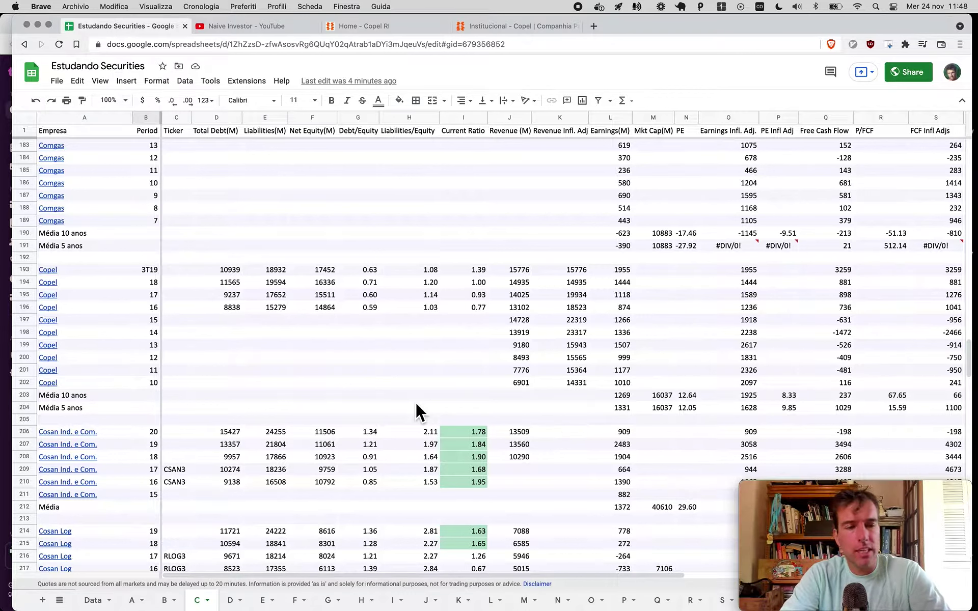
Step: Insert a row above the first Copel row and copy the linked company name into its Empresa cell
{"action": "right_click", "coordinate": [26, 272]}
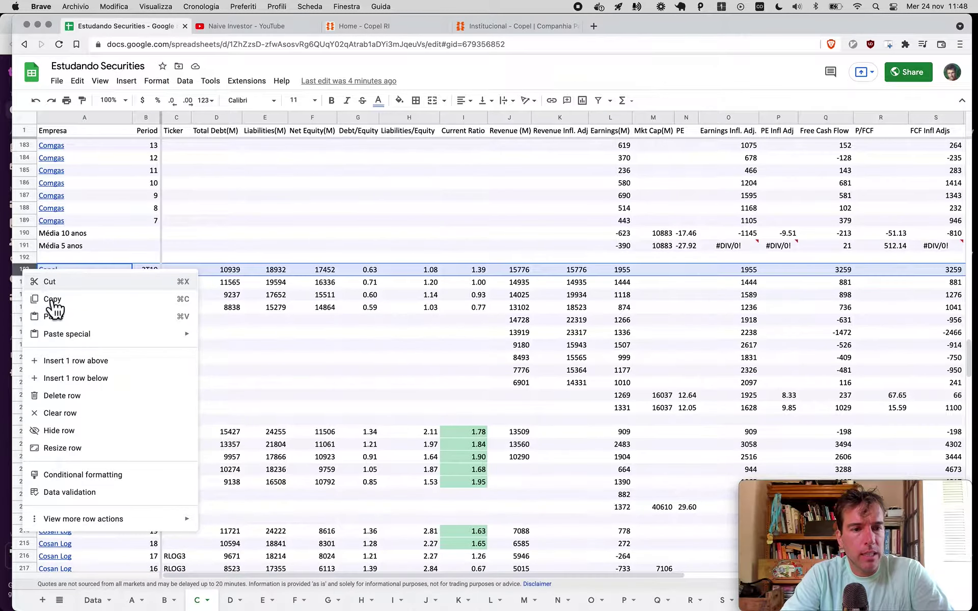
{"action": "left_click", "coordinate": [84, 362]}
{"action": "key", "text": "ctrl+c"}
{"action": "key", "text": "Up"}
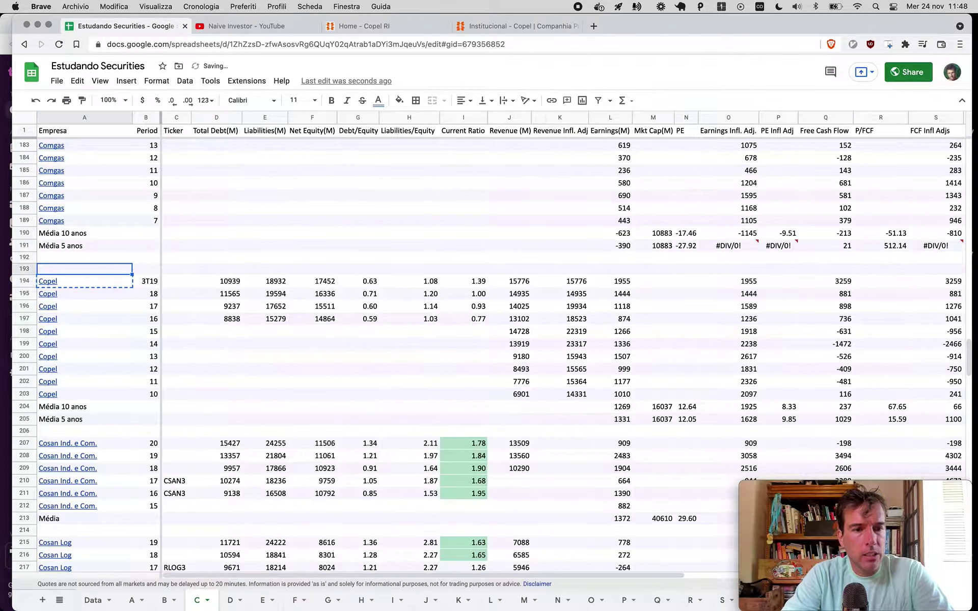
{"action": "key", "text": "ctrl+v"}
Step: Set the Period of the former 3T19 Copel row to 19 and of the new row above it to 20
{"action": "left_click", "coordinate": [146, 281]}
{"action": "type", "text": "19"}
{"action": "key", "text": "Up"}
{"action": "type", "text": "20"}
{"action": "key", "text": "Return"}
{"action": "key", "text": "shift+Up"}
{"action": "key", "text": "super+c"}
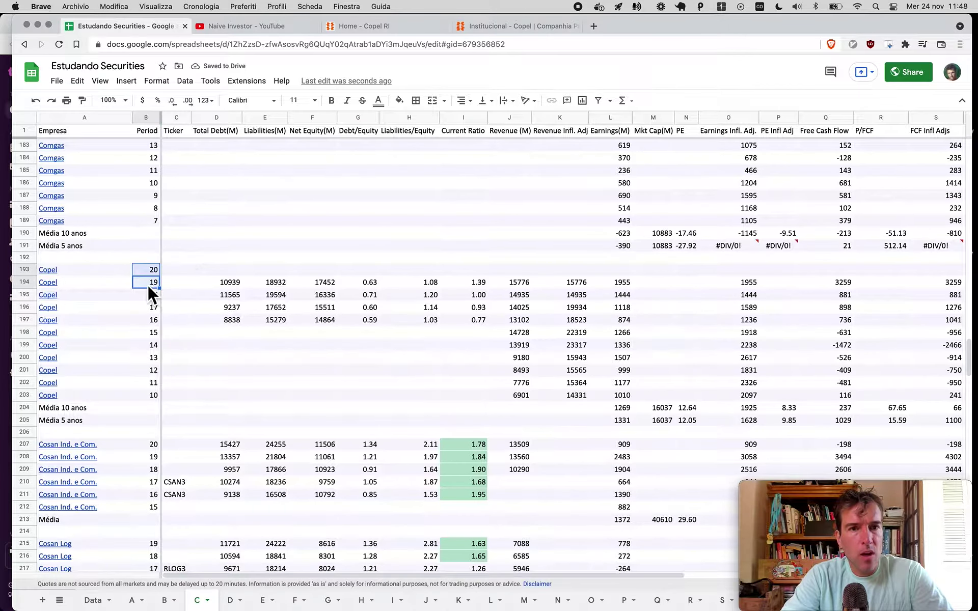
Step: Close the Naive Investor YouTube and Copel Institucional pages and look over the Copel rows in the spreadsheet
{"action": "key", "text": "ctrl+Tab"}
{"action": "key", "text": "super+w"}
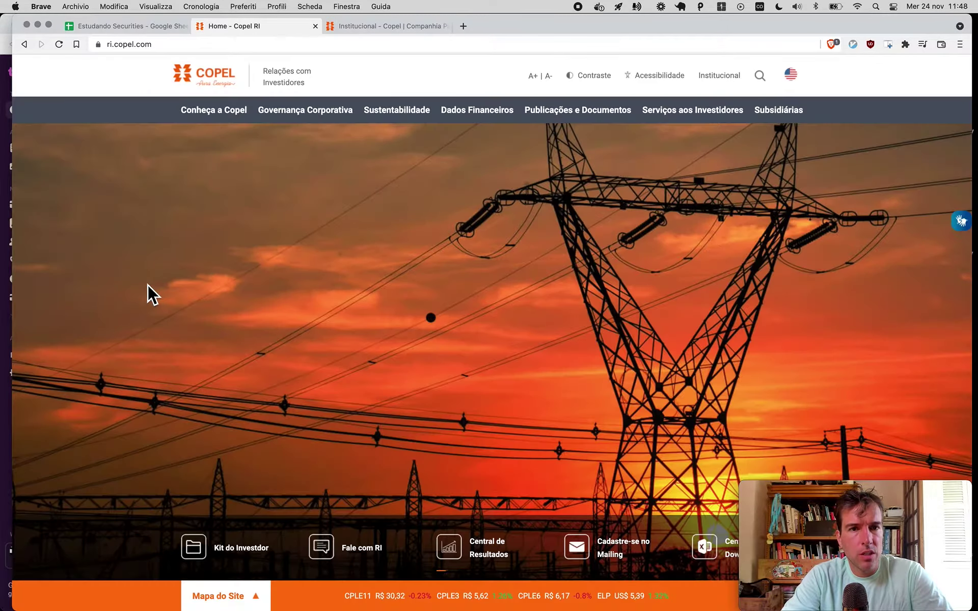
{"action": "mouse_move", "coordinate": [476, 110]}
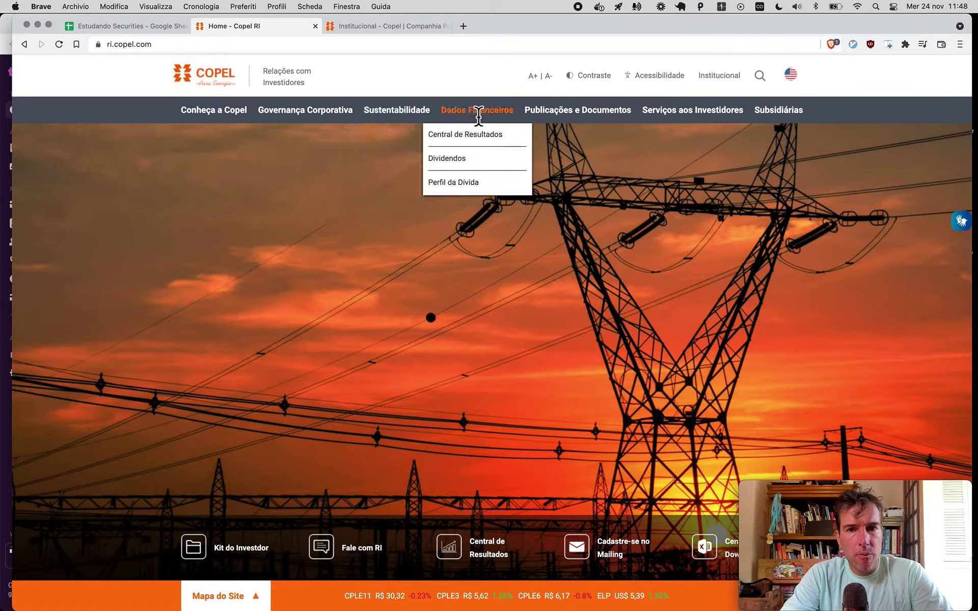
{"action": "key", "text": "ctrl+shift+Tab"}
{"action": "scroll", "coordinate": [469, 429], "scroll_direction": "down", "scroll_amount": 2}
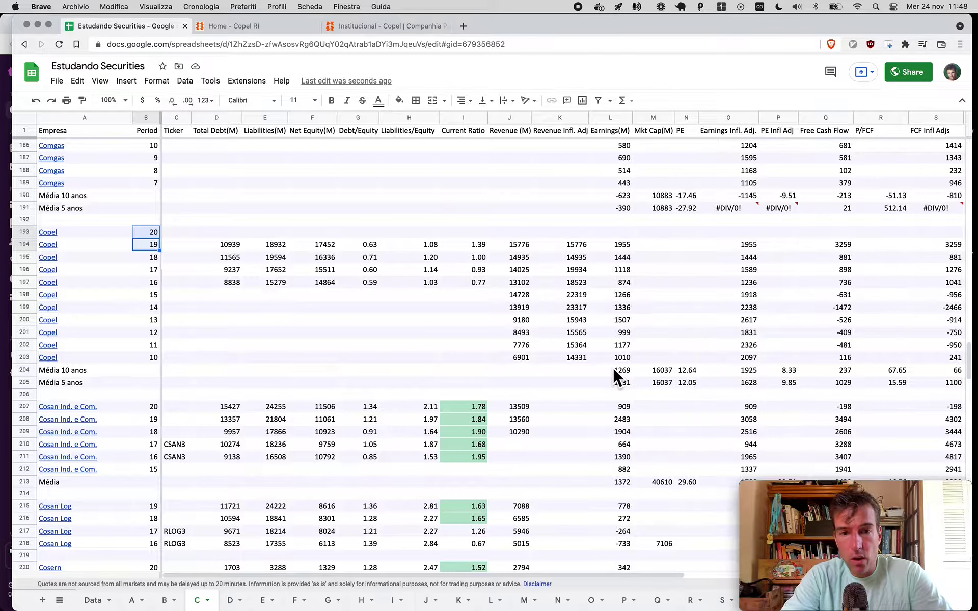
{"action": "scroll", "coordinate": [613, 375], "scroll_direction": "down", "scroll_amount": 1}
{"action": "scroll", "coordinate": [613, 369], "scroll_direction": "right", "scroll_amount": 2}
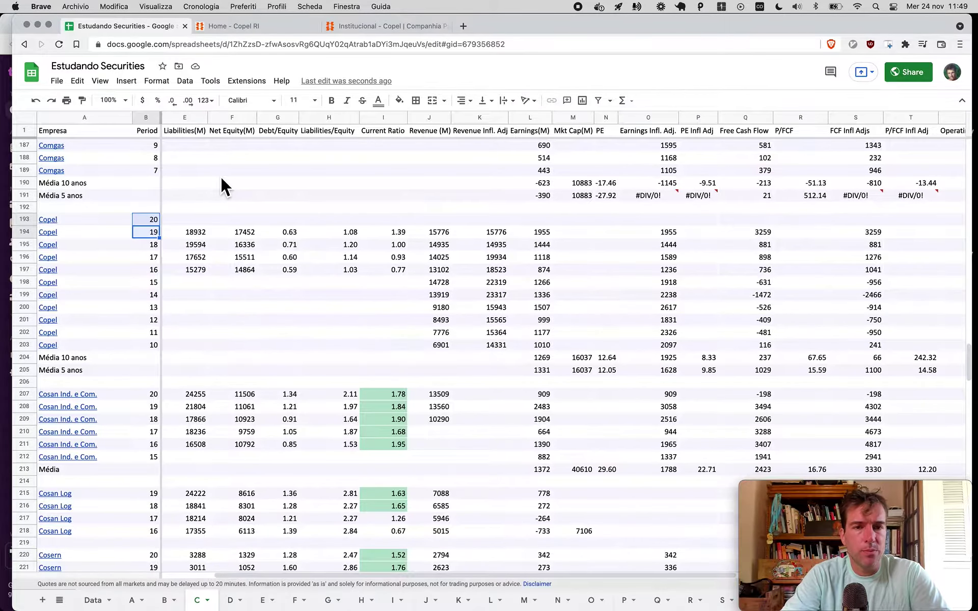
{"action": "key", "text": "ctrl+shift+Tab"}
{"action": "key", "text": "super+w"}
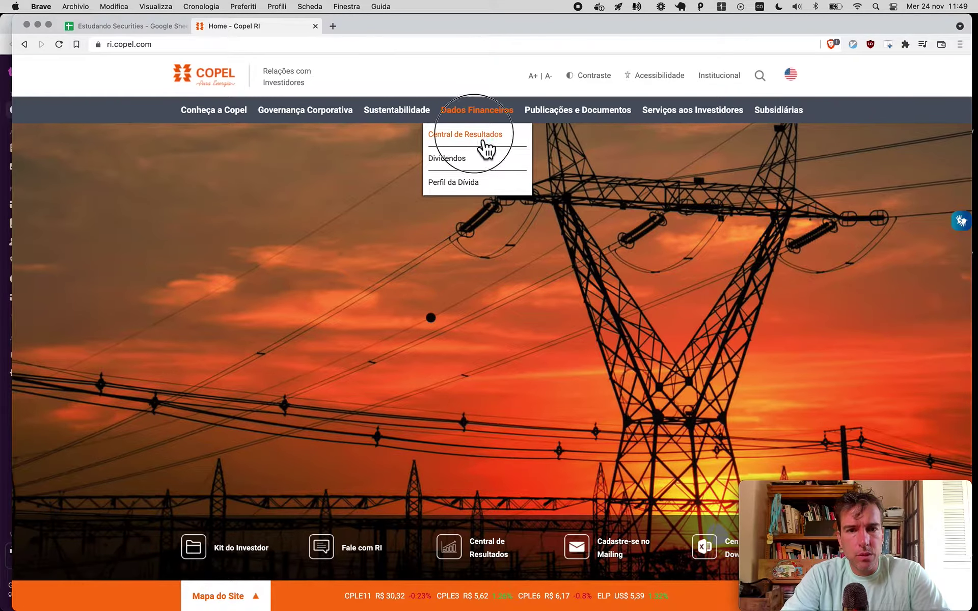
Step: Open Copel's Central de Resultados, choose year 2020 and open the fourth-quarter DFP / ITR report
{"action": "left_click", "coordinate": [482, 143]}
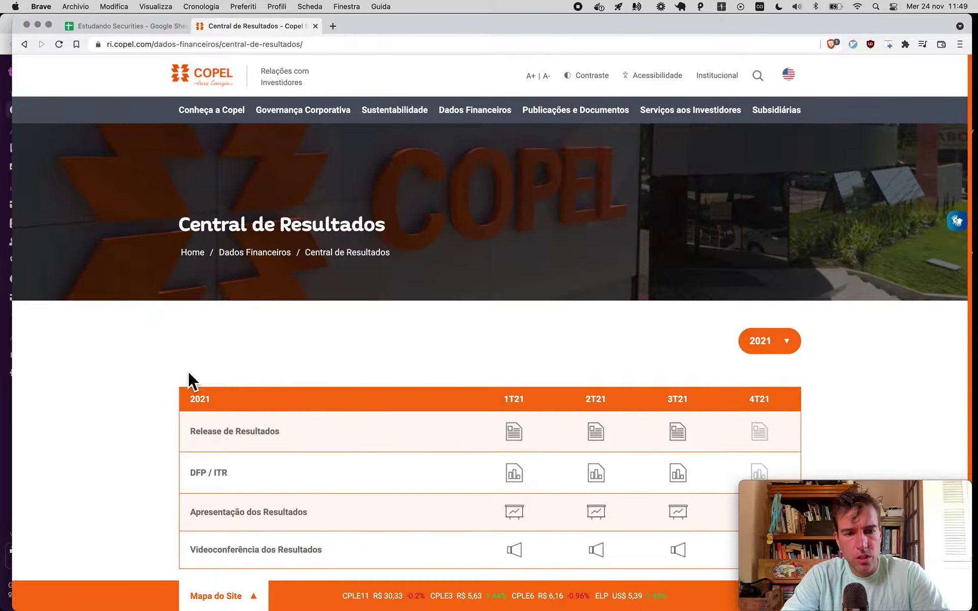
{"action": "scroll", "coordinate": [214, 361], "scroll_direction": "down", "scroll_amount": 1}
{"action": "left_click", "coordinate": [758, 320]}
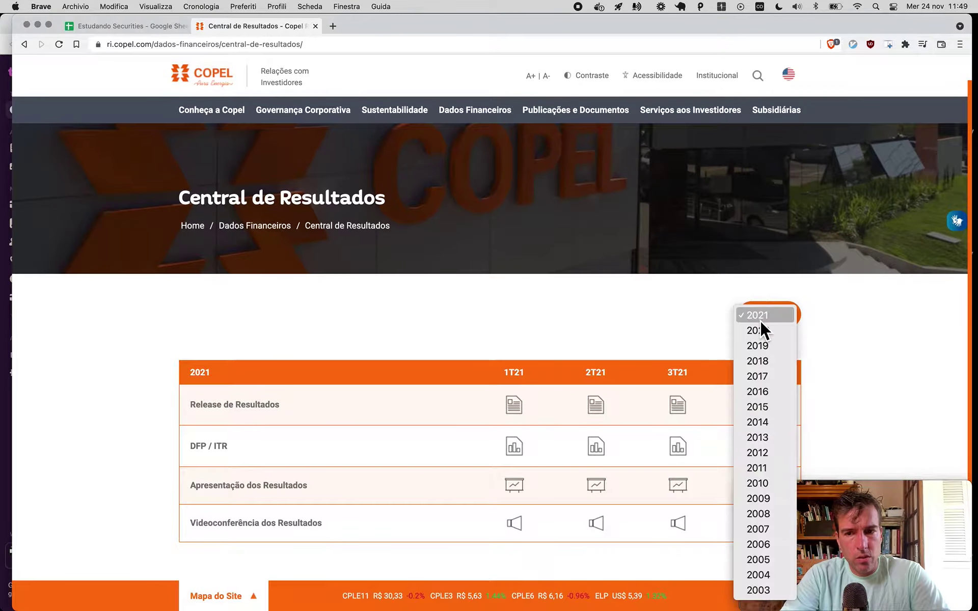
{"action": "left_click", "coordinate": [760, 331]}
{"action": "scroll", "coordinate": [738, 469], "scroll_direction": "down", "scroll_amount": 1}
{"action": "left_click", "coordinate": [771, 452]}
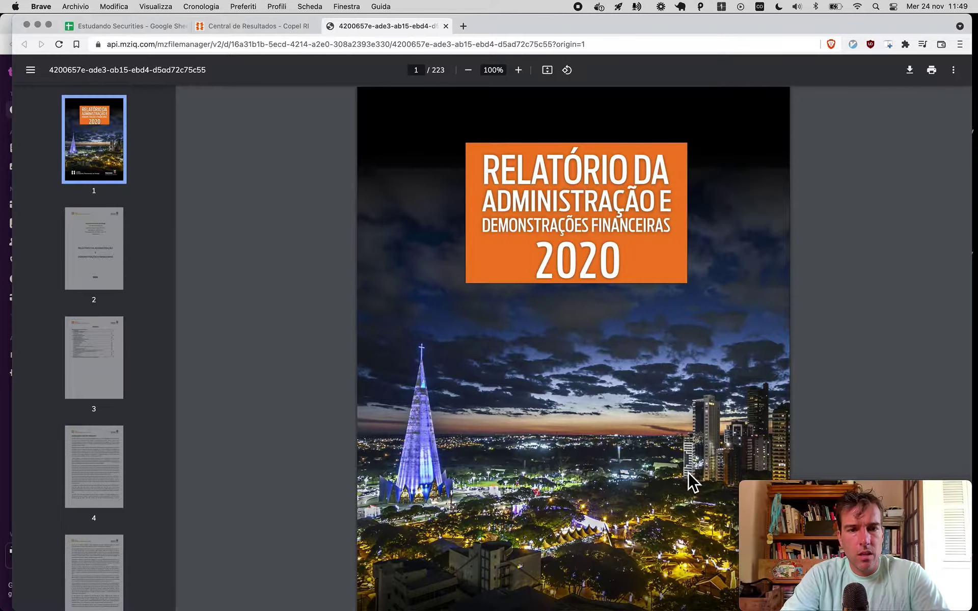
Step: Find the Passivo balance sheet in the 2020 report and go to page 63
{"action": "scroll", "coordinate": [100, 433], "scroll_direction": "down", "scroll_amount": 5}
{"action": "scroll", "coordinate": [99, 433], "scroll_direction": "down", "scroll_amount": 15}
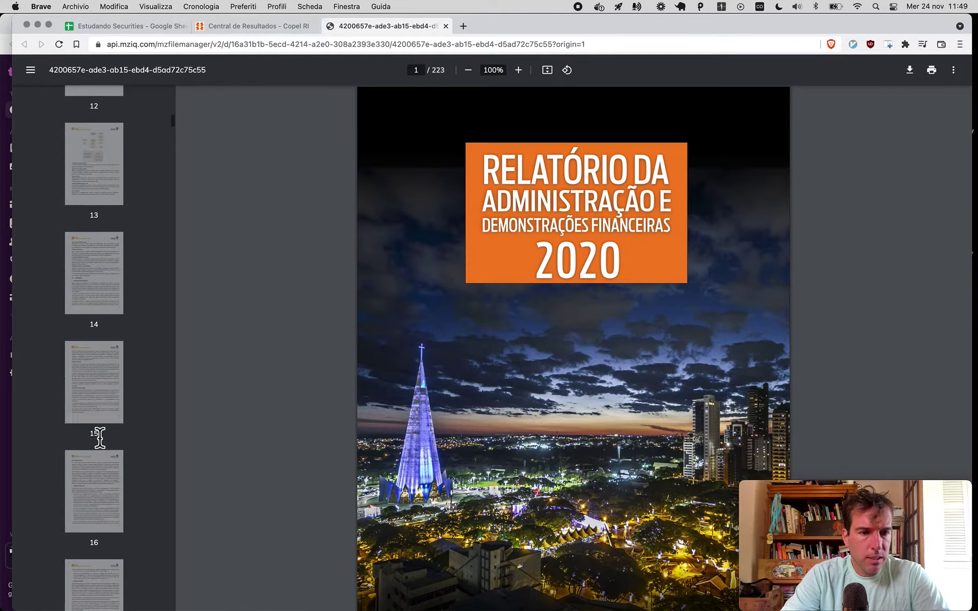
{"action": "scroll", "coordinate": [99, 443], "scroll_direction": "down", "scroll_amount": 9}
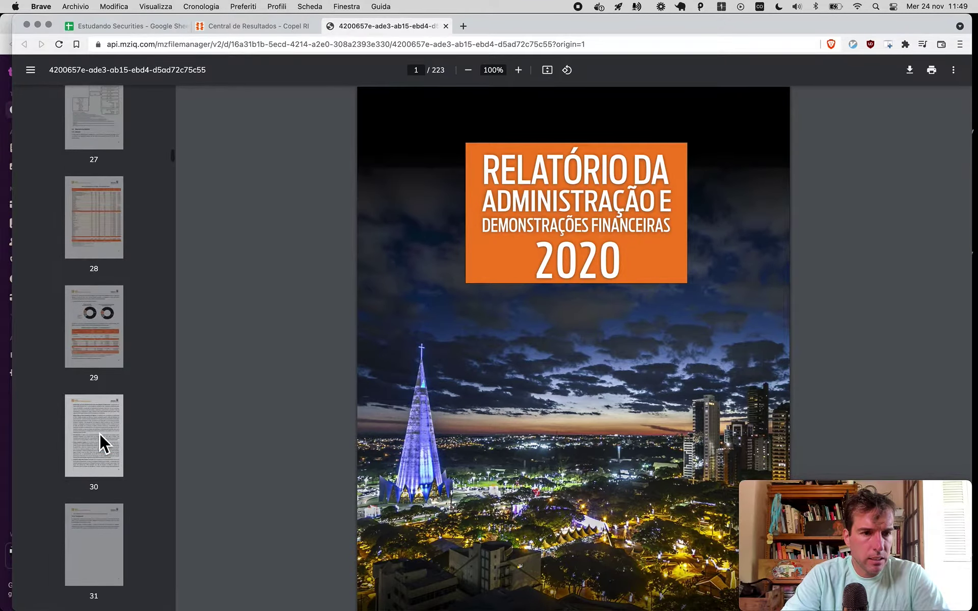
{"action": "scroll", "coordinate": [99, 434], "scroll_direction": "down", "scroll_amount": 3}
{"action": "scroll", "coordinate": [100, 434], "scroll_direction": "down", "scroll_amount": 3}
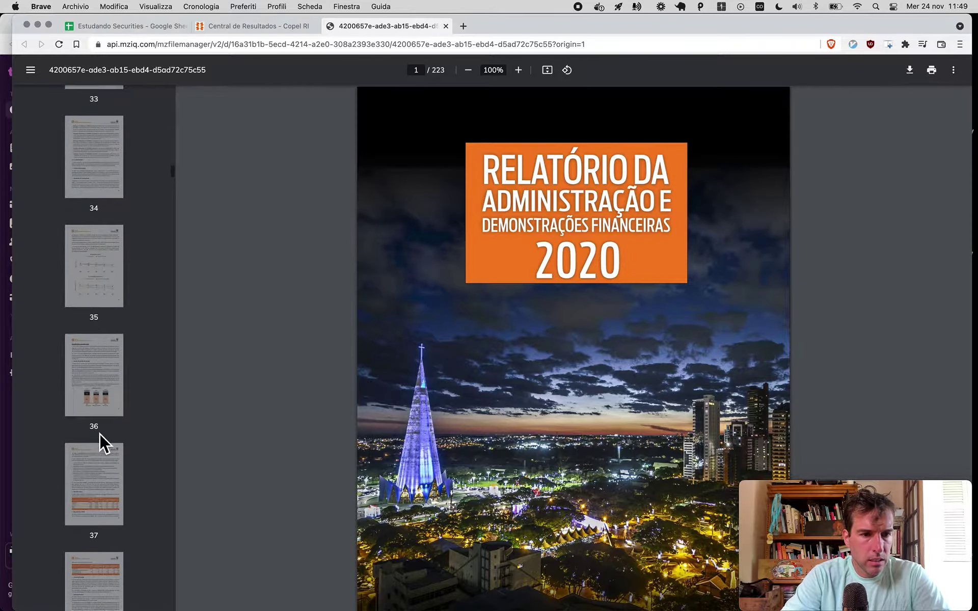
{"action": "scroll", "coordinate": [99, 433], "scroll_direction": "down", "scroll_amount": 20}
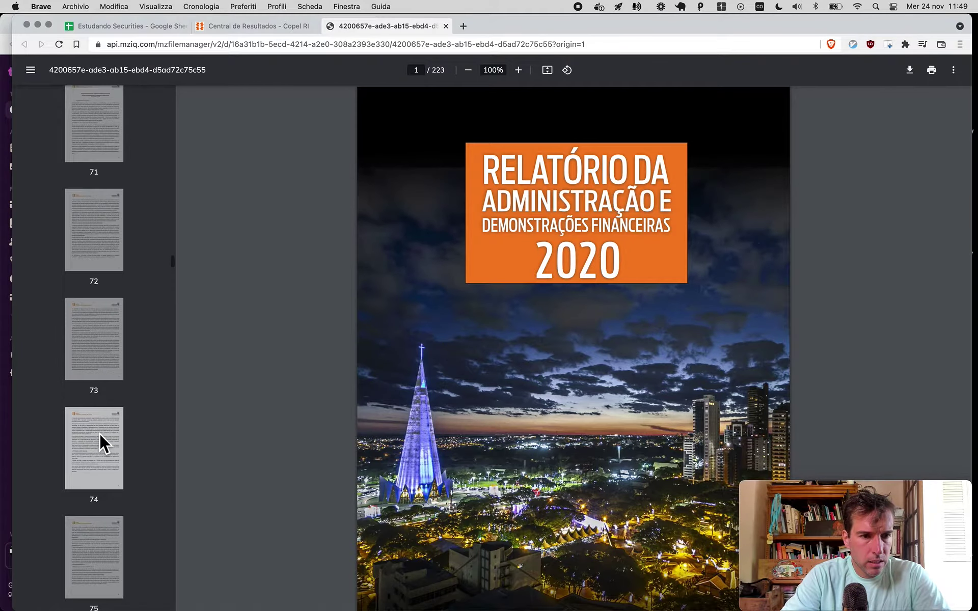
{"action": "scroll", "coordinate": [99, 433], "scroll_direction": "up", "scroll_amount": 8}
{"action": "left_click", "coordinate": [90, 256]}
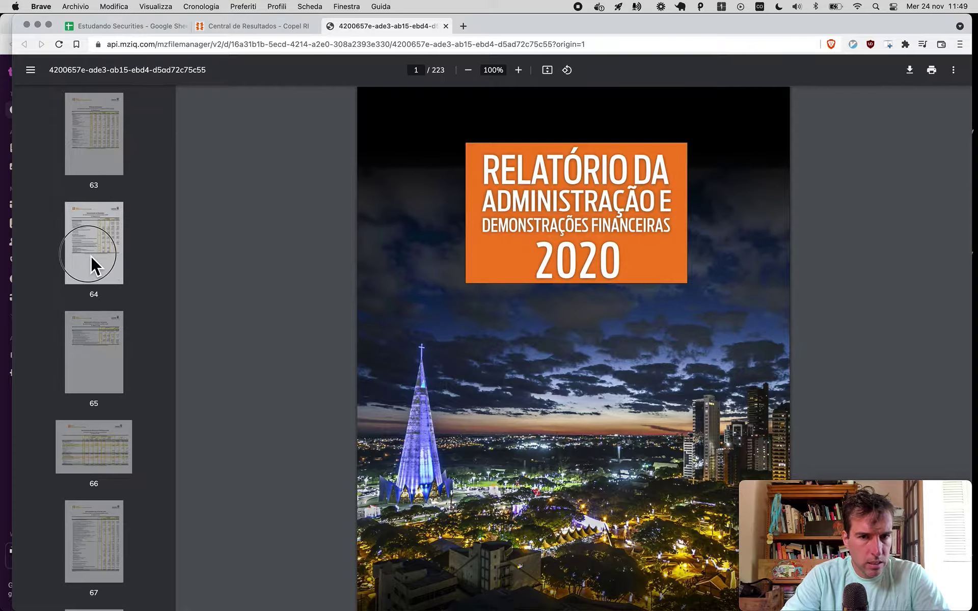
{"action": "left_click", "coordinate": [96, 172]}
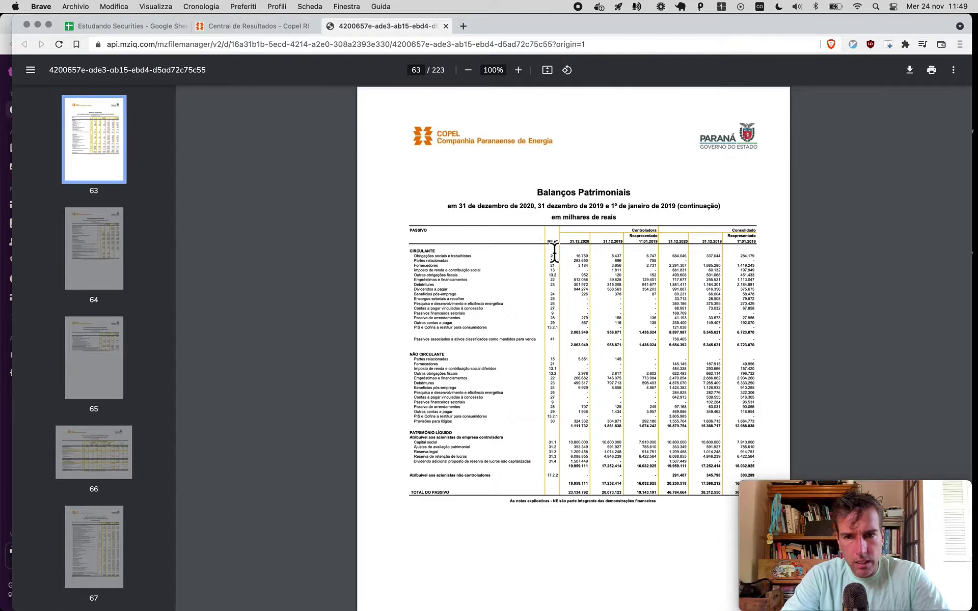
Step: Read the consolidated 1º.01.2019 net equity from the enlarged balance sheet and enter 16336 as Net Equity in Copel's period 19 row
{"action": "scroll", "coordinate": [555, 248], "scroll_direction": "up", "scroll_amount": 1}
{"action": "scroll", "coordinate": [554, 248], "scroll_direction": "up", "scroll_amount": 5}
{"action": "scroll", "coordinate": [764, 178], "scroll_direction": "down", "scroll_amount": 2}
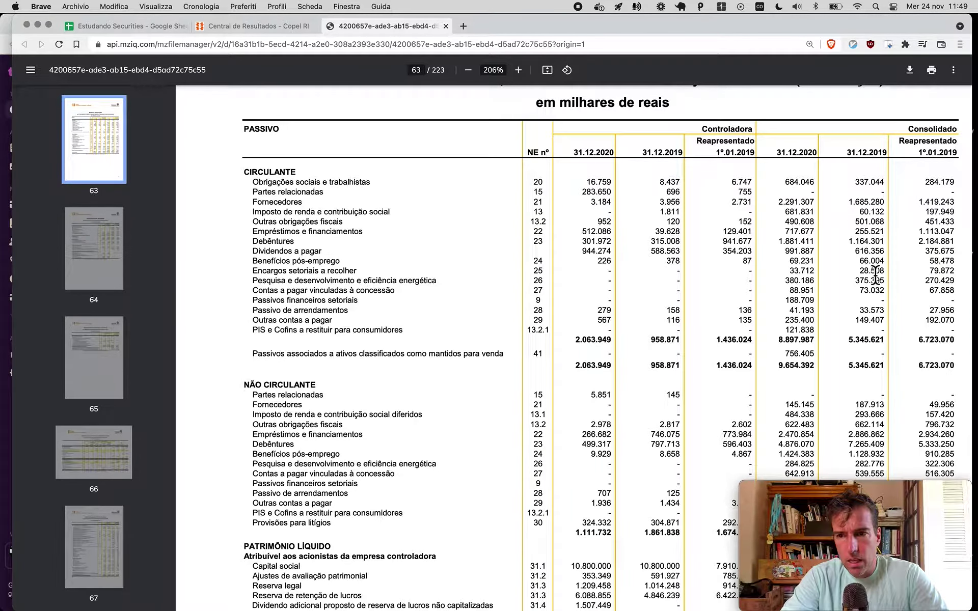
{"action": "scroll", "coordinate": [740, 293], "scroll_direction": "down", "scroll_amount": 4}
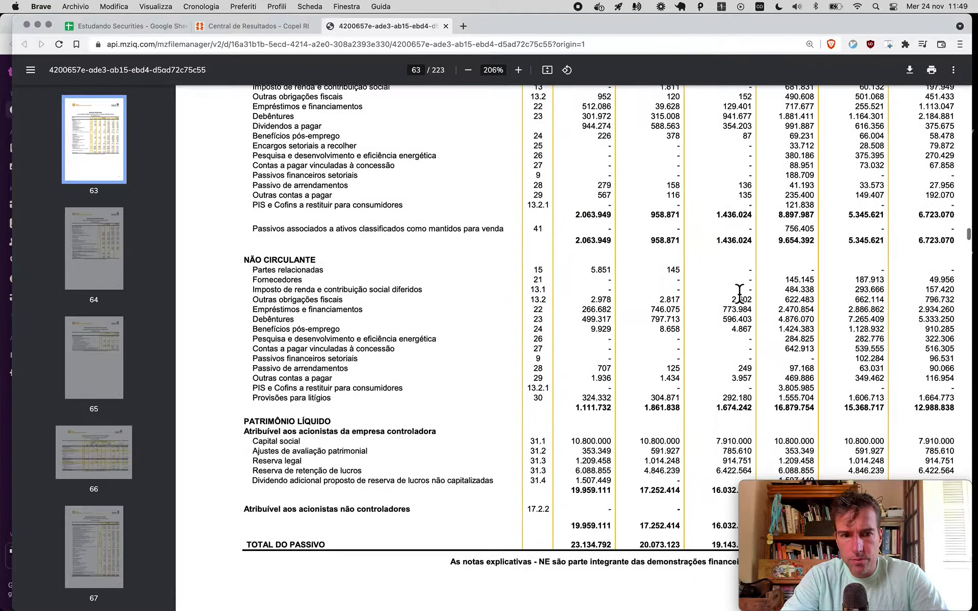
{"action": "scroll", "coordinate": [740, 293], "scroll_direction": "up", "scroll_amount": 3}
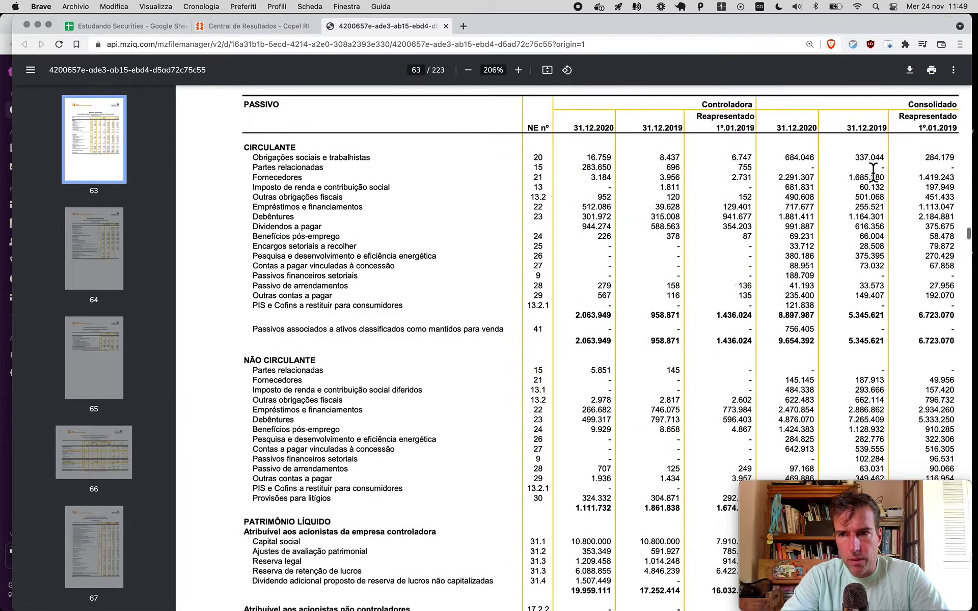
{"action": "scroll", "coordinate": [915, 304], "scroll_direction": "down", "scroll_amount": 5}
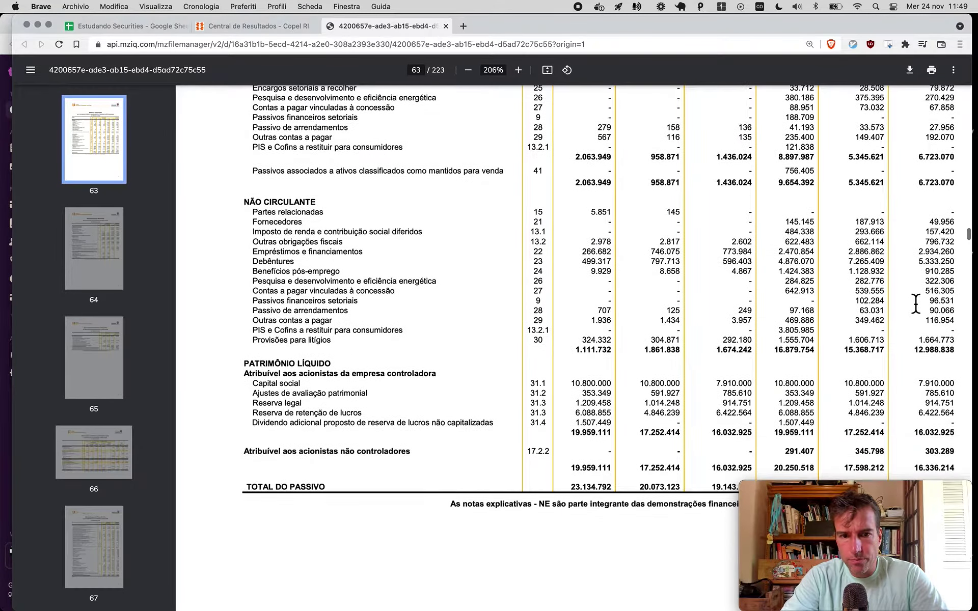
{"action": "scroll", "coordinate": [915, 304], "scroll_direction": "down", "scroll_amount": 1}
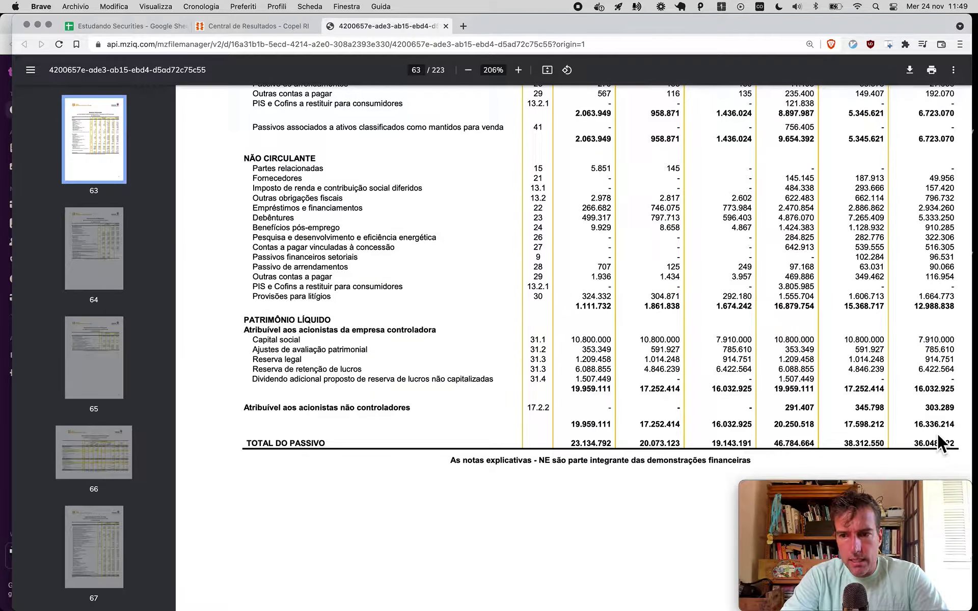
{"action": "key", "text": "super+1"}
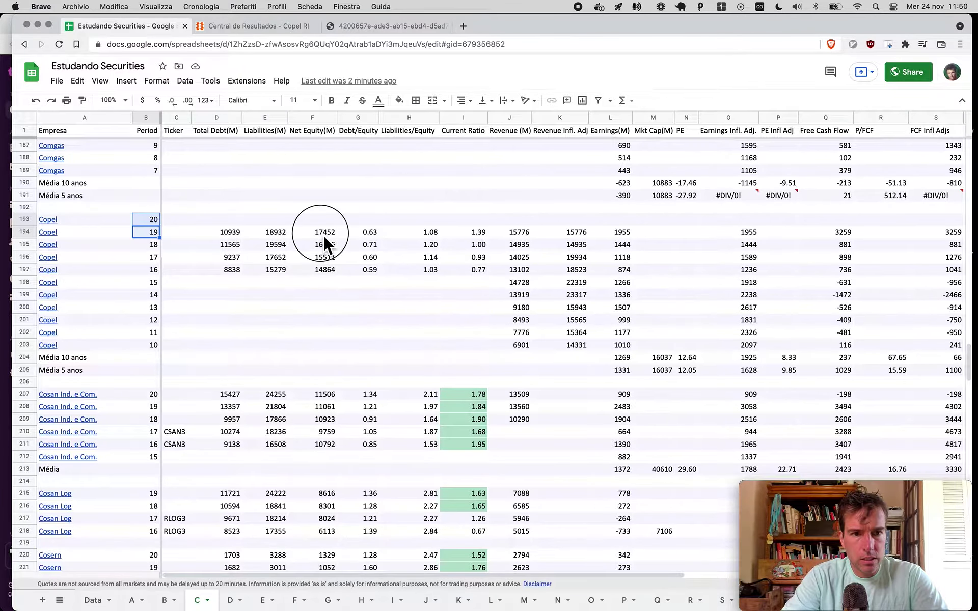
{"action": "left_click", "coordinate": [323, 233]}
{"action": "type", "text": "16336"}
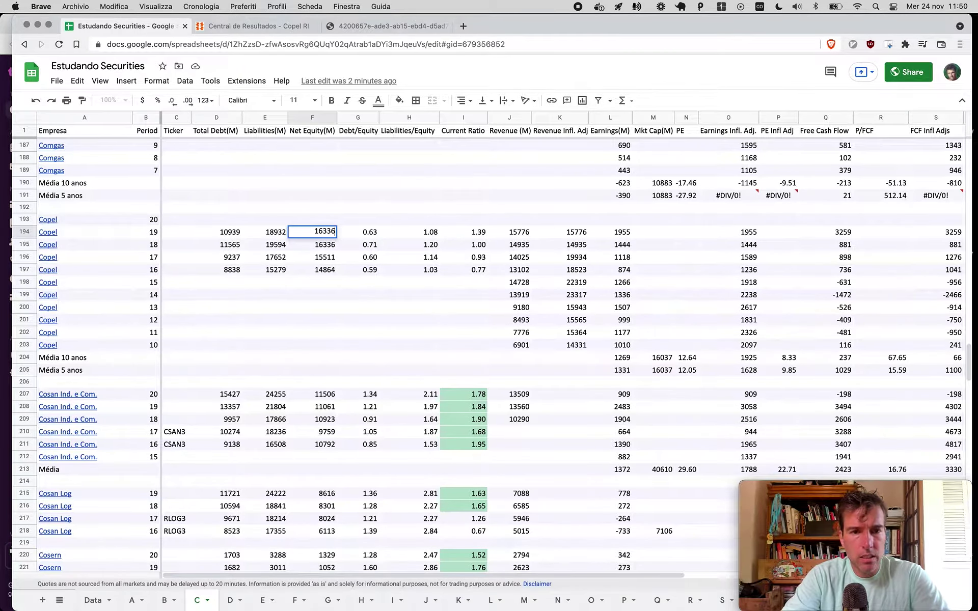
Step: Select the Liabilities cell of Copel's period 19 row, return to the report's Passivo page and open Calculator
{"action": "left_click_drag", "start_coordinate": [217, 231], "coordinate": [265, 232]}
{"action": "key", "text": "super+3"}
{"action": "scroll", "coordinate": [483, 184], "scroll_direction": "up", "scroll_amount": 5}
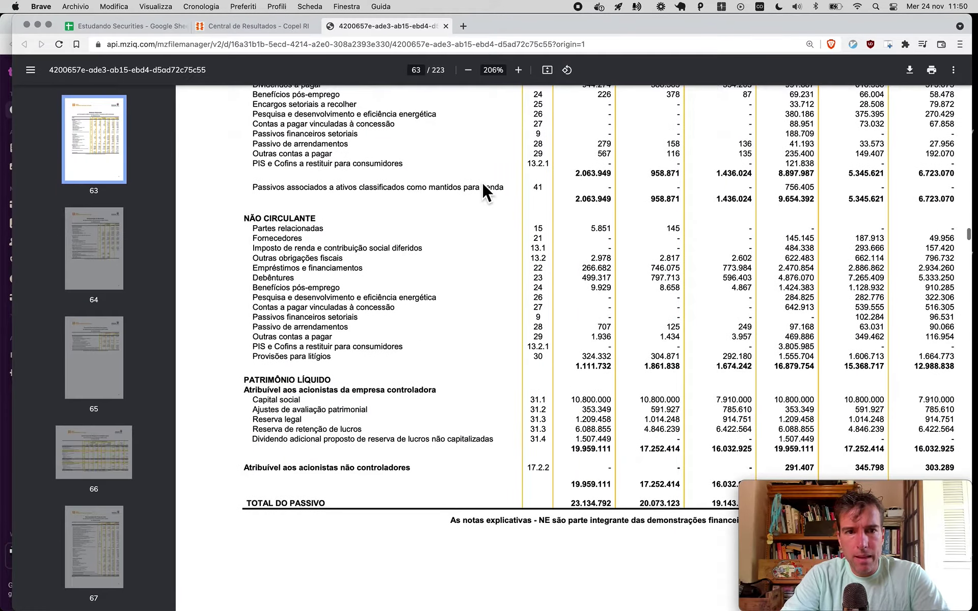
{"action": "key", "text": "super+Tab"}
{"action": "key", "text": "super+space"}
{"action": "type", "text": "calcolatrice"}
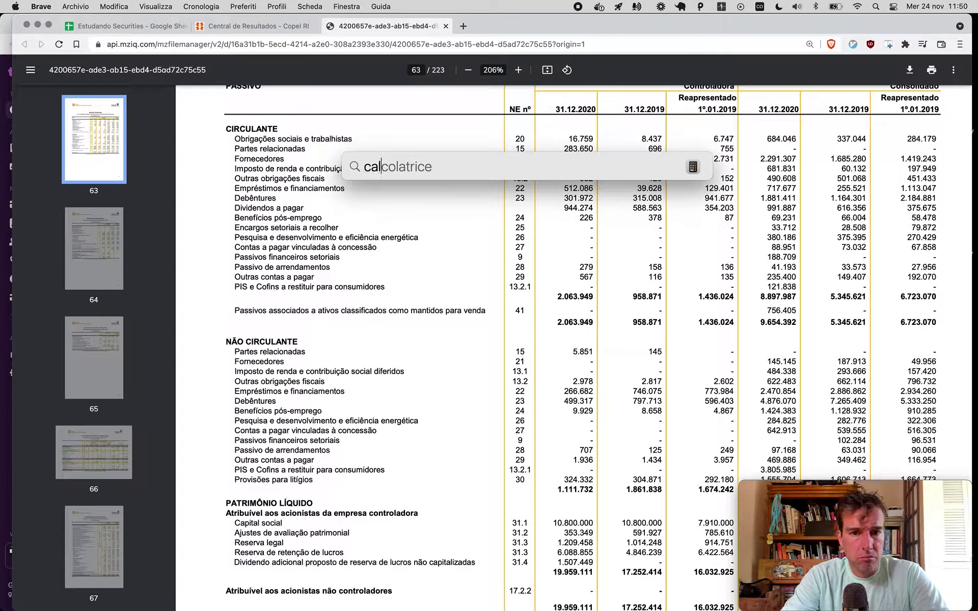
{"action": "key", "text": "Return"}
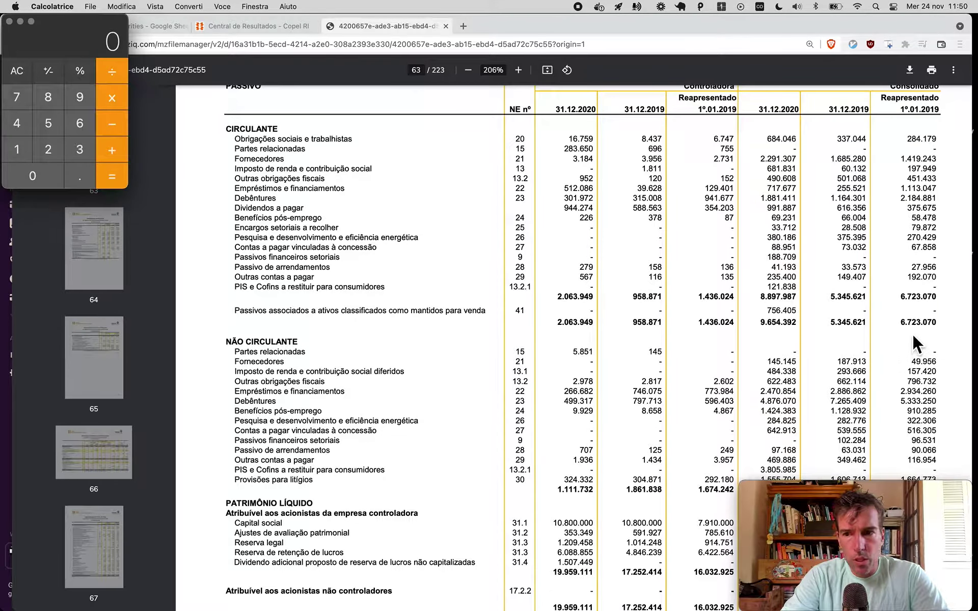
Step: Add the consolidated 1º.01.2019 current and non-current liabilities, 6723 + 12989, and set Copel's period 19 Liabilities to 19712
{"action": "type", "text": "6723"}
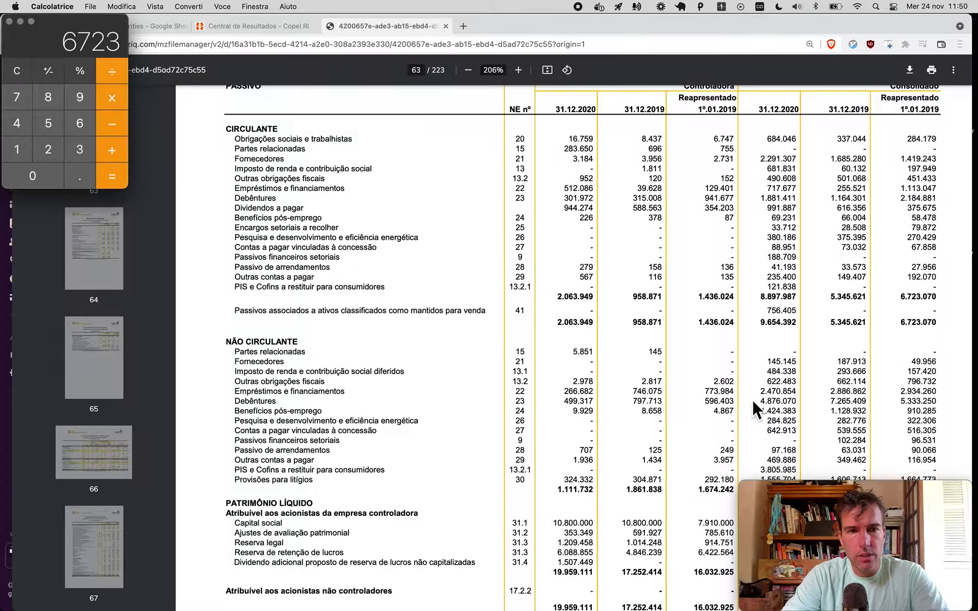
{"action": "scroll", "coordinate": [818, 347], "scroll_direction": "down", "scroll_amount": 3}
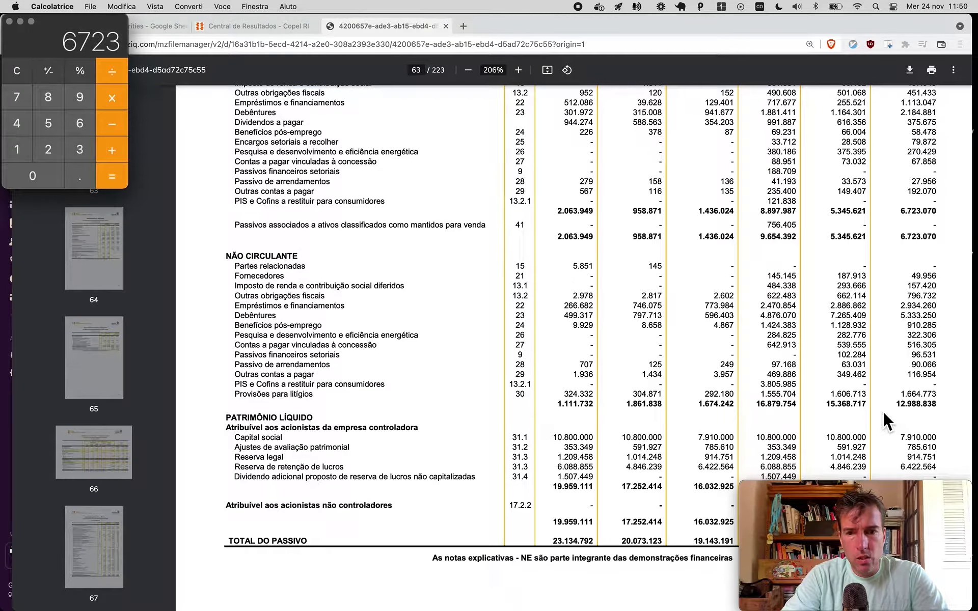
{"action": "type", "text": "+12989="}
{"action": "key", "text": "super+Tab"}
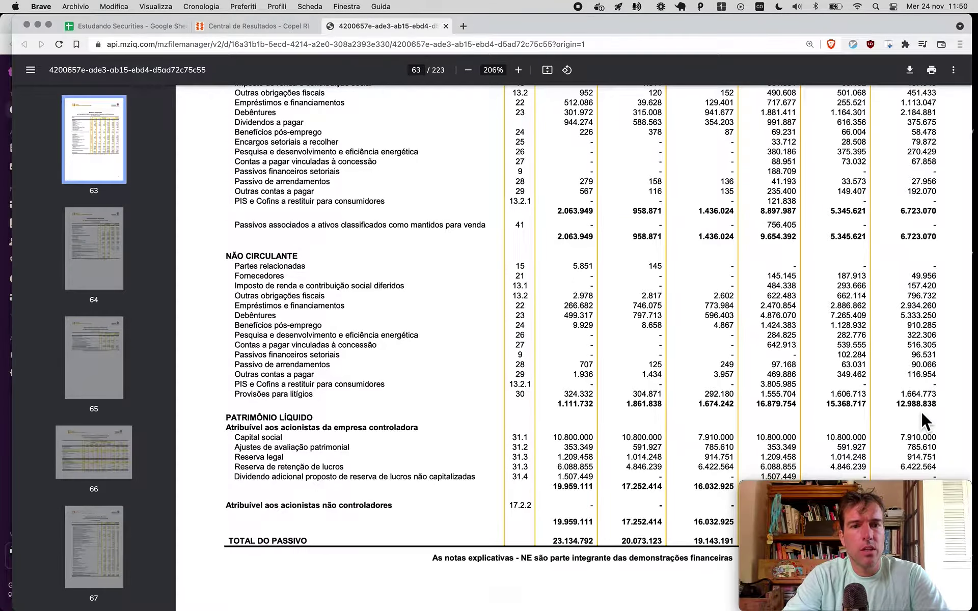
{"action": "key", "text": "ctrl+Tab"}
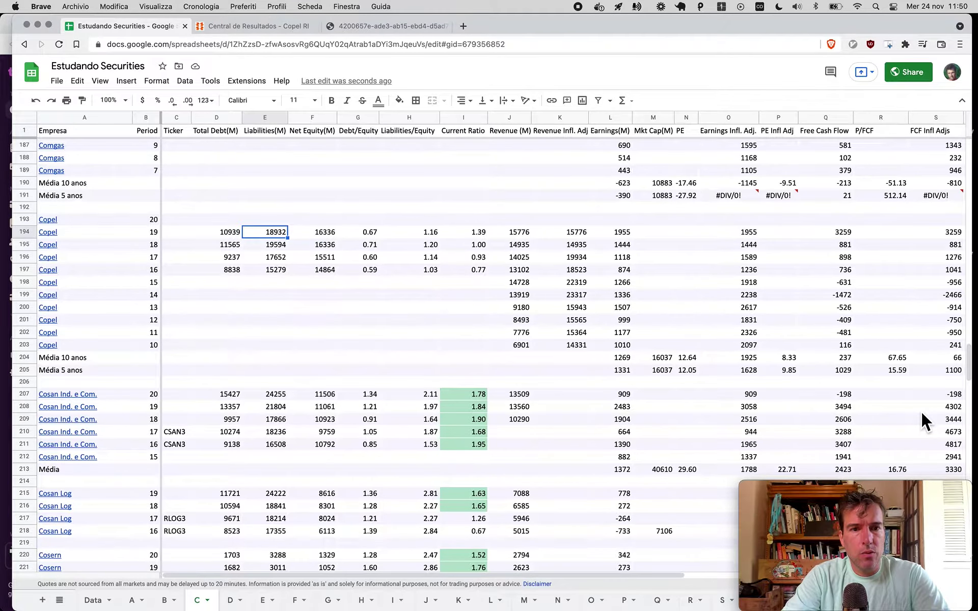
{"action": "type", "text": "19712"}
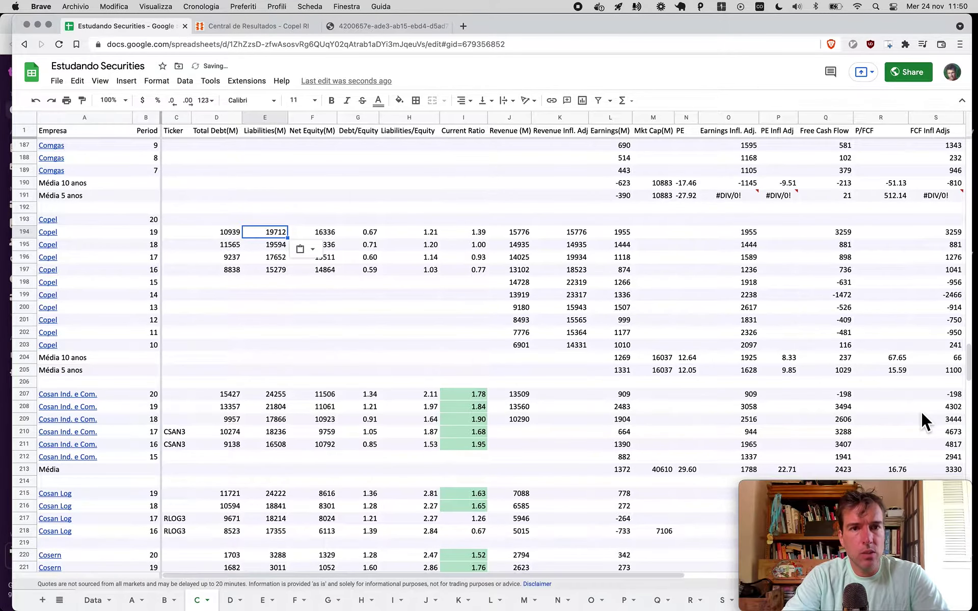
Step: Return to the report's Passivo page and start adding the consolidated 1º.01.2019 current loans and debentures in Calculator, 1113 + 2185
{"action": "key", "text": "ctrl+shift+Tab"}
{"action": "scroll", "coordinate": [936, 343], "scroll_direction": "up", "scroll_amount": 2}
{"action": "scroll", "coordinate": [751, 314], "scroll_direction": "up", "scroll_amount": 1}
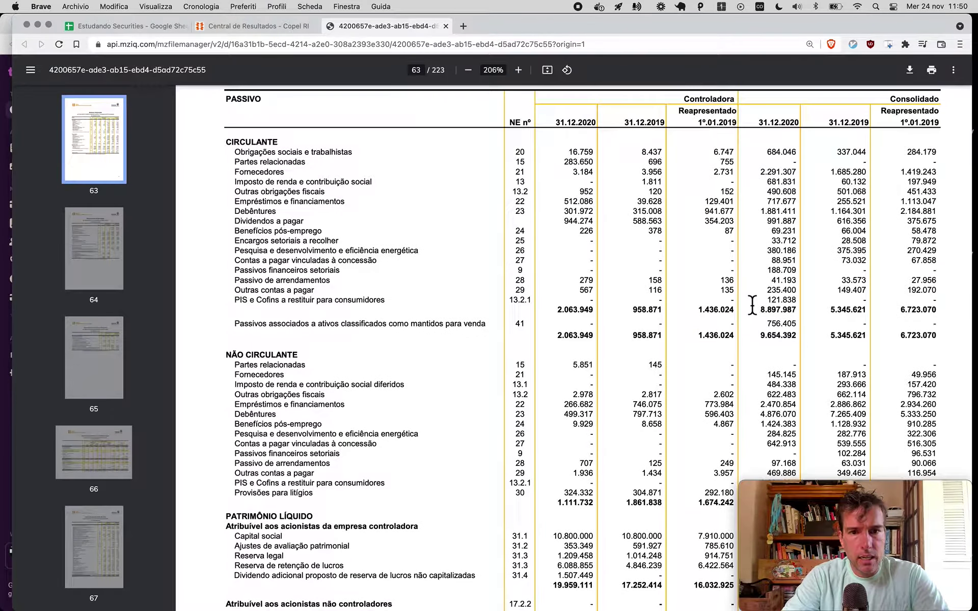
{"action": "scroll", "coordinate": [902, 228], "scroll_direction": "down", "scroll_amount": 4}
{"action": "scroll", "coordinate": [901, 228], "scroll_direction": "down", "scroll_amount": 1}
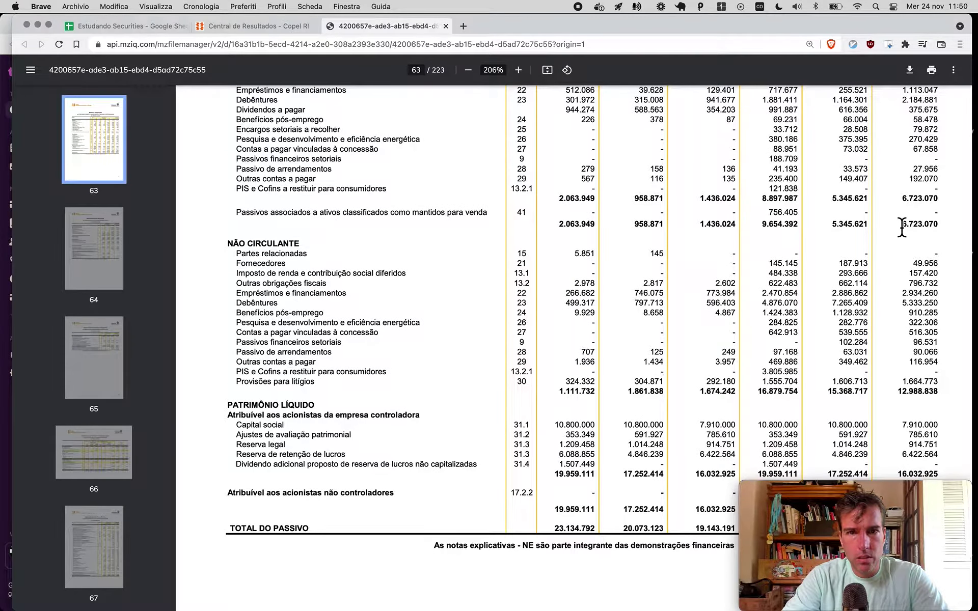
{"action": "key", "text": "cmd+space"}
{"action": "type", "text": "calc"}
{"action": "key", "text": "Return"}
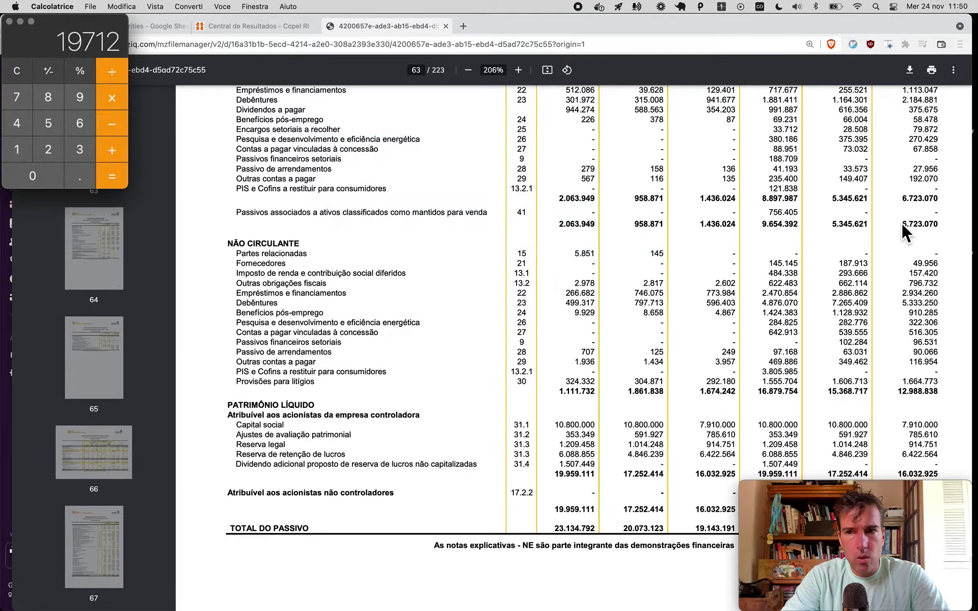
{"action": "type", "text": "1113"}
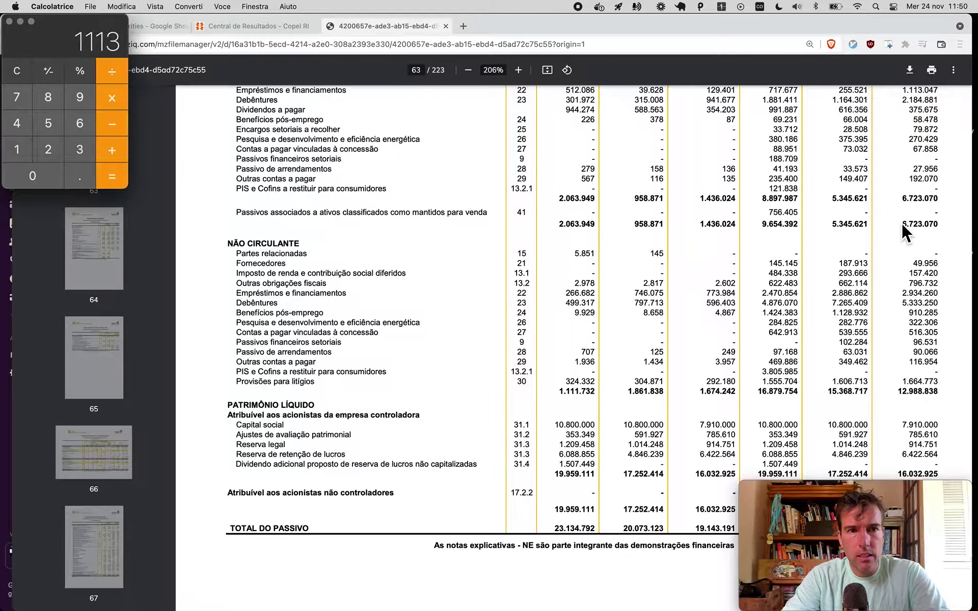
{"action": "key", "text": "plus"}
{"action": "type", "text": "2185"}
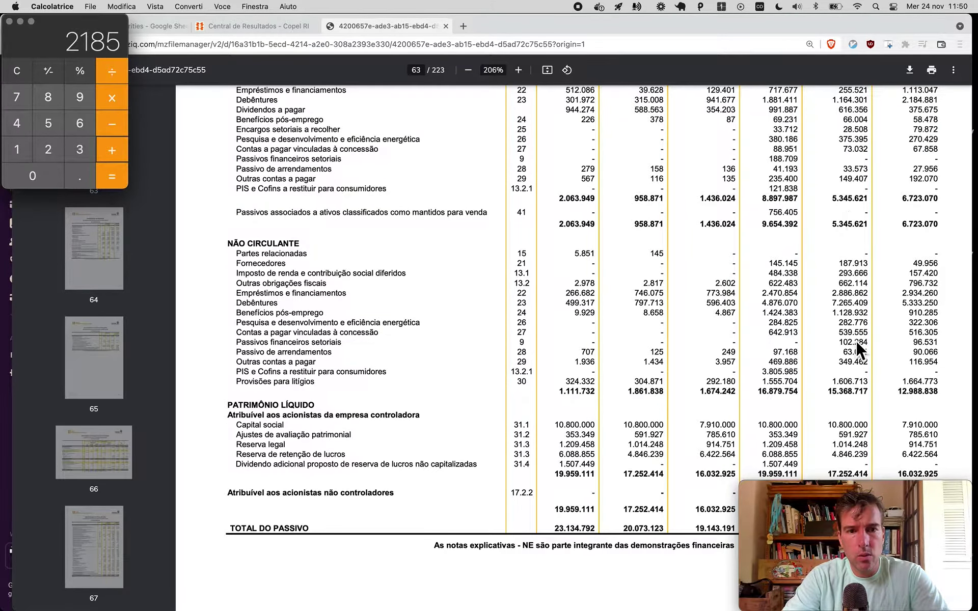
Step: Add the consolidated 1º.01.2019 non-current loans 2934 and debentures 5333 to the debt sum in Calculator, and return to the browser
{"action": "scroll", "coordinate": [857, 344], "scroll_direction": "down", "scroll_amount": 5}
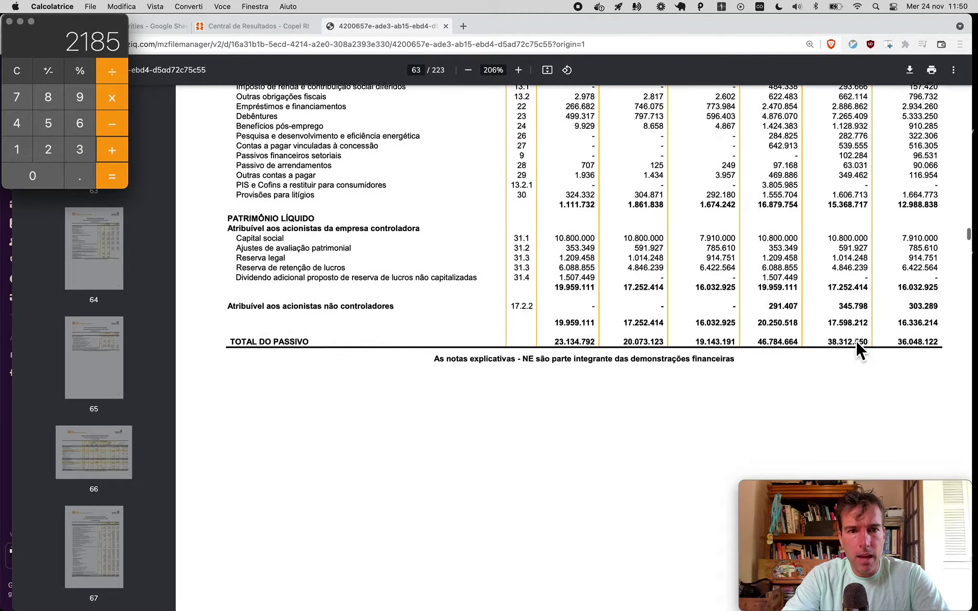
{"action": "scroll", "coordinate": [857, 344], "scroll_direction": "down", "scroll_amount": 1}
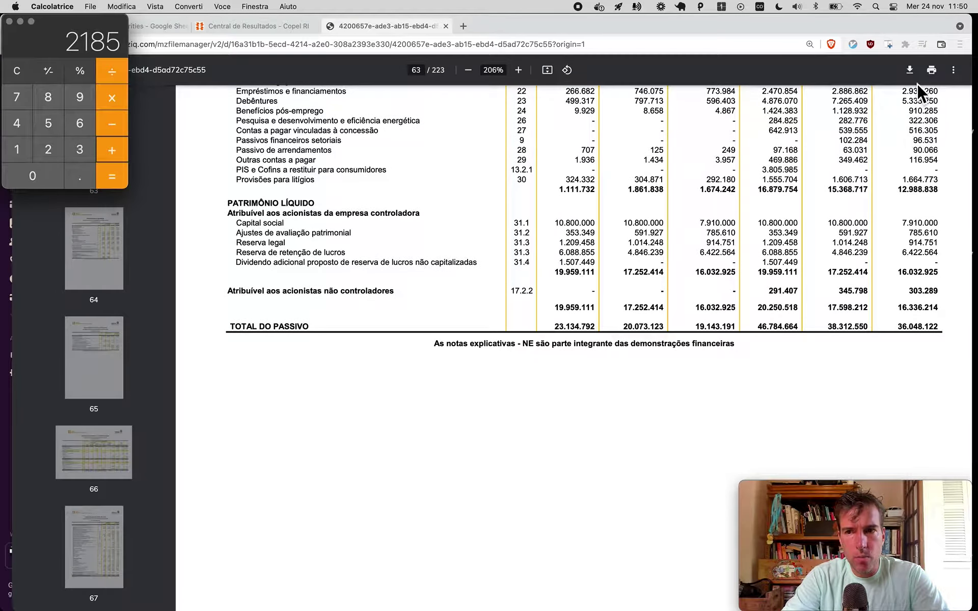
{"action": "key", "text": "plus"}
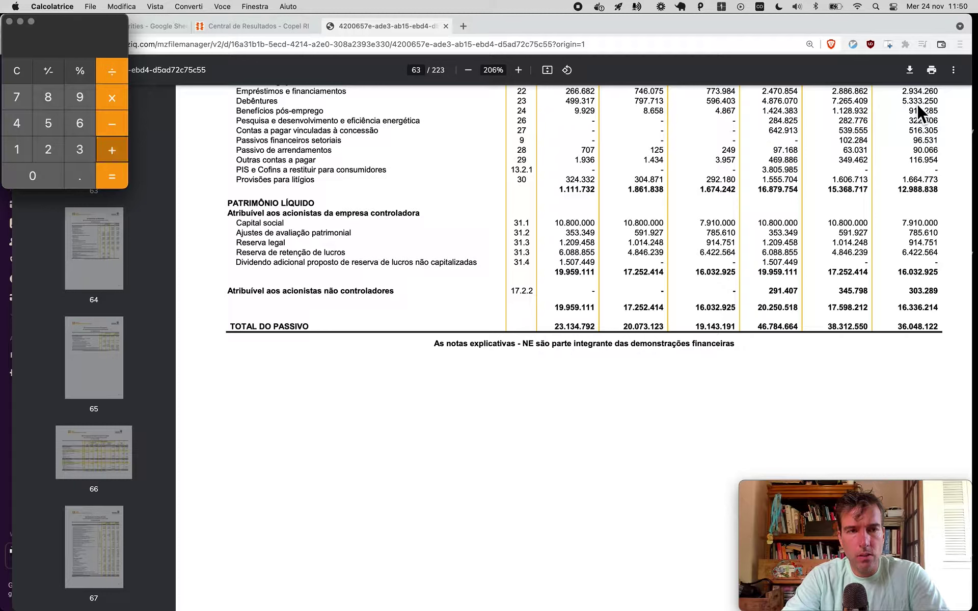
{"action": "type", "text": "2934"}
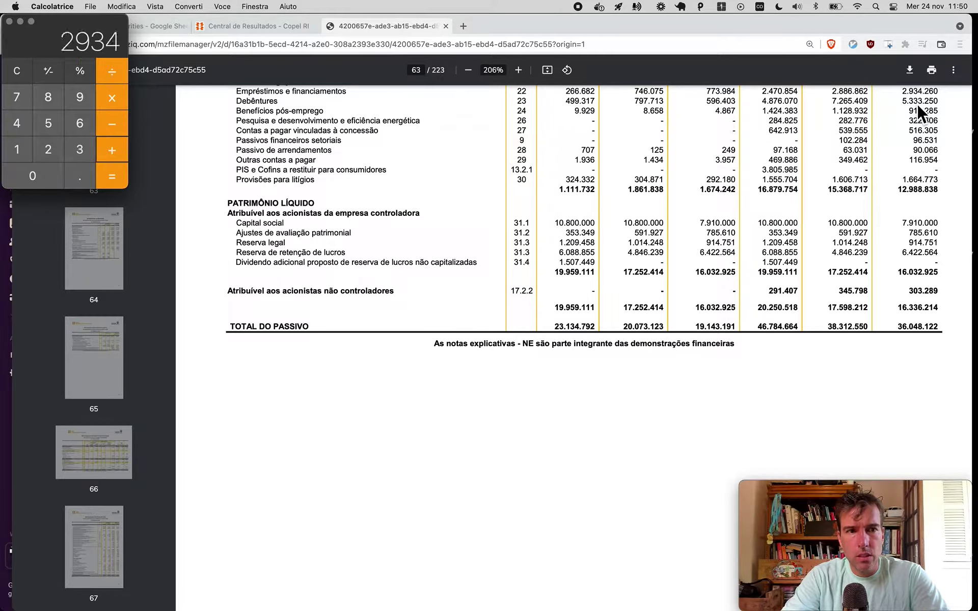
{"action": "key", "text": "plus"}
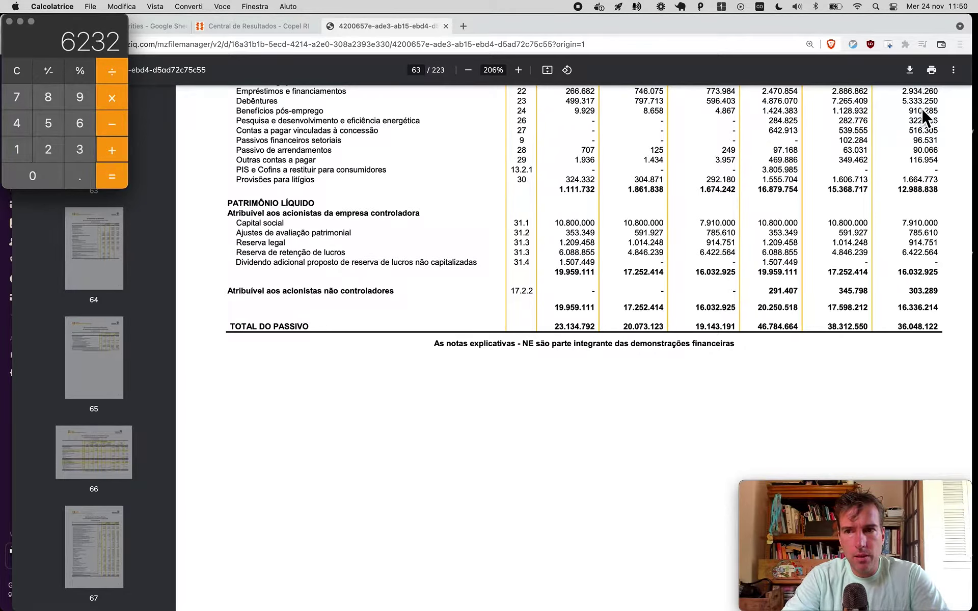
{"action": "type", "text": "5333"}
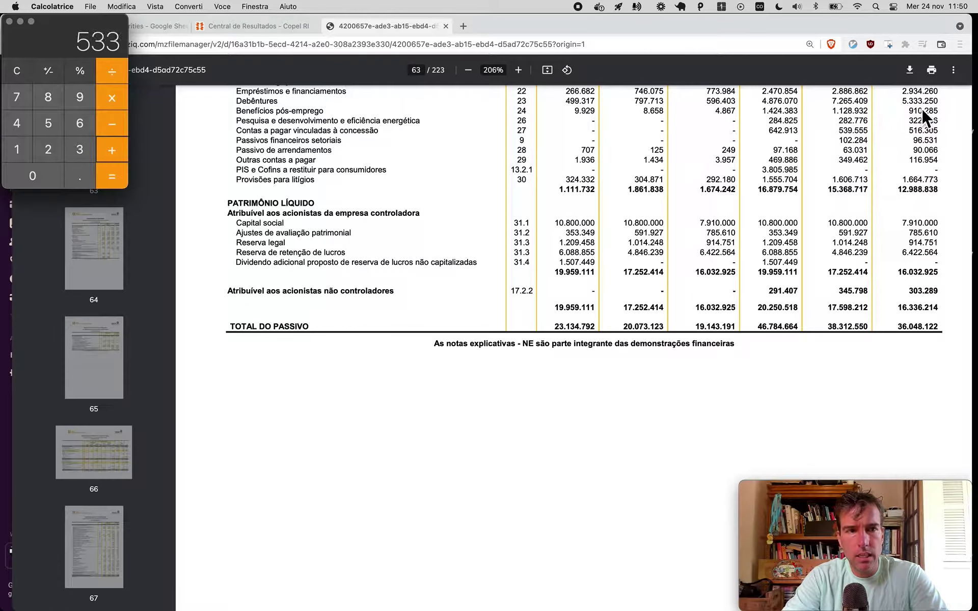
{"action": "key", "text": "plus"}
{"action": "key", "text": "super+Tab"}
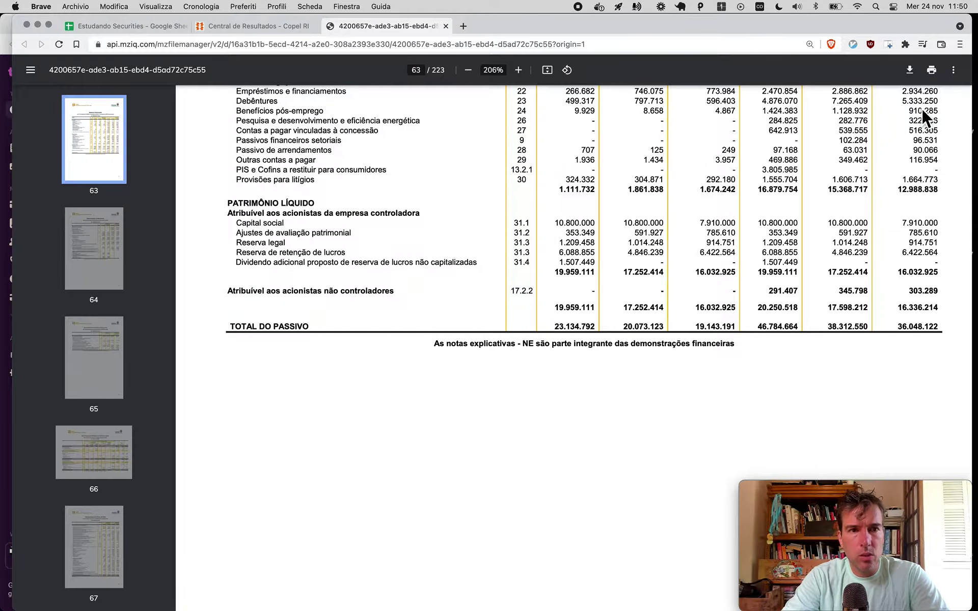
Step: Set Copel's period 19 Total Debt to 11565 in the spreadsheet
{"action": "key", "text": "super+1"}
{"action": "key", "text": "Left"}
{"action": "type", "text": "11565"}
{"action": "key", "text": "Right"}
{"action": "key", "text": "Right"}
{"action": "key", "text": "Right"}
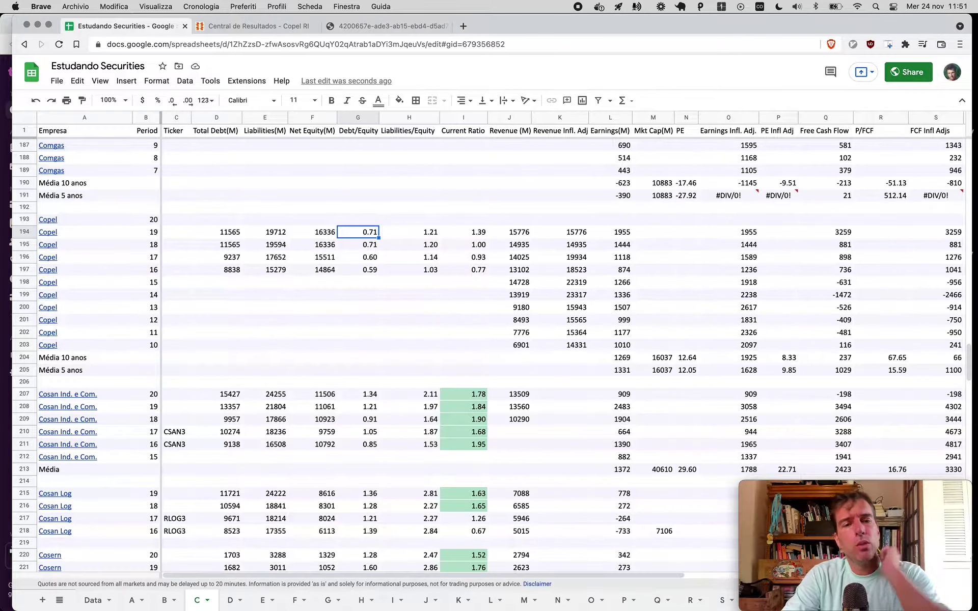
Step: Compare the Net Equity, Debt/Equity and Liabilities/Equity values in Copel's period 19 and 18 rows
{"action": "left_click", "coordinate": [358, 244]}
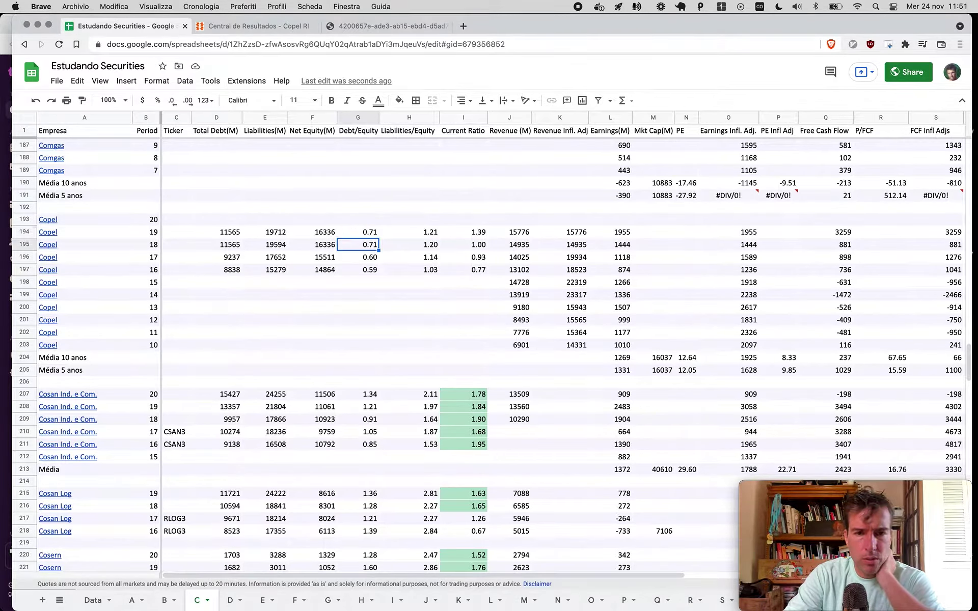
{"action": "key", "text": "Up"}
{"action": "key", "text": "Down"}
{"action": "key", "text": "Up"}
{"action": "key", "text": "Down"}
{"action": "key", "text": "Up"}
{"action": "key", "text": "shift+Right"}
{"action": "key", "text": "shift+Left"}
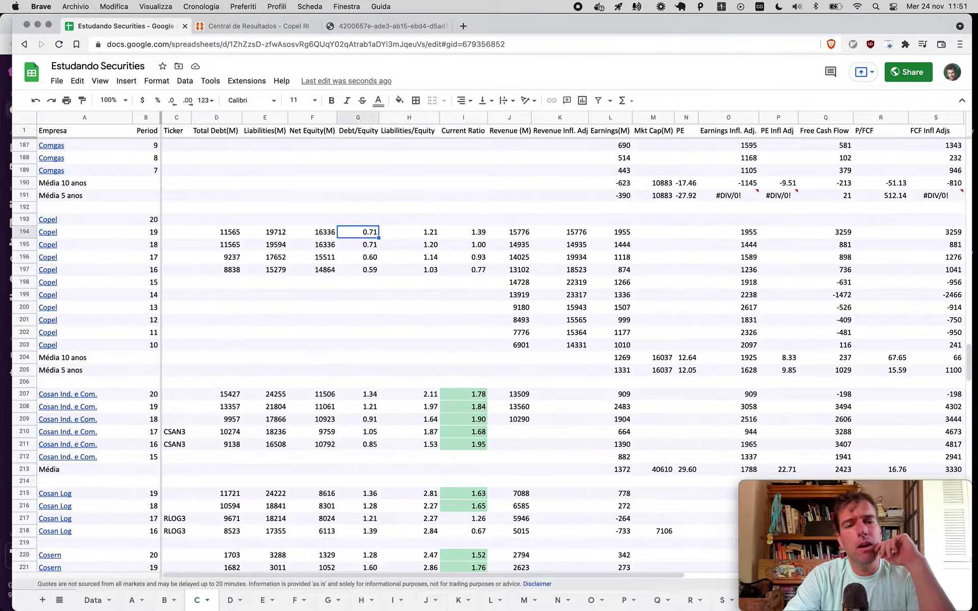
{"action": "key", "text": "shift+Right"}
{"action": "key", "text": "shift+Left"}
{"action": "key", "text": "Right"}
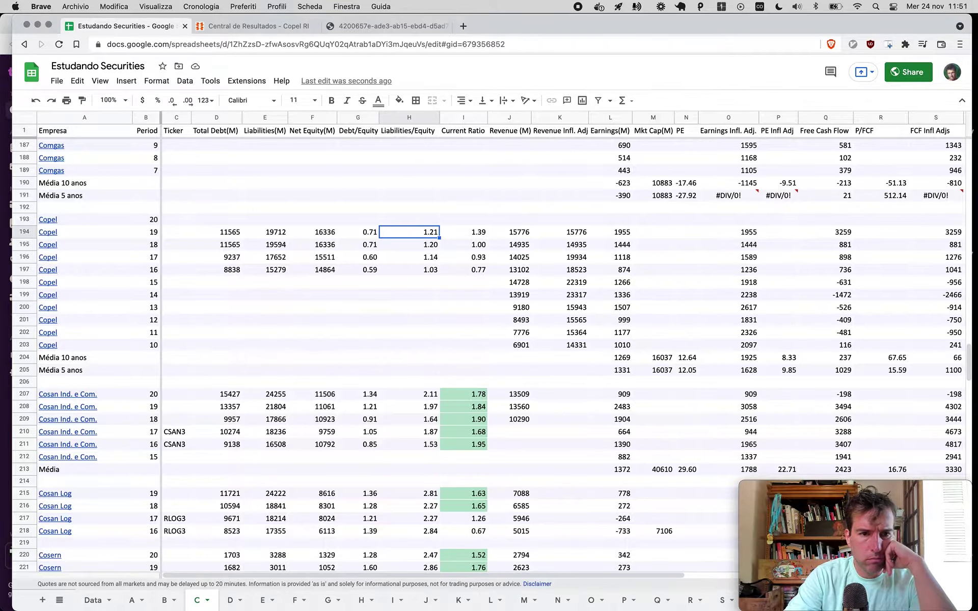
{"action": "key", "text": "Left"}
{"action": "key", "text": "Left"}
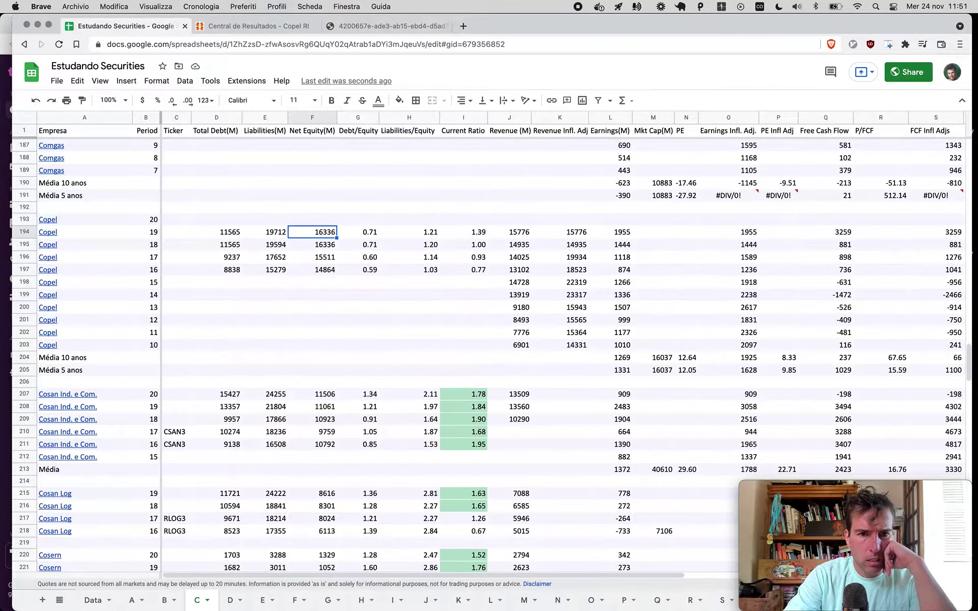
{"action": "key", "text": "Right"}
{"action": "key", "text": "Left"}
{"action": "key", "text": "Down"}
{"action": "key", "text": "Up"}
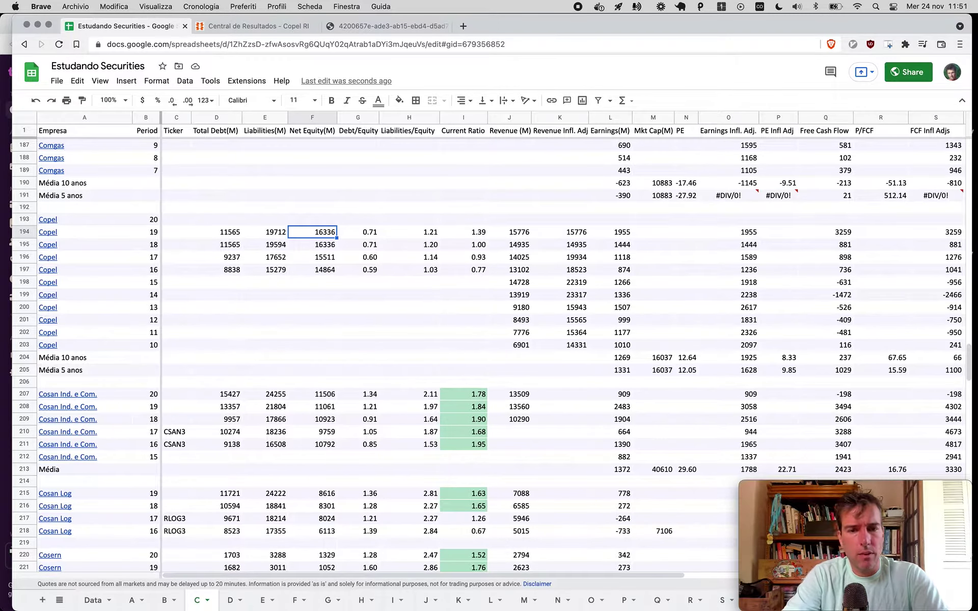
{"action": "key", "text": "Right"}
{"action": "key", "text": "Left"}
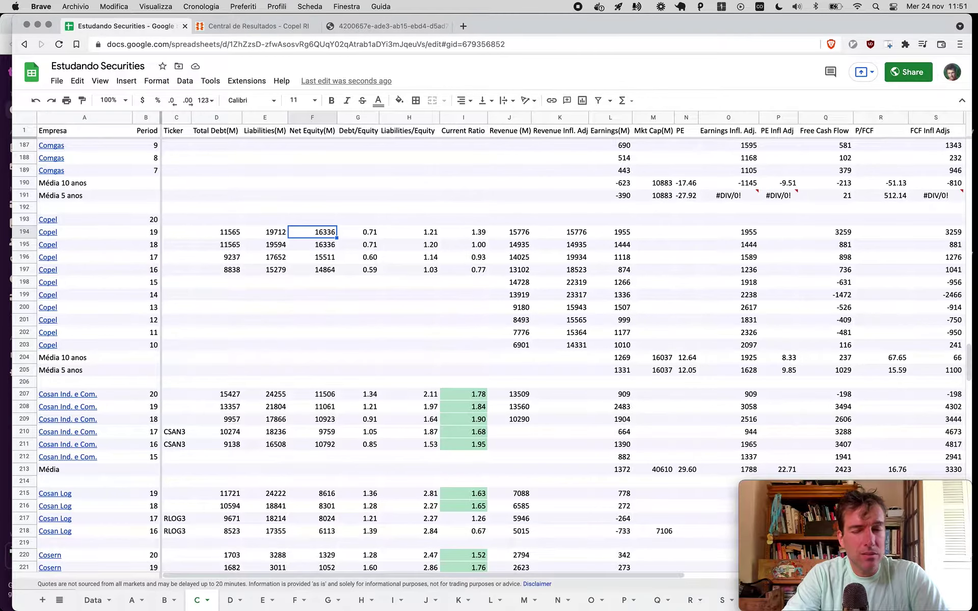
{"action": "key", "text": "Right"}
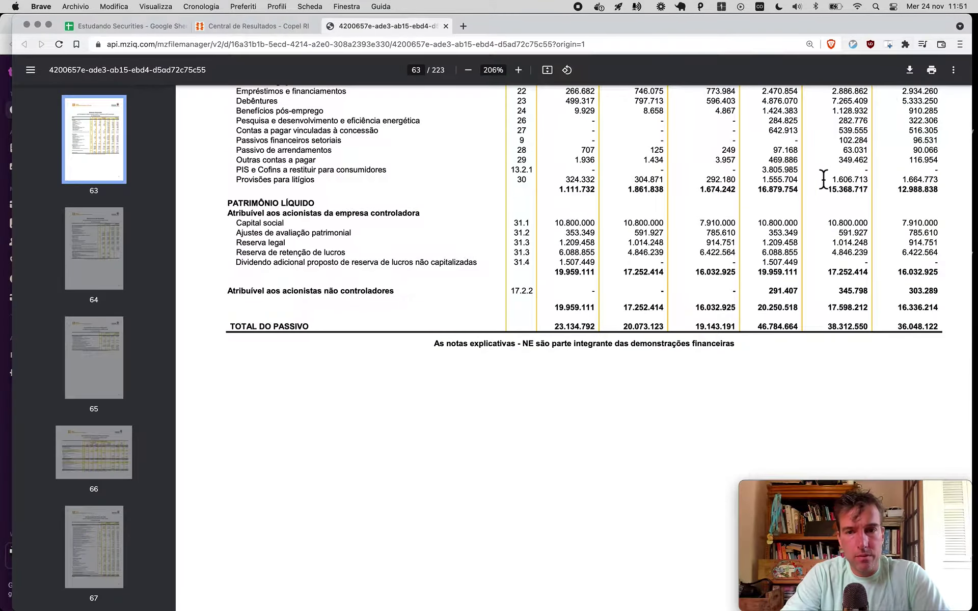
Step: Divide the consolidated 1º.01.2019 current assets of 6678 from the Ativo page by the current liabilities of 6723 in Calculator
{"action": "scroll", "coordinate": [814, 187], "scroll_direction": "up", "scroll_amount": 15}
{"action": "scroll", "coordinate": [813, 187], "scroll_direction": "up", "scroll_amount": 15}
{"action": "scroll", "coordinate": [814, 188], "scroll_direction": "up", "scroll_amount": 3}
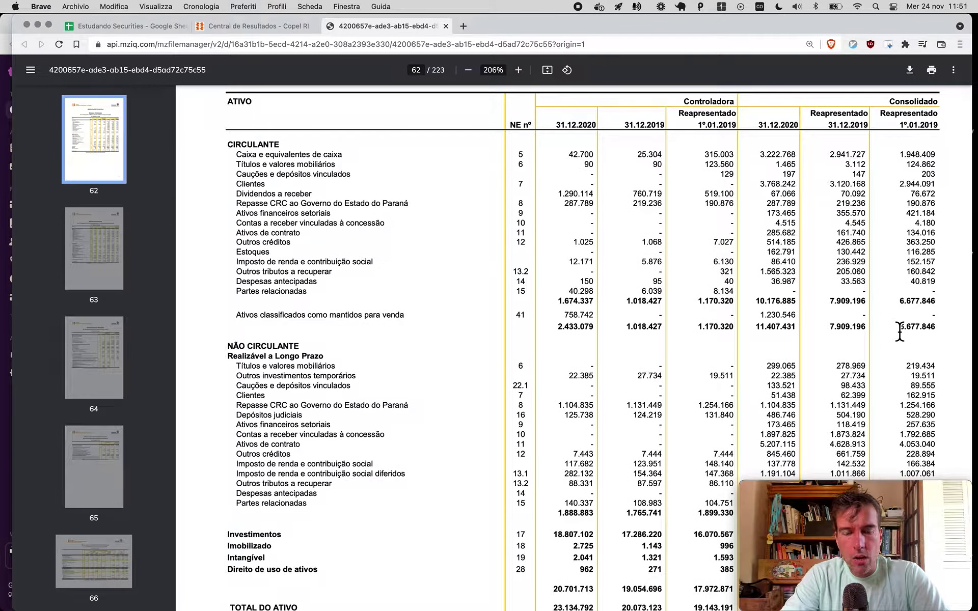
{"action": "key", "text": "super+Tab"}
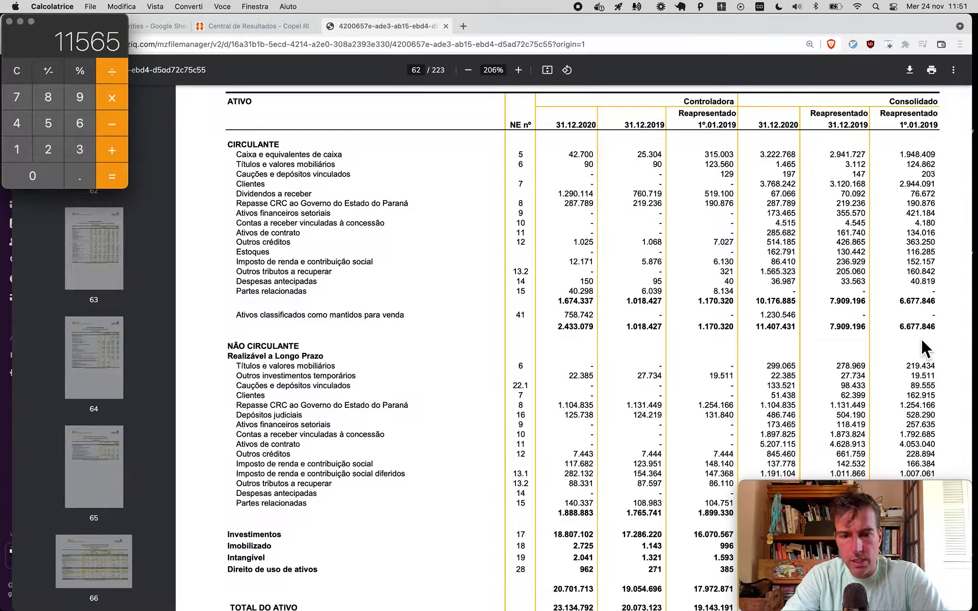
{"action": "type", "text": "6678"}
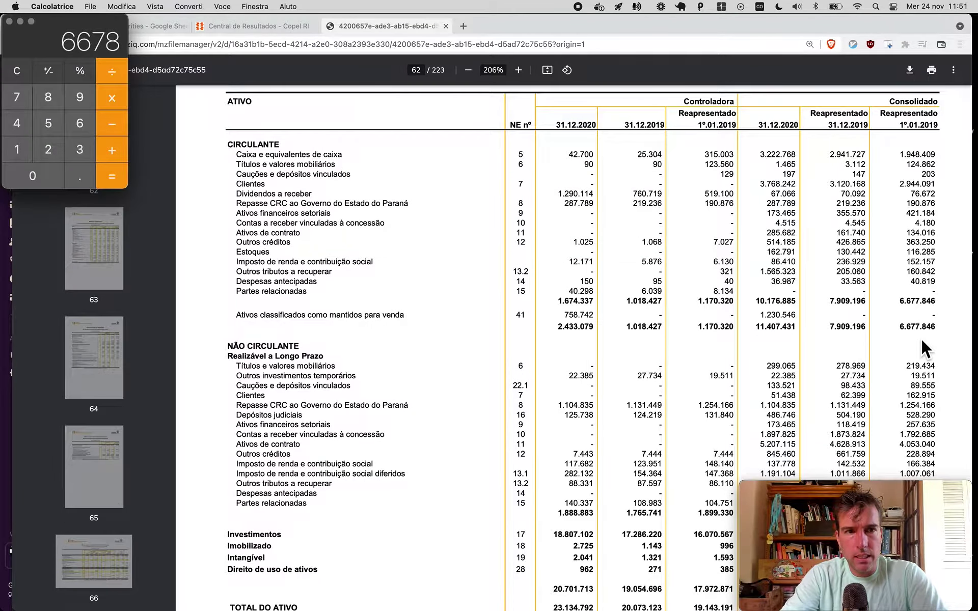
{"action": "scroll", "coordinate": [860, 345], "scroll_direction": "down", "scroll_amount": 15}
{"action": "scroll", "coordinate": [860, 344], "scroll_direction": "down", "scroll_amount": 10}
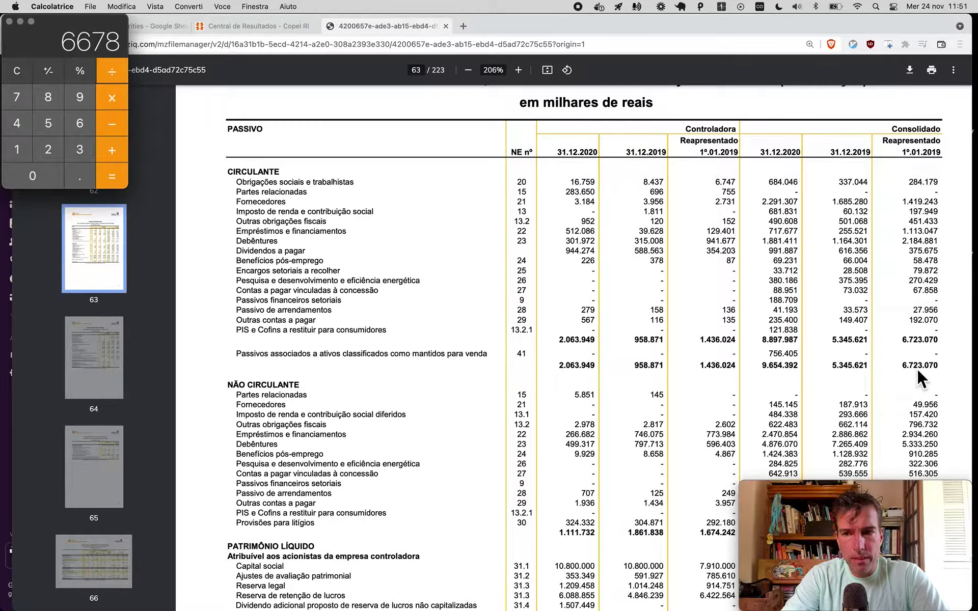
{"action": "key", "text": "minus"}
{"action": "type", "text": "67"}
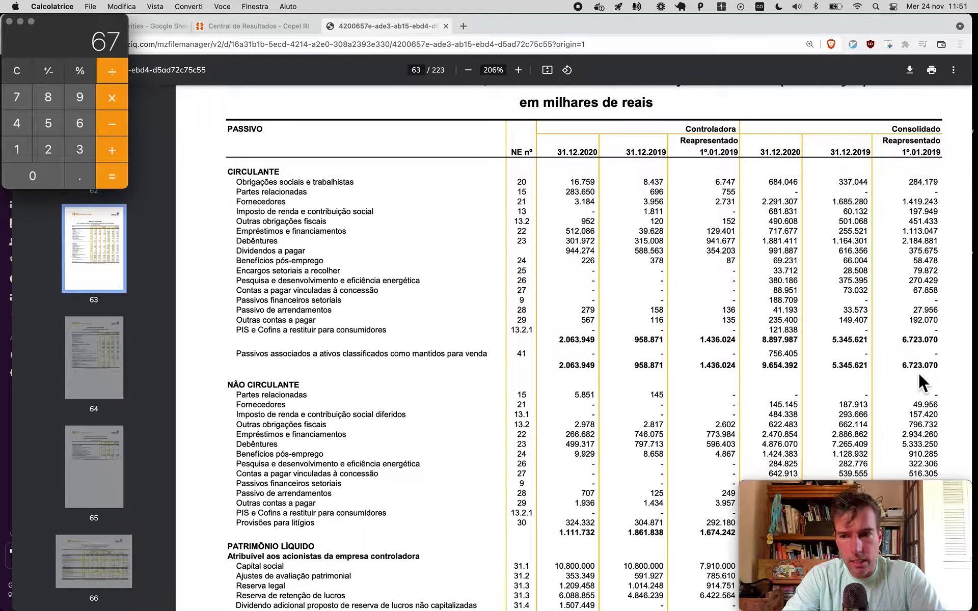
{"action": "key", "text": "Return"}
Step: Set Copel's period 19 Current Ratio to 0.99 in the spreadsheet
{"action": "key", "text": "super+Tab"}
{"action": "key", "text": "super+1"}
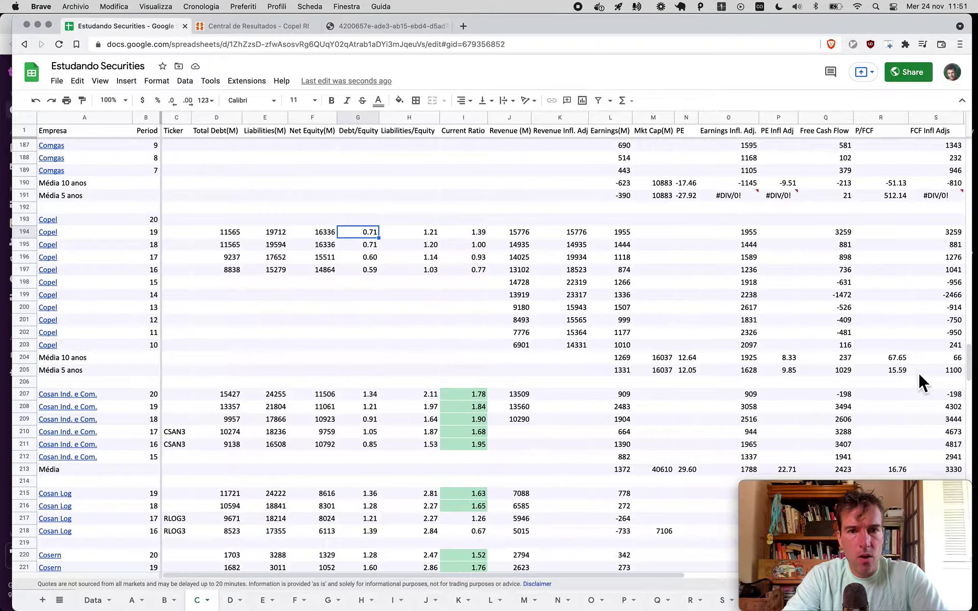
{"action": "key", "text": "Right"}
{"action": "key", "text": "Right"}
{"action": "type", "text": "0.99"}
{"action": "key", "text": "Down"}
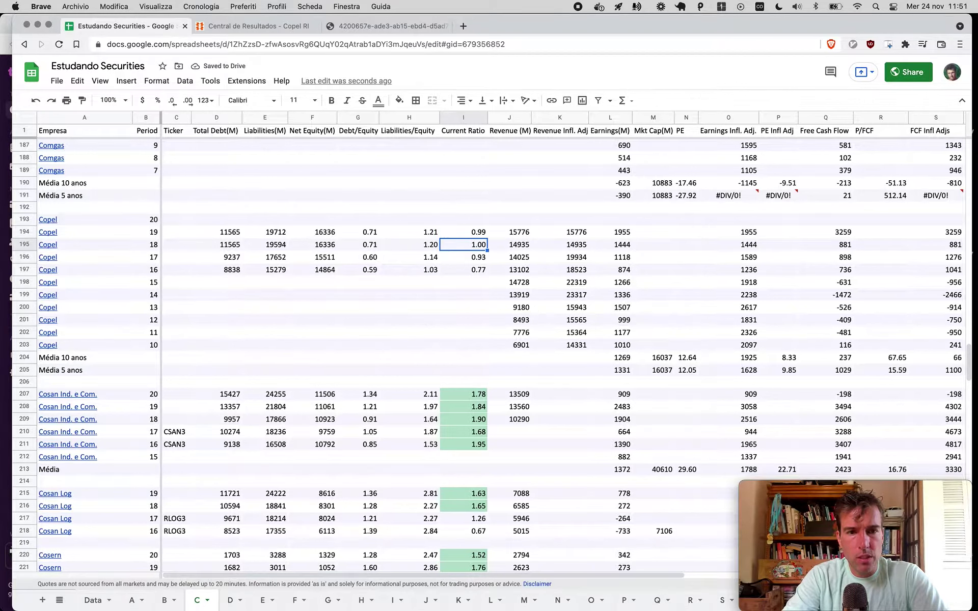
Step: Read the consolidated 2019 net operating revenue on page 64 of the report and set Copel's period 19 Revenue to 15869
{"action": "left_click", "coordinate": [464, 232]}
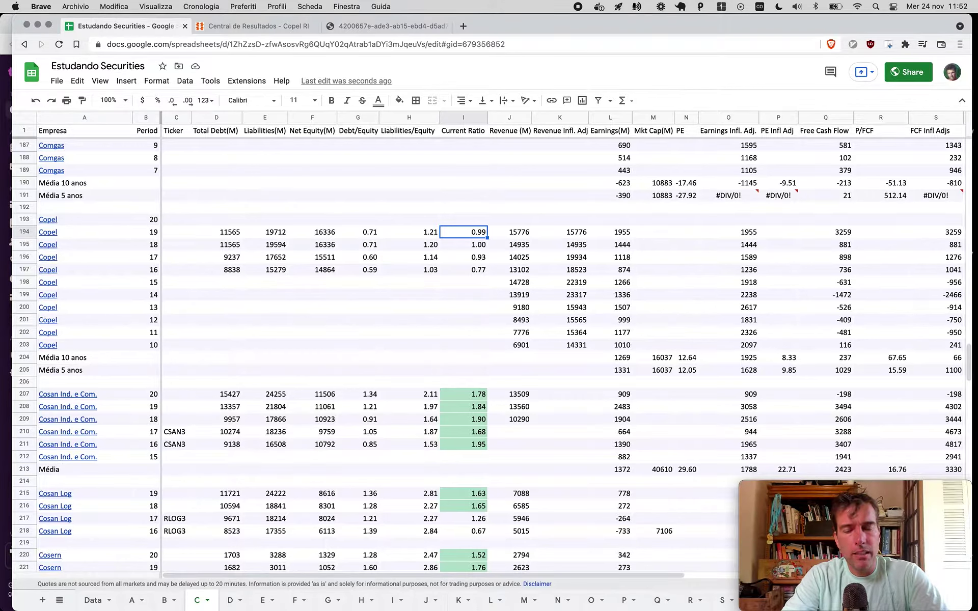
{"action": "key", "text": "super+3"}
{"action": "scroll", "coordinate": [852, 315], "scroll_direction": "down", "scroll_amount": 10}
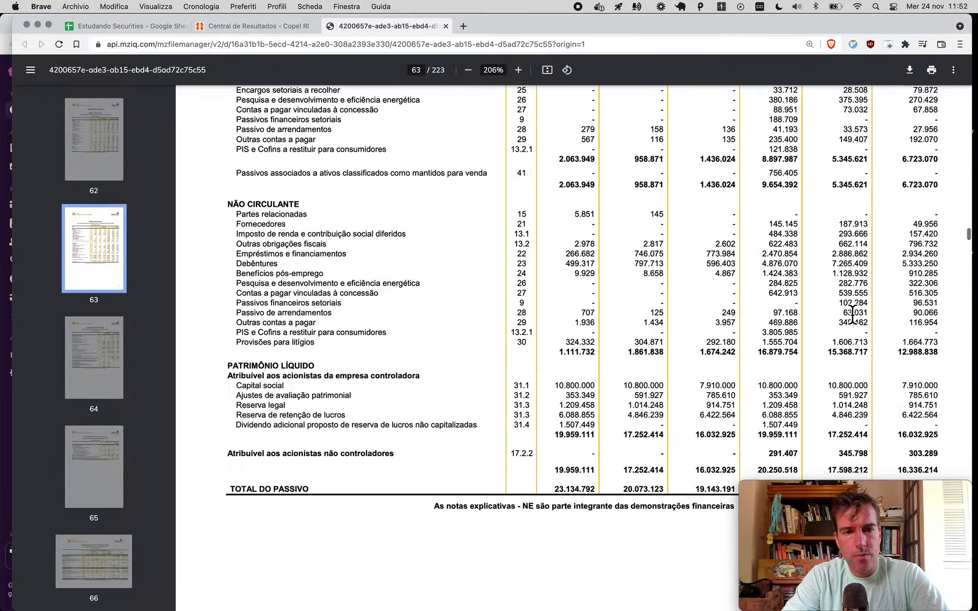
{"action": "scroll", "coordinate": [853, 314], "scroll_direction": "down", "scroll_amount": 8}
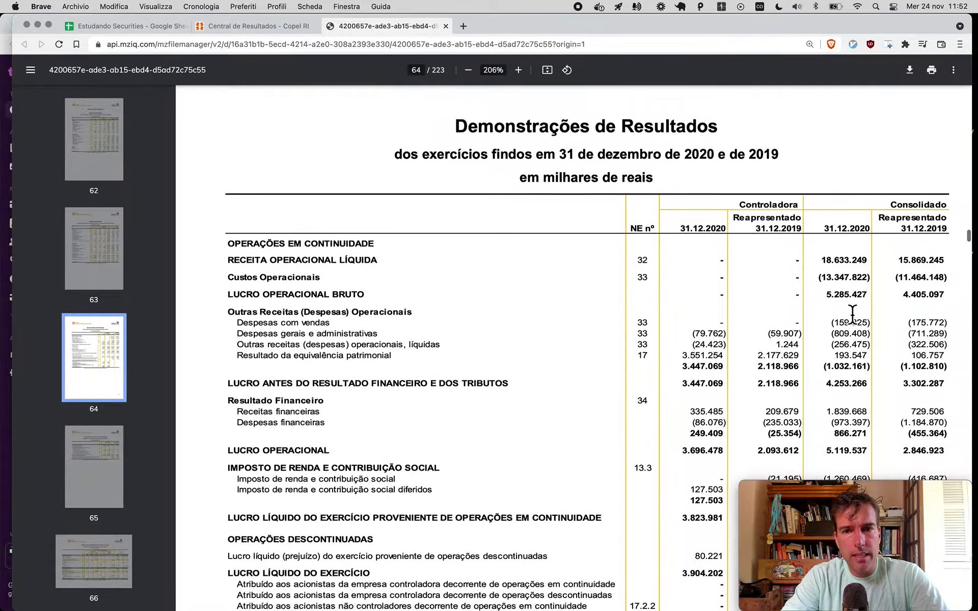
{"action": "scroll", "coordinate": [852, 314], "scroll_direction": "right", "scroll_amount": 1}
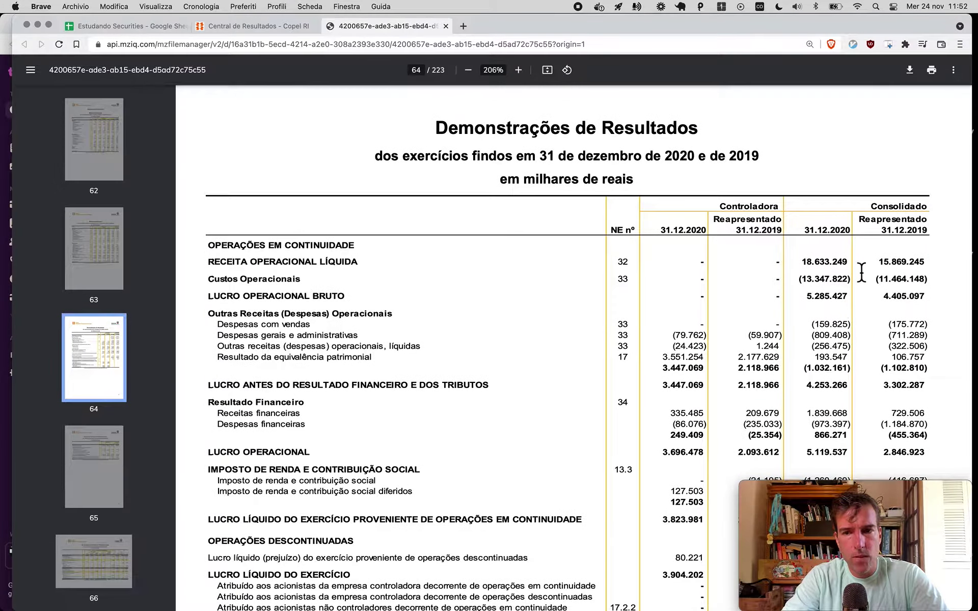
{"action": "scroll", "coordinate": [867, 263], "scroll_direction": "left", "scroll_amount": 1}
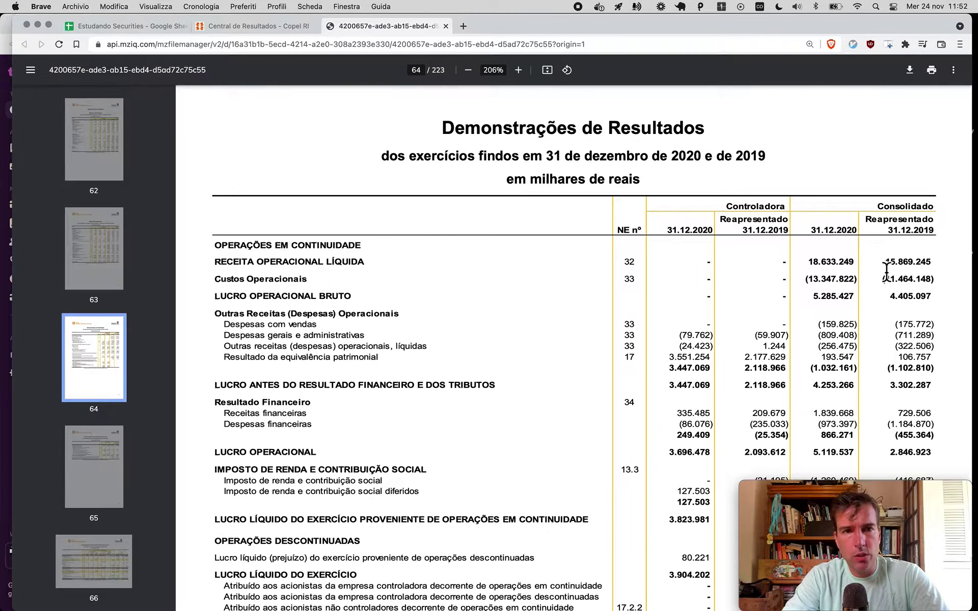
{"action": "key", "text": "super+1"}
{"action": "key", "text": "Right"}
{"action": "type", "text": "15869"}
{"action": "key", "text": "Tab"}
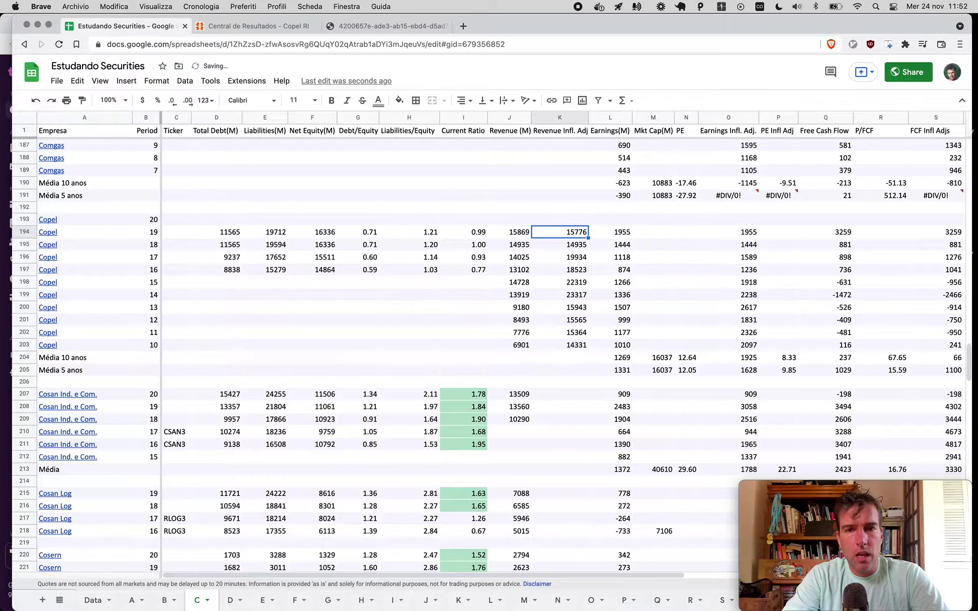
Step: Read the consolidated 2019 net profit on page 64 of the report and set Copel's period 19 Earnings to 2063
{"action": "key", "text": "super+3"}
{"action": "scroll", "coordinate": [574, 295], "scroll_direction": "down", "scroll_amount": 5}
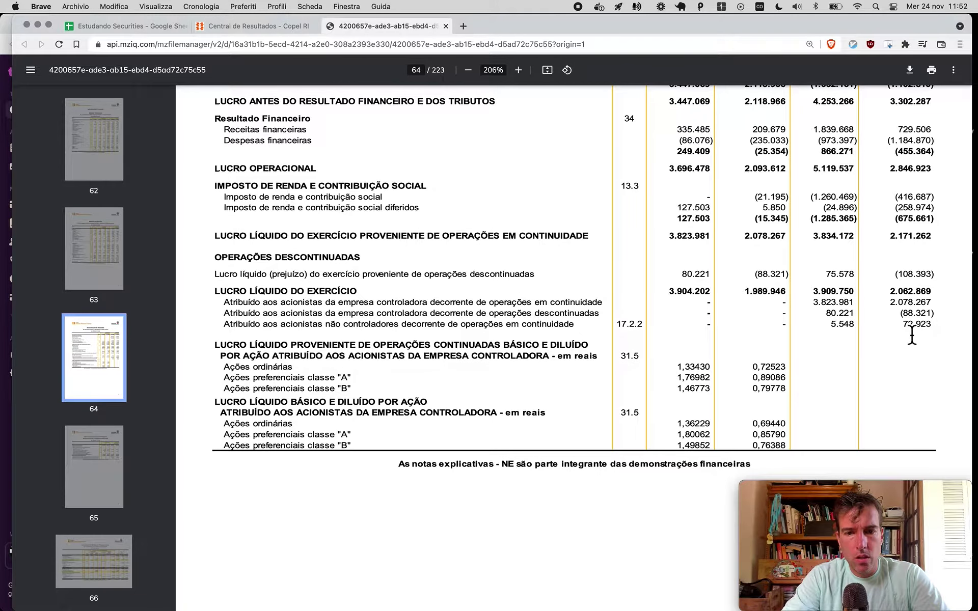
{"action": "key", "text": "super+1"}
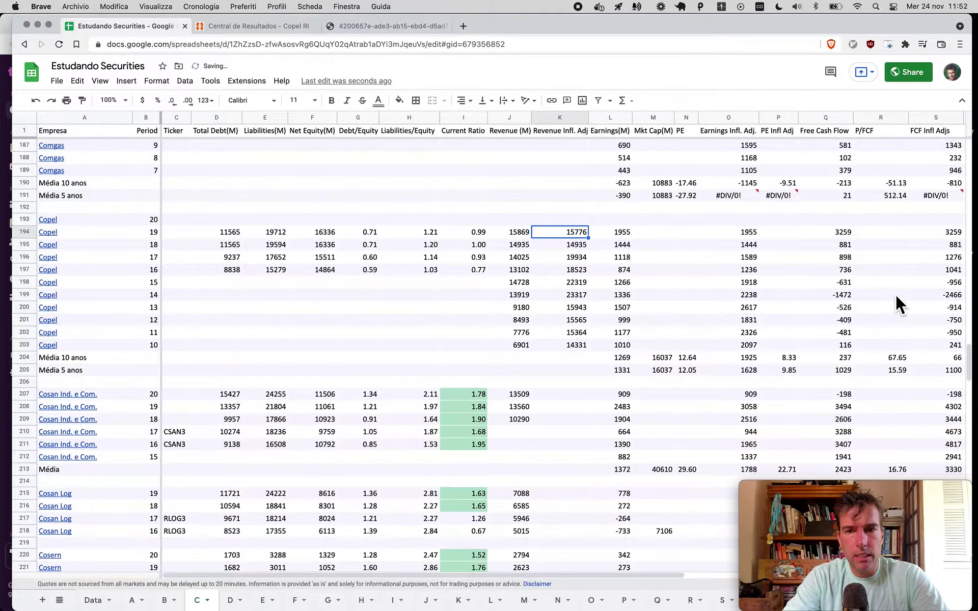
{"action": "left_click", "coordinate": [610, 232]}
{"action": "type", "text": "2063"}
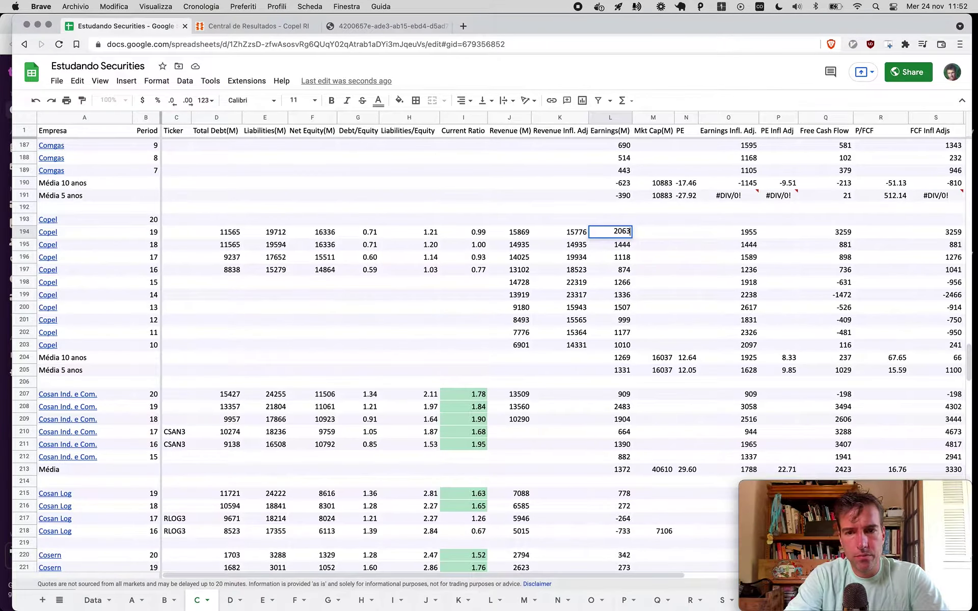
{"action": "key", "text": "Tab"}
Step: Examine the cash flow statement on page 67 of the report for the consolidated 2019 net cash from operating activities
{"action": "key", "text": "super+3"}
{"action": "scroll", "coordinate": [782, 295], "scroll_direction": "down", "scroll_amount": 10}
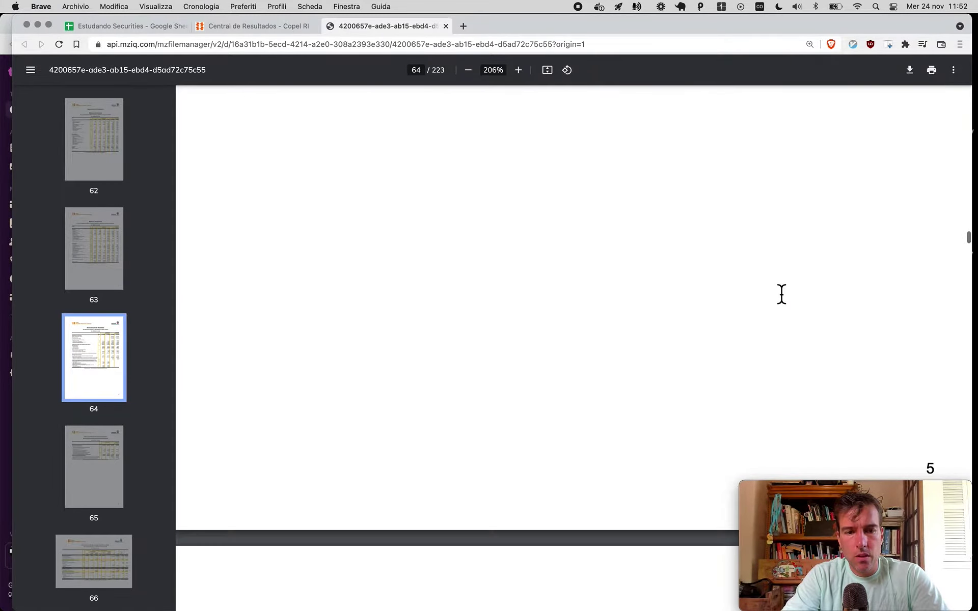
{"action": "scroll", "coordinate": [782, 294], "scroll_direction": "down", "scroll_amount": 15}
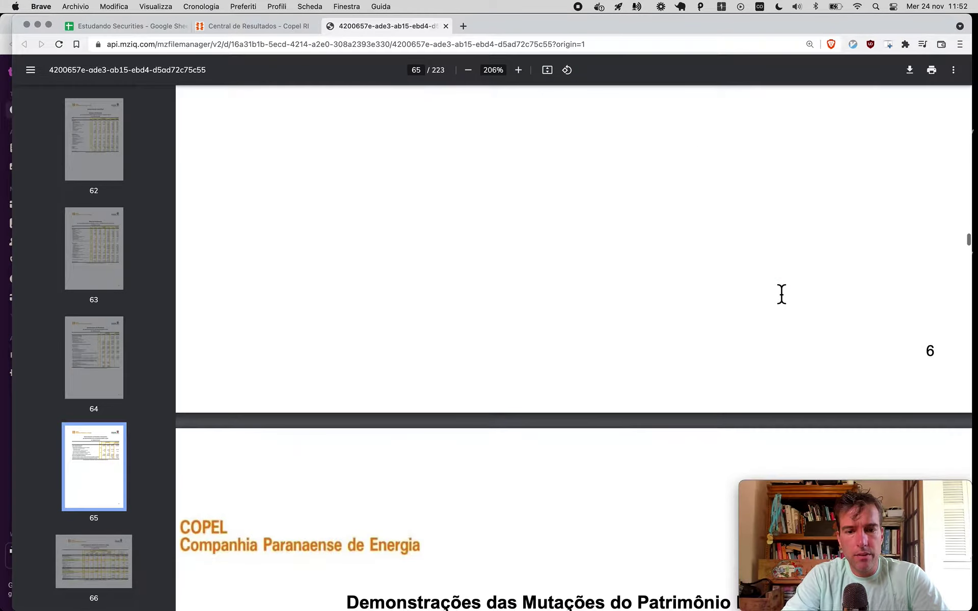
{"action": "scroll", "coordinate": [782, 295], "scroll_direction": "down", "scroll_amount": 15}
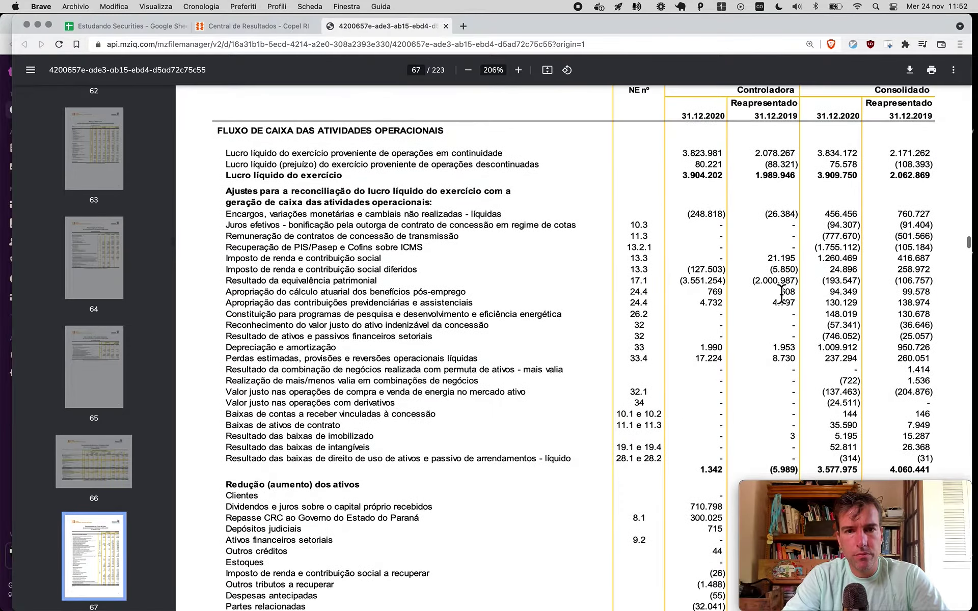
{"action": "scroll", "coordinate": [781, 294], "scroll_direction": "down", "scroll_amount": 8}
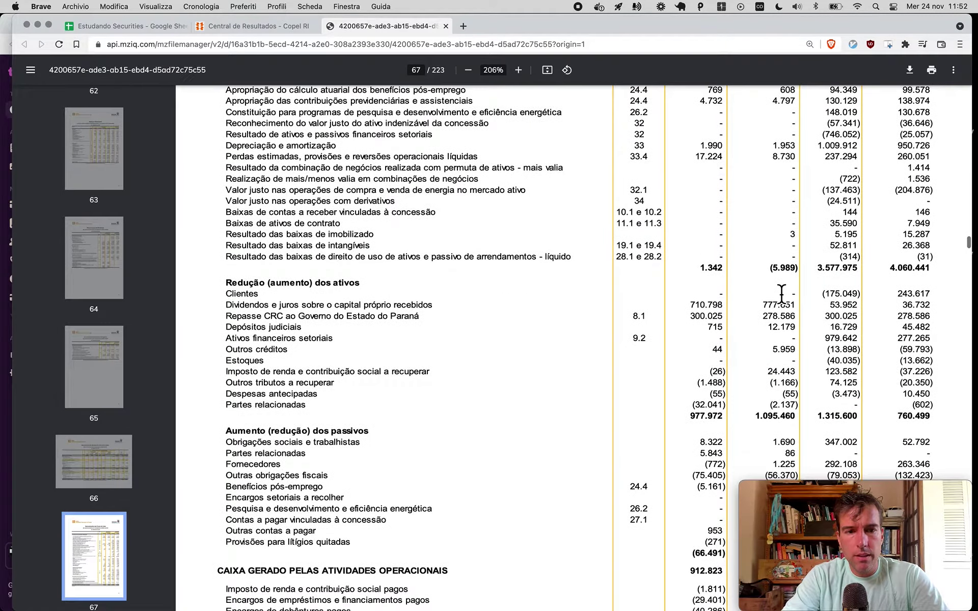
{"action": "scroll", "coordinate": [781, 294], "scroll_direction": "down", "scroll_amount": 5}
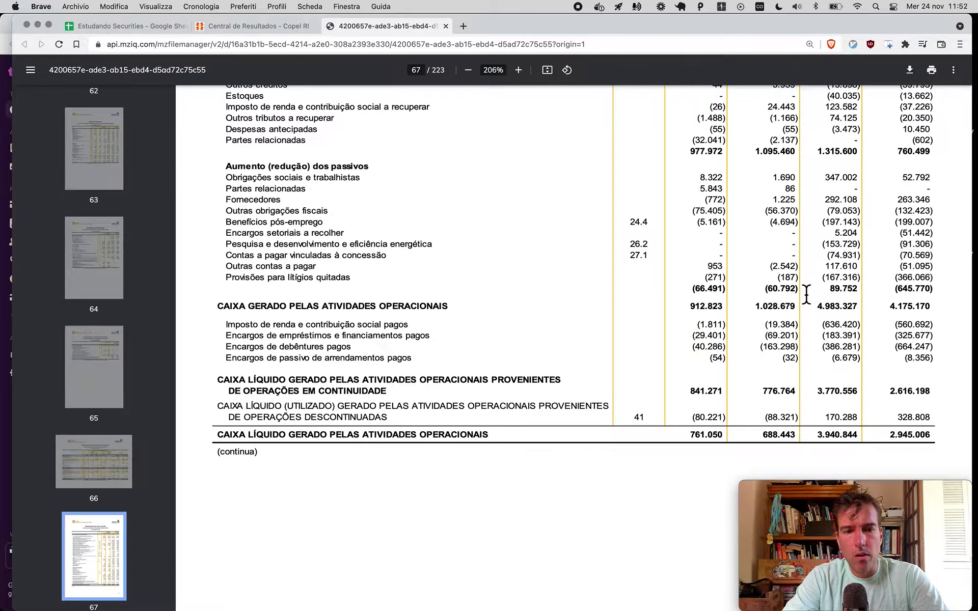
{"action": "scroll", "coordinate": [806, 294], "scroll_direction": "down", "scroll_amount": 4}
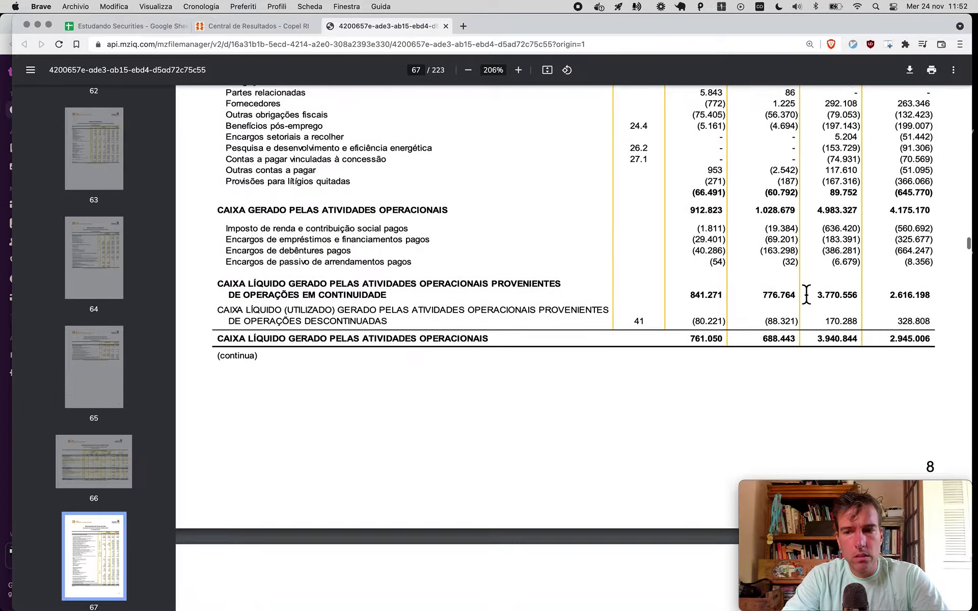
{"action": "scroll", "coordinate": [807, 295], "scroll_direction": "down", "scroll_amount": 3}
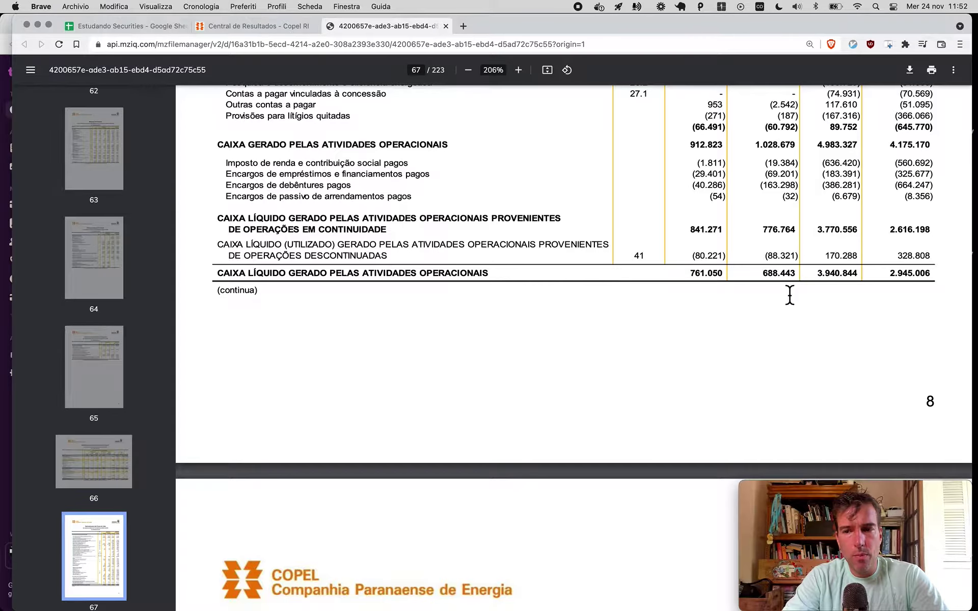
Step: In Calculator, subtract the consolidated 2019 investing cash outflow of 1664 on page 68 from the operating cash flow of 2945
{"action": "key", "text": "super+Tab"}
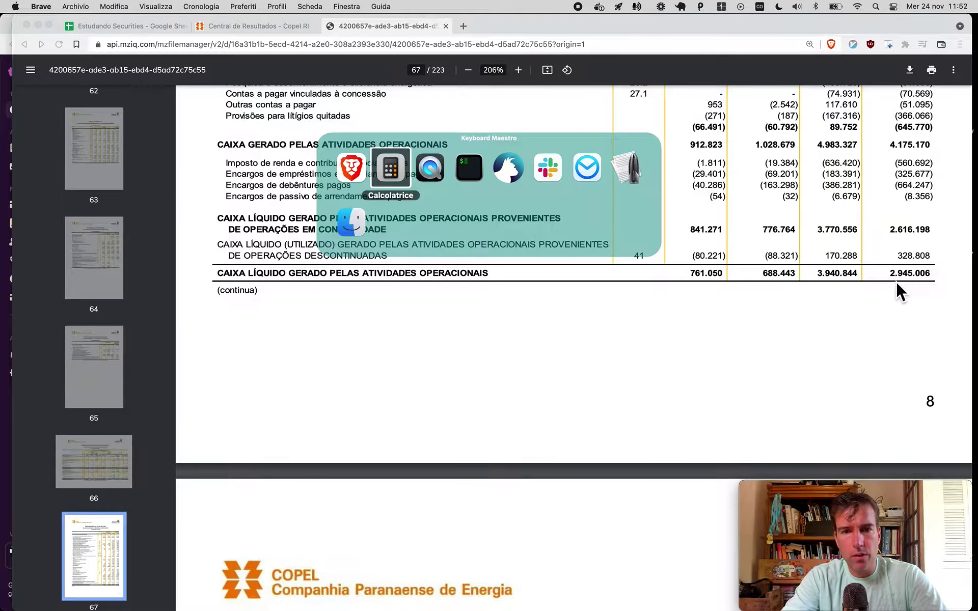
{"action": "type", "text": "2934"}
{"action": "scroll", "coordinate": [896, 282], "scroll_direction": "up", "scroll_amount": 15}
{"action": "scroll", "coordinate": [897, 281], "scroll_direction": "up", "scroll_amount": 10}
{"action": "key", "text": "BackSpace"}
{"action": "key", "text": "BackSpace"}
{"action": "type", "text": "45"}
{"action": "scroll", "coordinate": [897, 281], "scroll_direction": "down", "scroll_amount": 20}
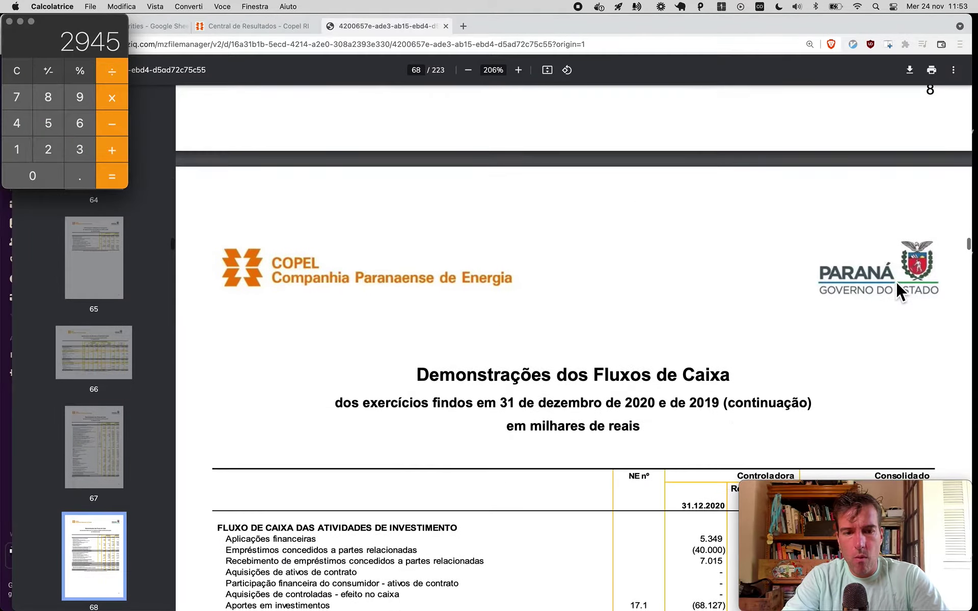
{"action": "scroll", "coordinate": [897, 281], "scroll_direction": "down", "scroll_amount": 10}
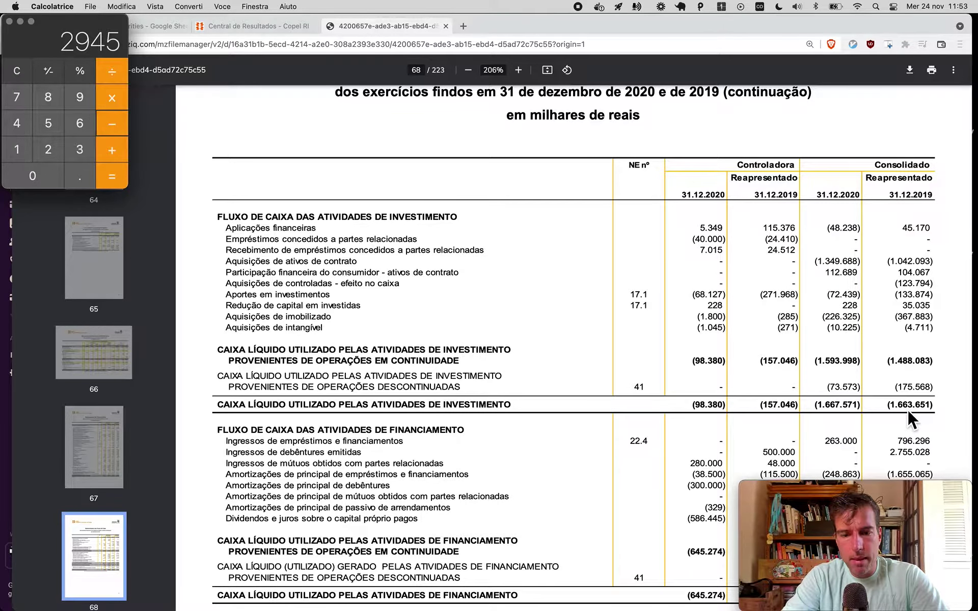
{"action": "type", "text": "1664"}
{"action": "key", "text": "minus"}
Step: Set Copel's period 19 Free Cash Flow to 1281 in the spreadsheet
{"action": "key", "text": "super+Tab"}
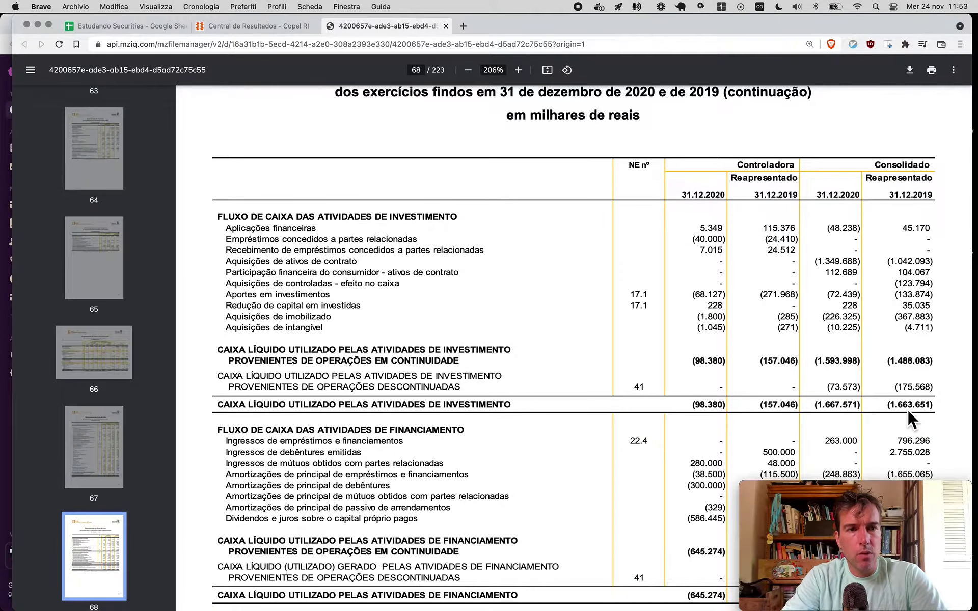
{"action": "key", "text": "super+1"}
{"action": "key", "text": "Right"}
{"action": "key", "text": "Right"}
{"action": "key", "text": "Right"}
{"action": "type", "text": "1281"}
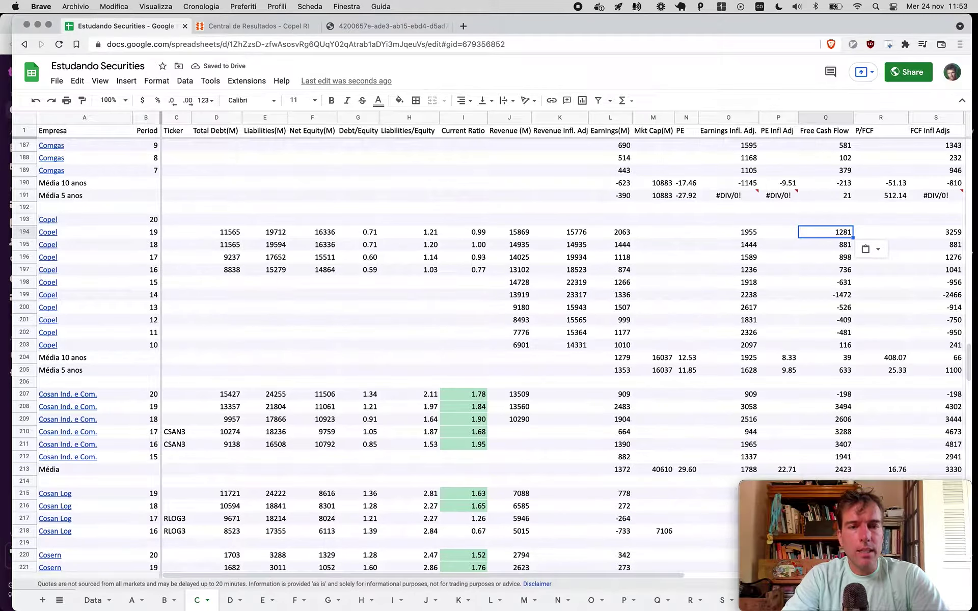
Step: Read the consolidated 31.12.2020 equity on page 63 of the report and set Copel's period 20 Net Equity to 20251
{"action": "key", "text": "super+3"}
{"action": "scroll", "coordinate": [844, 362], "scroll_direction": "up", "scroll_amount": 20}
{"action": "scroll", "coordinate": [844, 362], "scroll_direction": "up", "scroll_amount": 15}
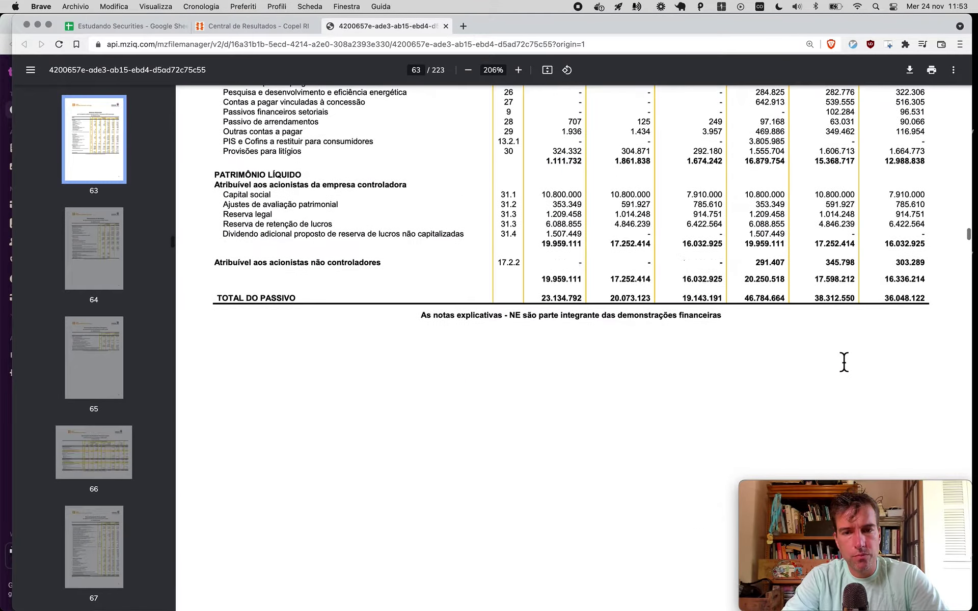
{"action": "scroll", "coordinate": [844, 362], "scroll_direction": "up", "scroll_amount": 6}
{"action": "scroll", "coordinate": [844, 362], "scroll_direction": "up", "scroll_amount": 3}
{"action": "scroll", "coordinate": [755, 312], "scroll_direction": "down", "scroll_amount": 4}
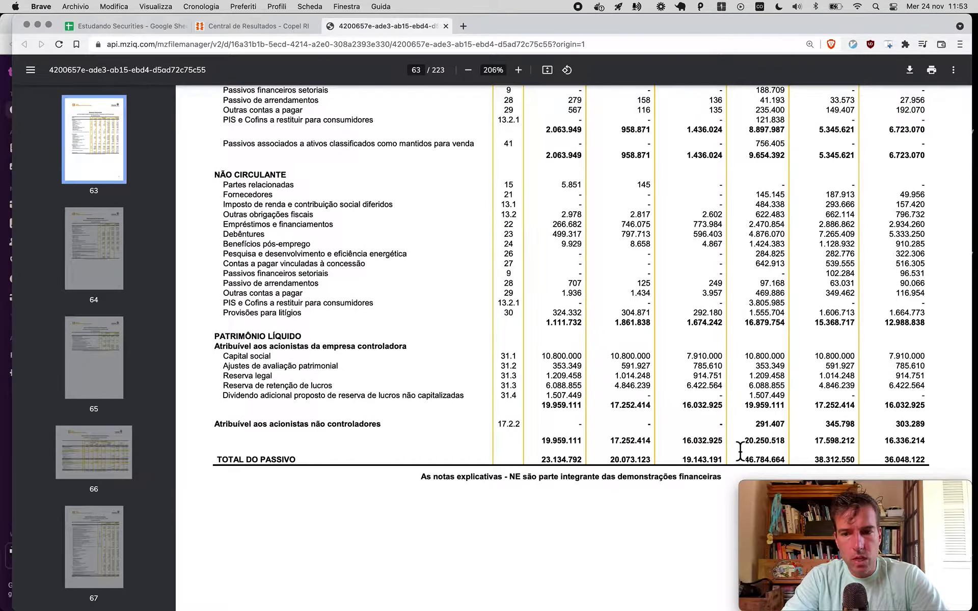
{"action": "key", "text": "super+1"}
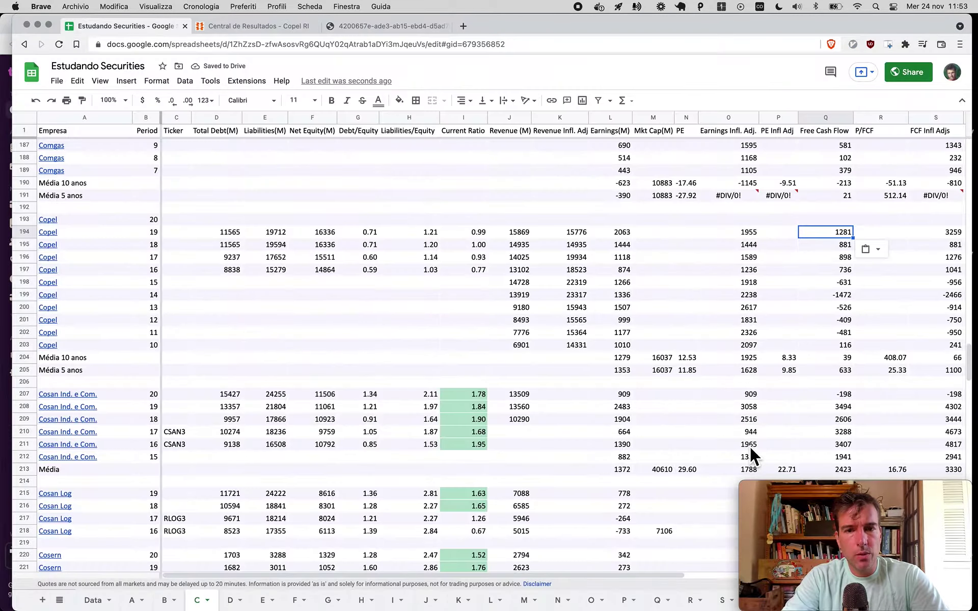
{"action": "left_click", "coordinate": [324, 219]}
{"action": "type", "text": "20251"}
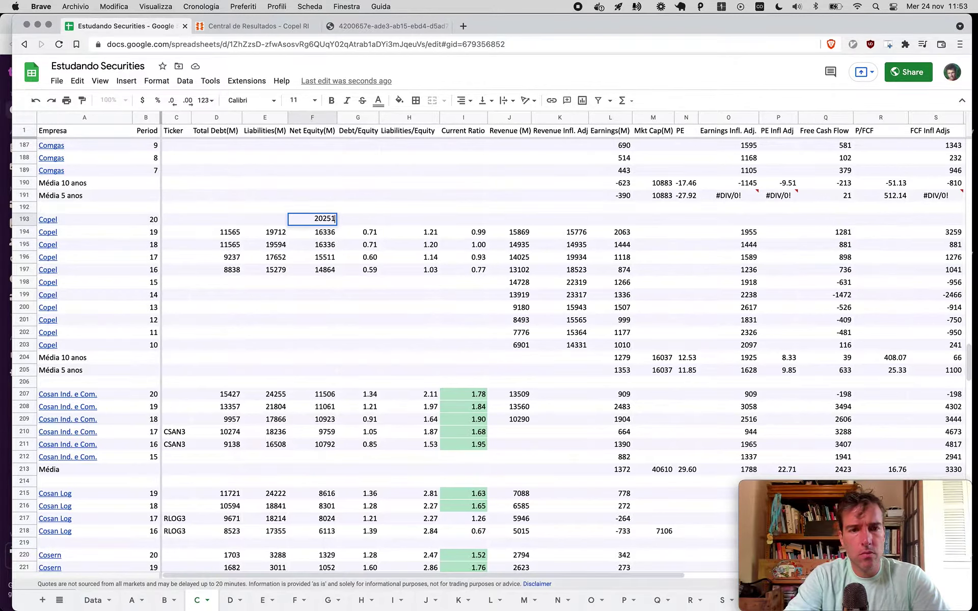
{"action": "key", "text": "Tab"}
Step: Add the consolidated 31.12.2020 current liabilities of 9654 and non-current liabilities of 16880 from the Passivo page in Calculator
{"action": "key", "text": "super+3"}
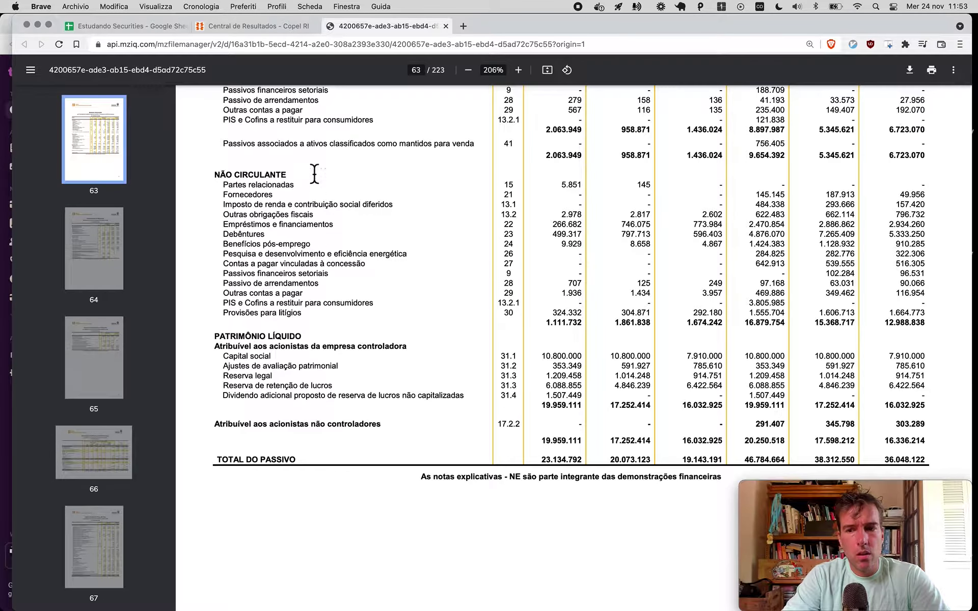
{"action": "scroll", "coordinate": [367, 263], "scroll_direction": "up", "scroll_amount": 3}
{"action": "key", "text": "super+Tab"}
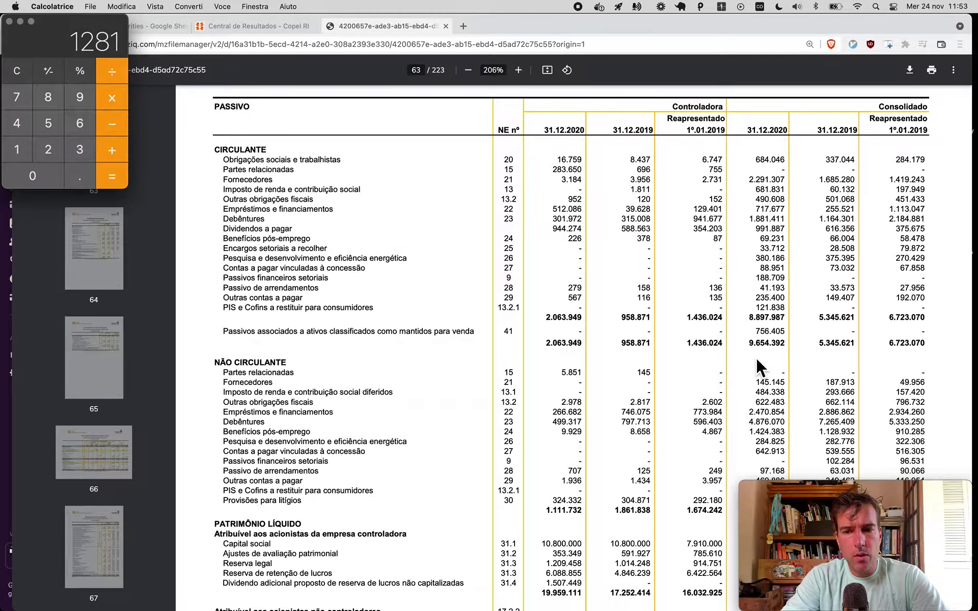
{"action": "type", "text": "9654"}
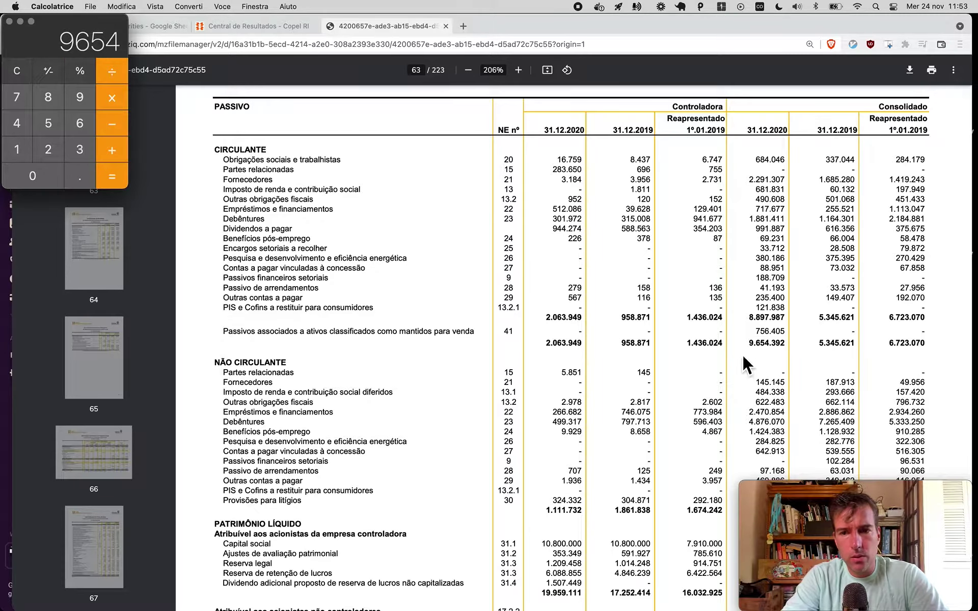
{"action": "scroll", "coordinate": [719, 374], "scroll_direction": "down", "scroll_amount": 5}
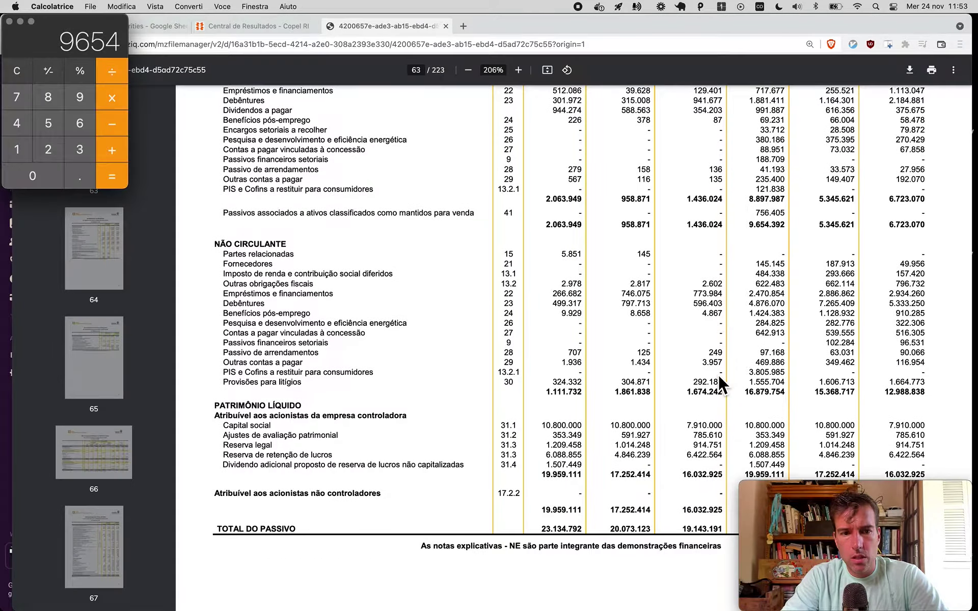
{"action": "scroll", "coordinate": [718, 375], "scroll_direction": "down", "scroll_amount": 1}
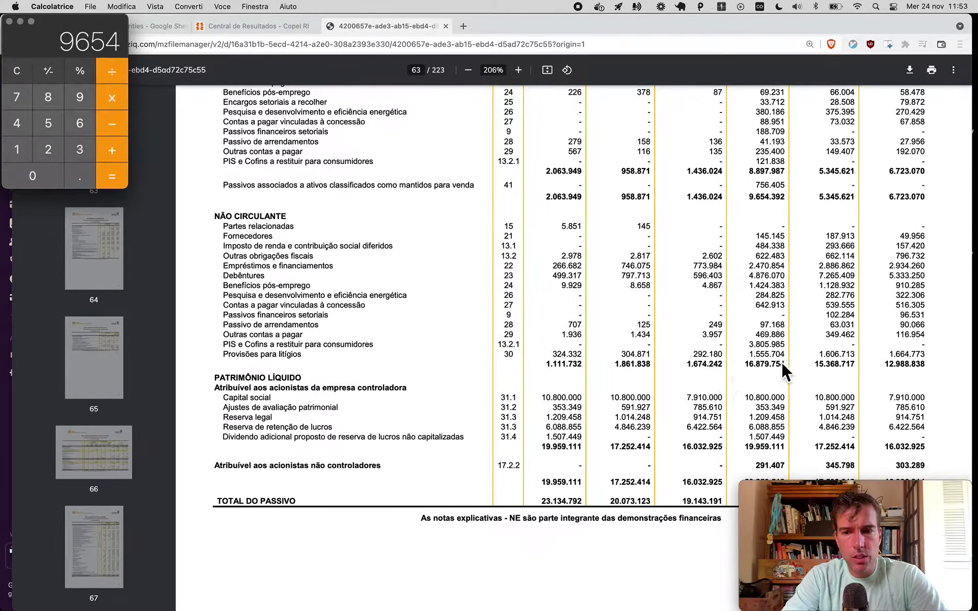
{"action": "key", "text": "plus"}
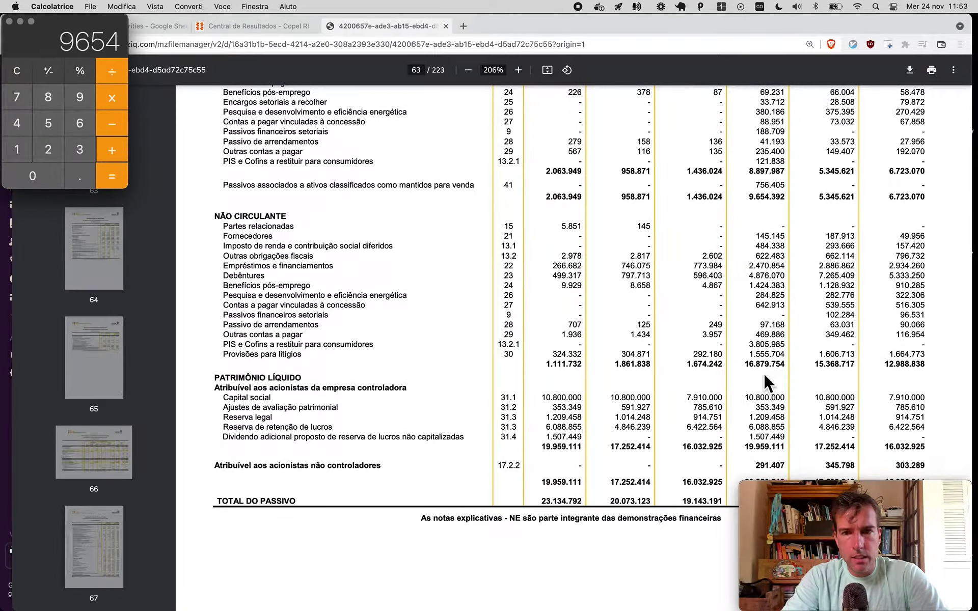
{"action": "type", "text": "16880"}
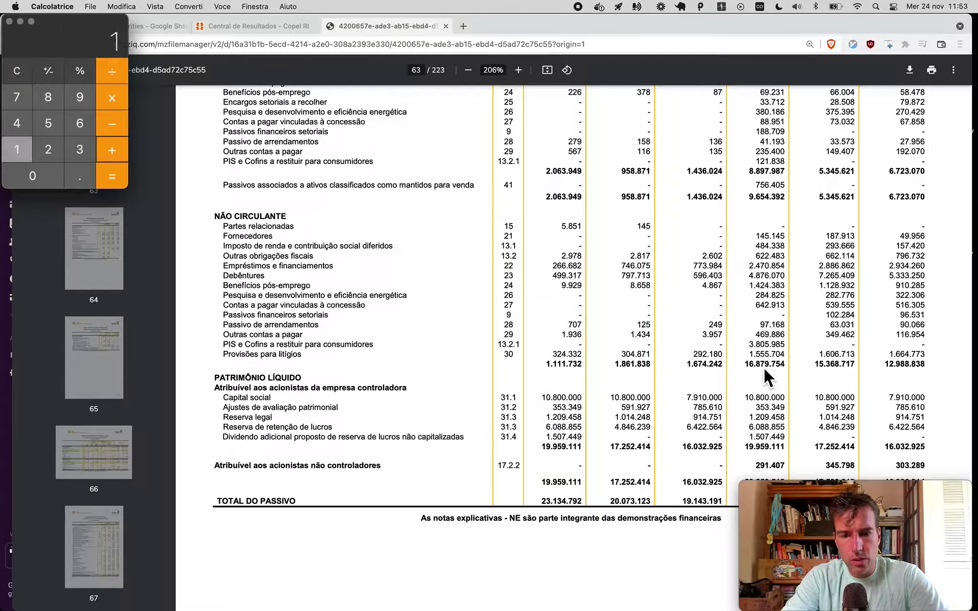
{"action": "key", "text": "plus"}
Step: Set Copel's period 20 Liabilities to 26534 in the spreadsheet
{"action": "key", "text": "super+Tab"}
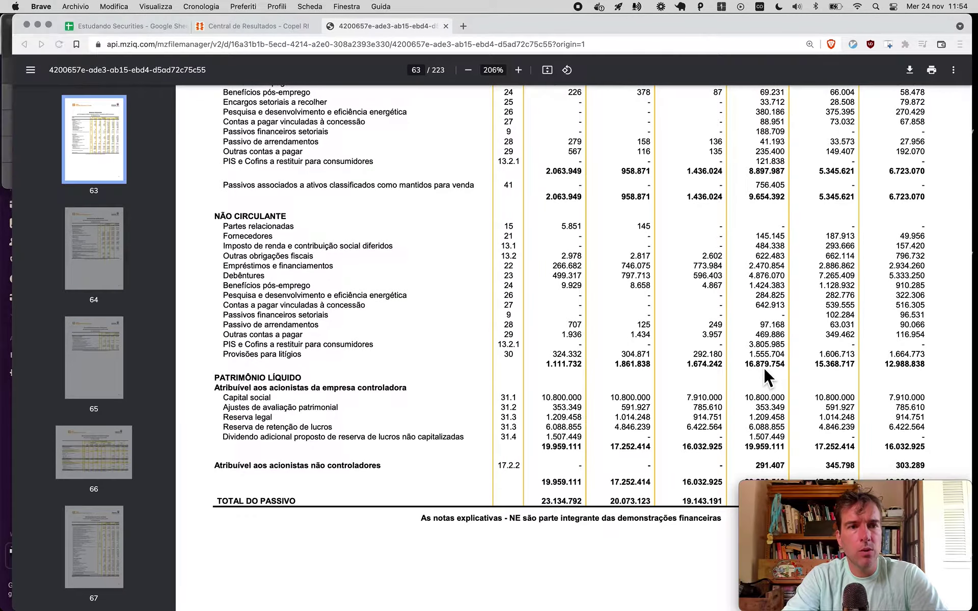
{"action": "key", "text": "super+1"}
{"action": "key", "text": "Left"}
{"action": "type", "text": "26534"}
{"action": "key", "text": "Right"}
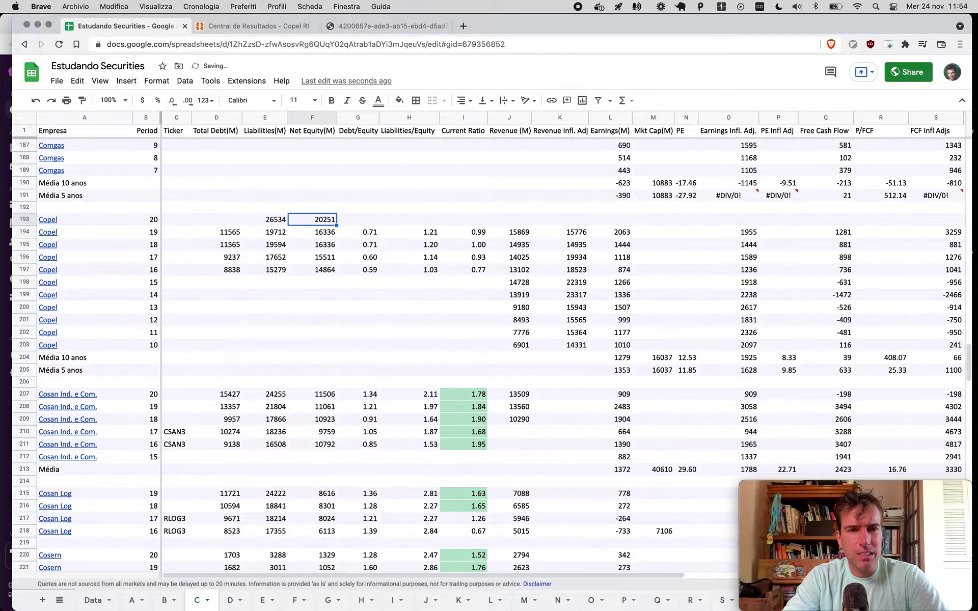
Step: Add Copel's consolidated 31.12.2020 current loans of 718 and current debentures of 1881 from report page 63 in Calculator
{"action": "key", "text": "super+3"}
{"action": "scroll", "coordinate": [729, 314], "scroll_direction": "up", "scroll_amount": 4}
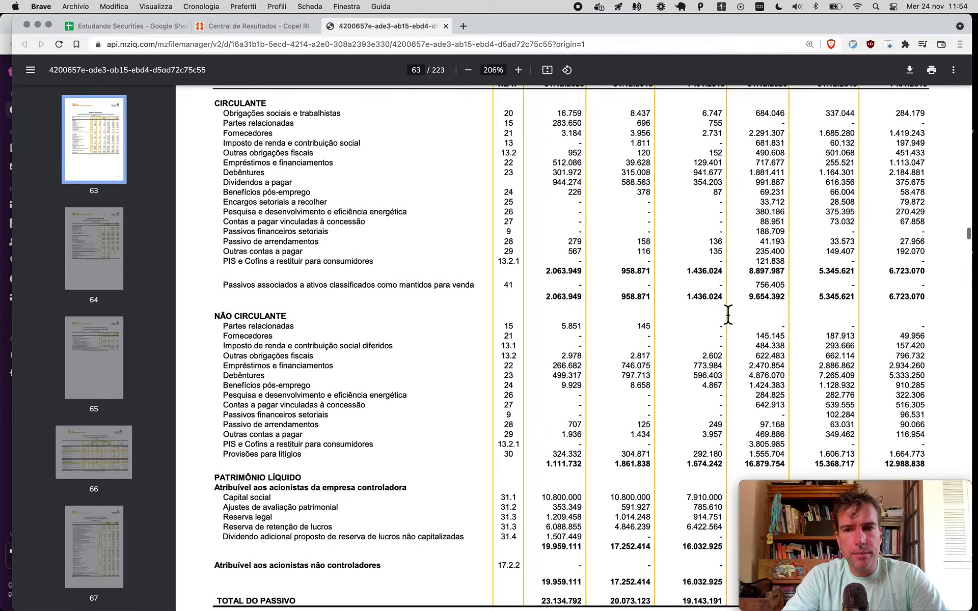
{"action": "key", "text": "super+Tab"}
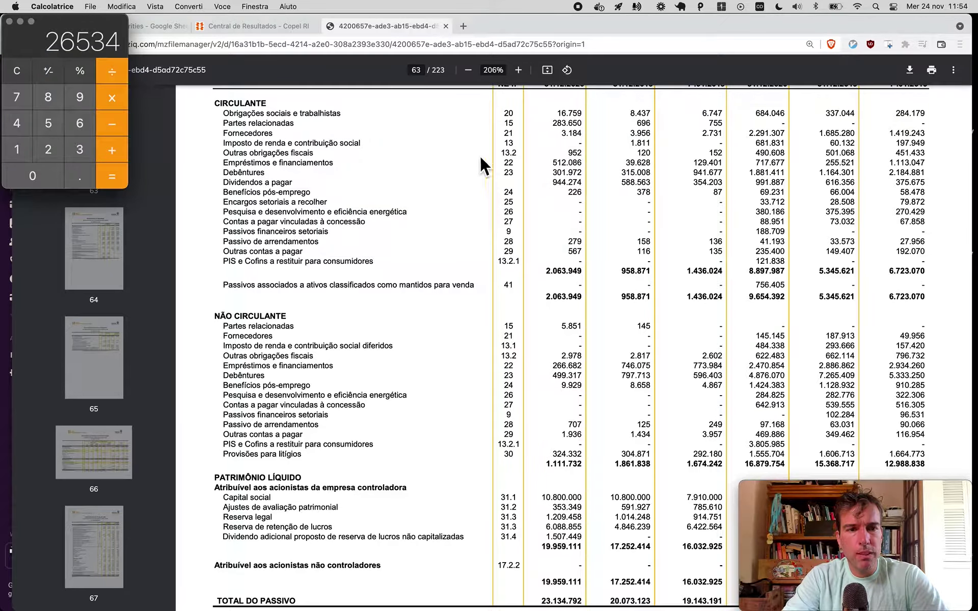
{"action": "scroll", "coordinate": [339, 192], "scroll_direction": "down", "scroll_amount": 3}
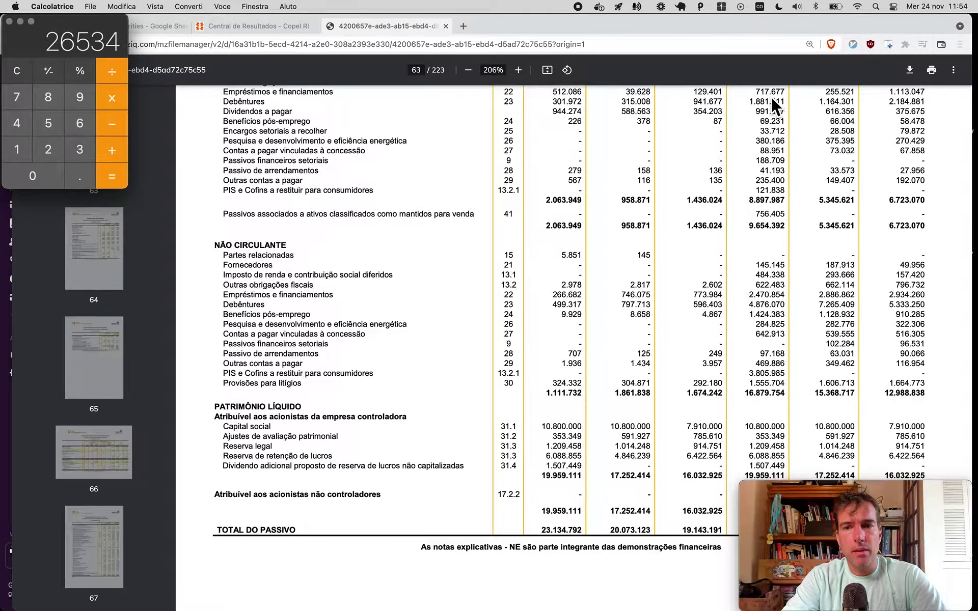
{"action": "type", "text": "718"}
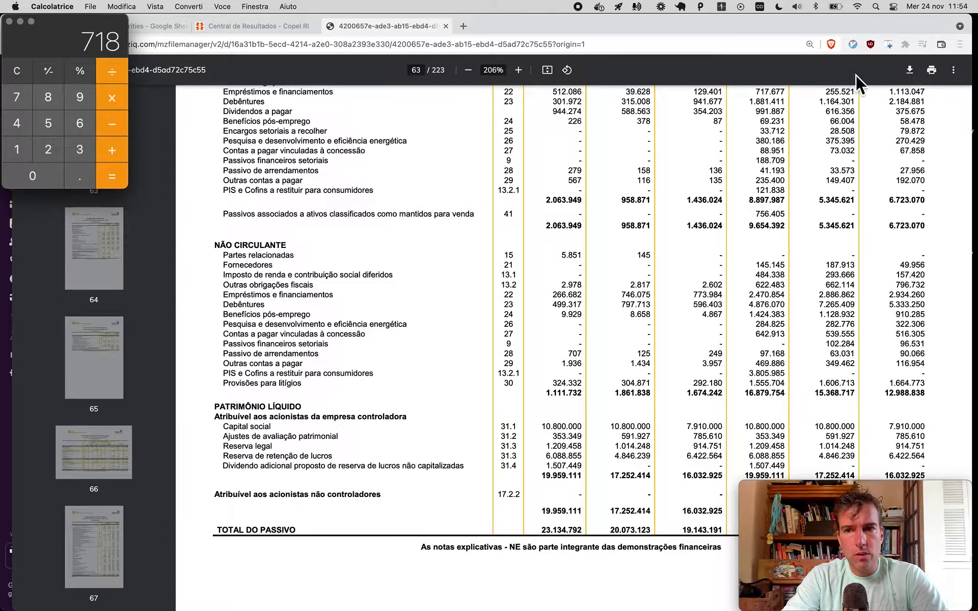
{"action": "key", "text": "plus"}
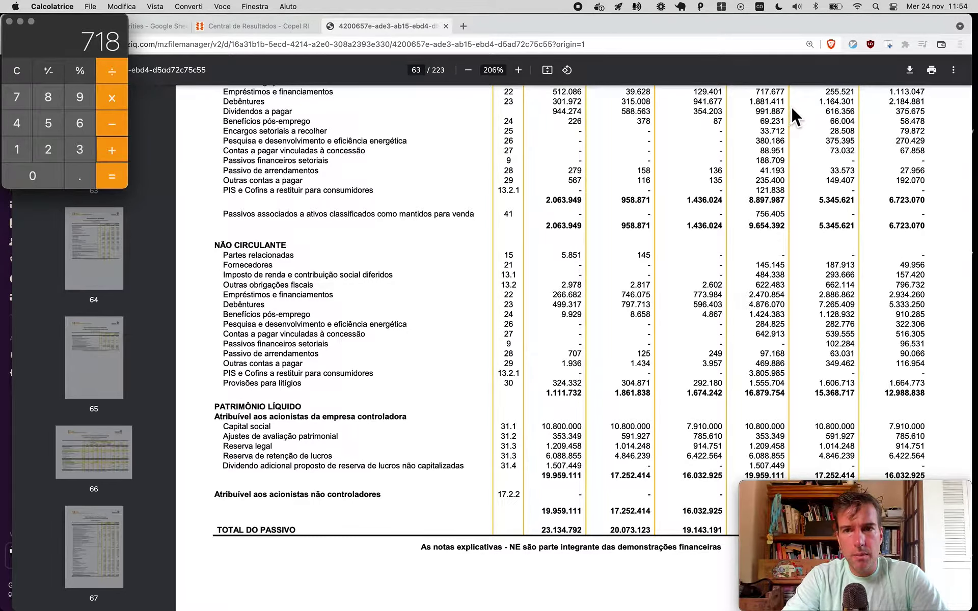
{"action": "type", "text": "1881"}
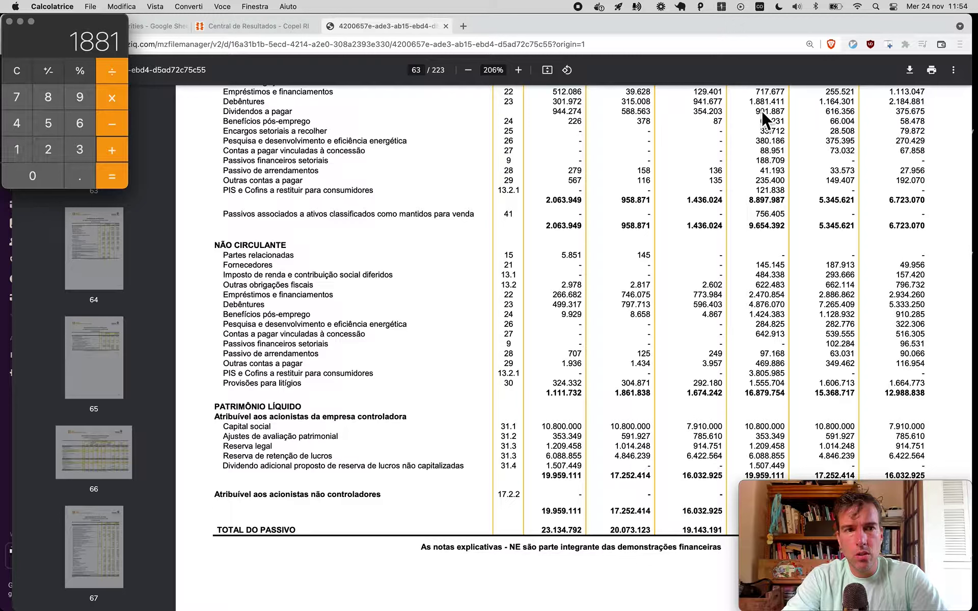
{"action": "key", "text": "Return"}
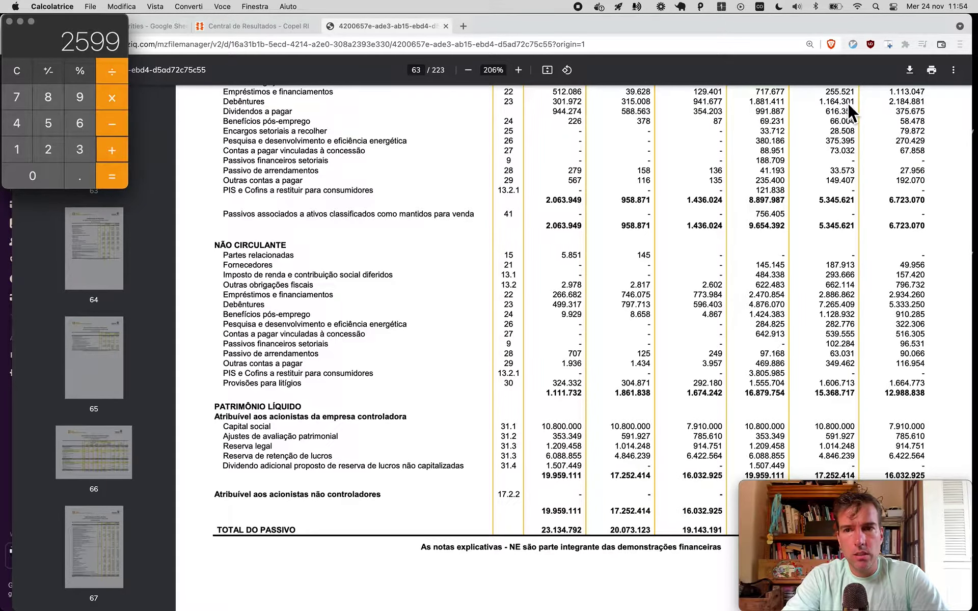
Step: Add the consolidated 31.12.2020 non-current loans of 2471 and debentures of 4876 to the running debt sum
{"action": "scroll", "coordinate": [758, 240], "scroll_direction": "down", "scroll_amount": 5}
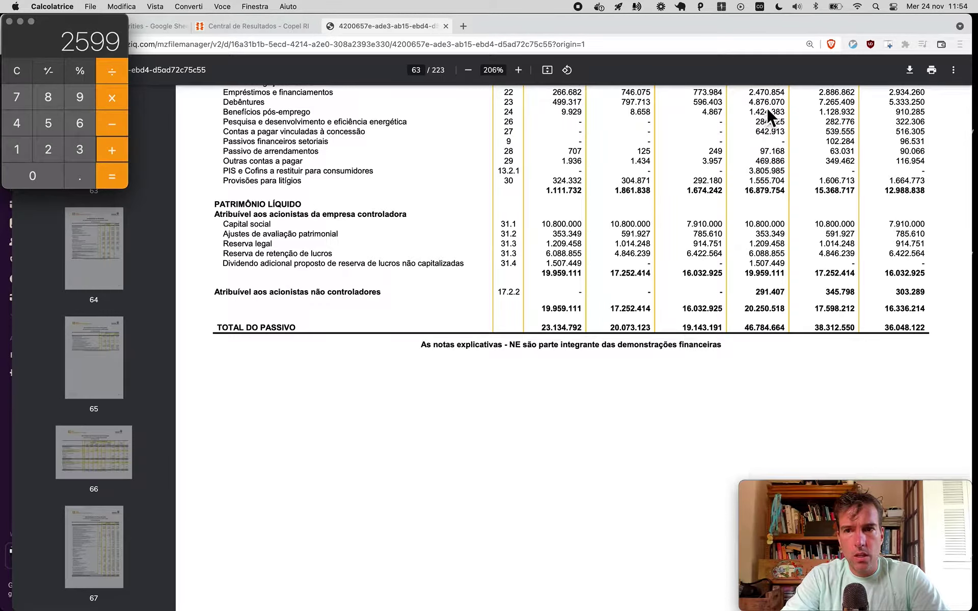
{"action": "key", "text": "plus"}
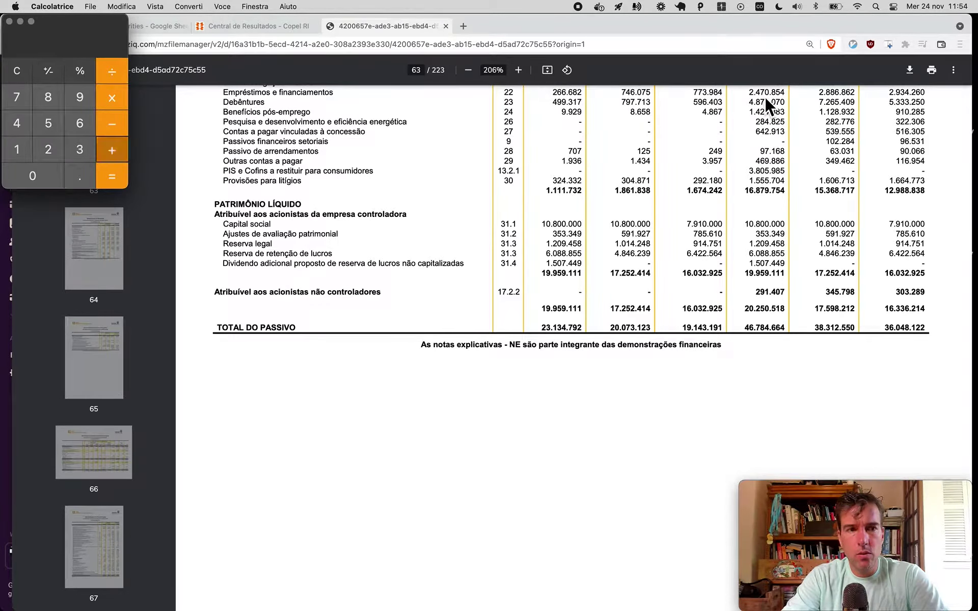
{"action": "type", "text": "2471"}
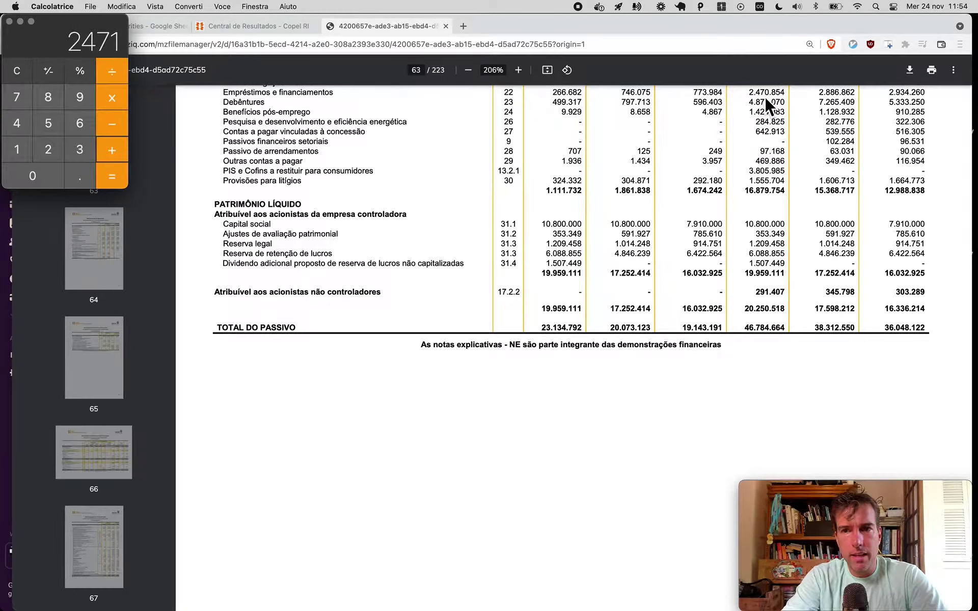
{"action": "key", "text": "plus"}
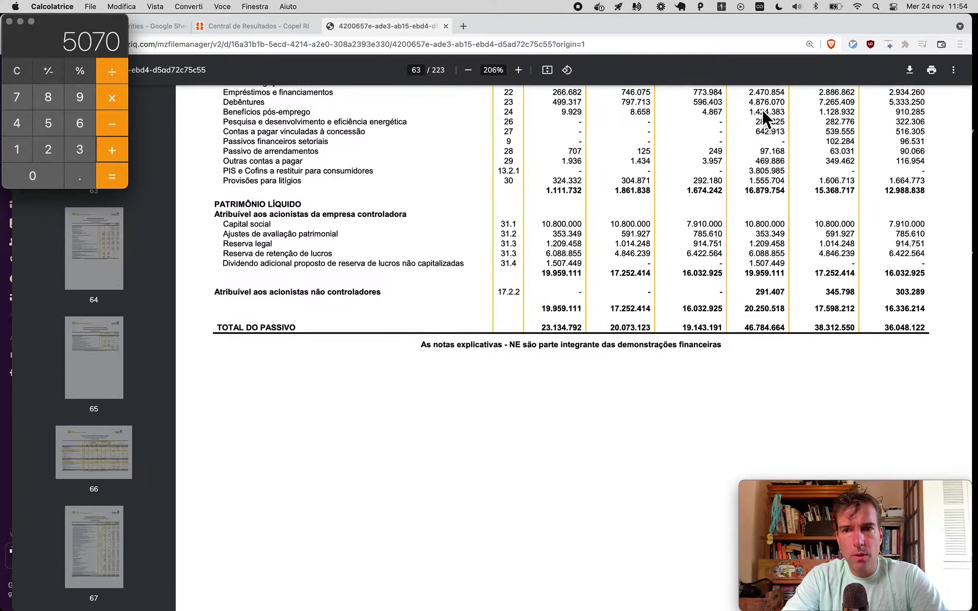
{"action": "type", "text": "4876"}
{"action": "key", "text": "plus"}
Step: Return to the spreadsheet and set Copel's period 20 Total Debt to 9946
{"action": "key", "text": "super+Tab"}
{"action": "key", "text": "super+1"}
{"action": "key", "text": "Right"}
{"action": "key", "text": "Left"}
{"action": "key", "text": "Left"}
{"action": "key", "text": "Left"}
{"action": "type", "text": "9946"}
Step: Copy Copel's Debt/Equity and Liabilities/Equity formulas from period 19 into the period 20 row
{"action": "key", "text": "Right"}
{"action": "key", "text": "Right"}
{"action": "key", "text": "Right"}
{"action": "key", "text": "Down"}
{"action": "key", "text": "shift+Right"}
{"action": "key", "text": "super+c"}
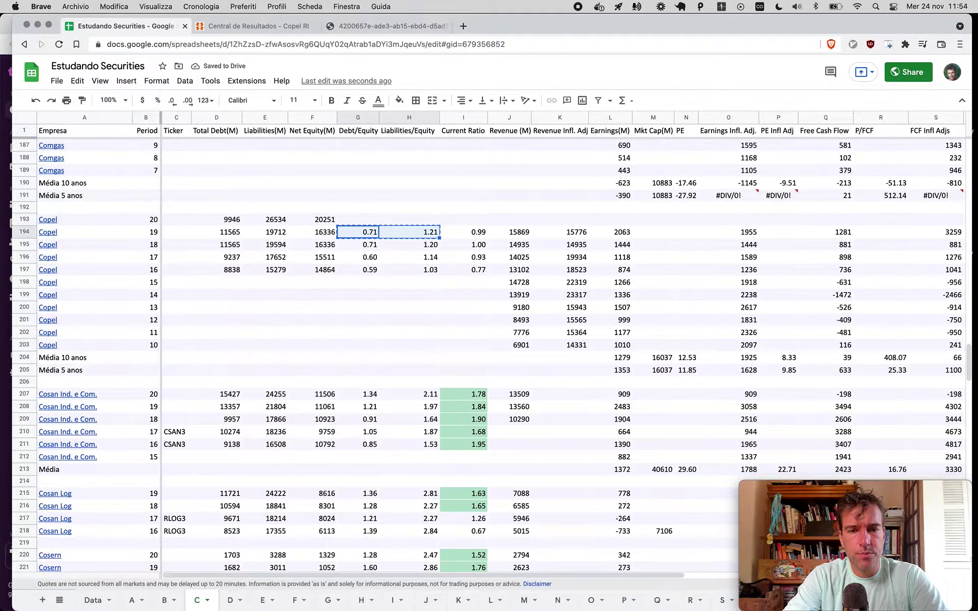
{"action": "key", "text": "Up"}
{"action": "key", "text": "super+v"}
{"action": "key", "text": "shift+Left"}
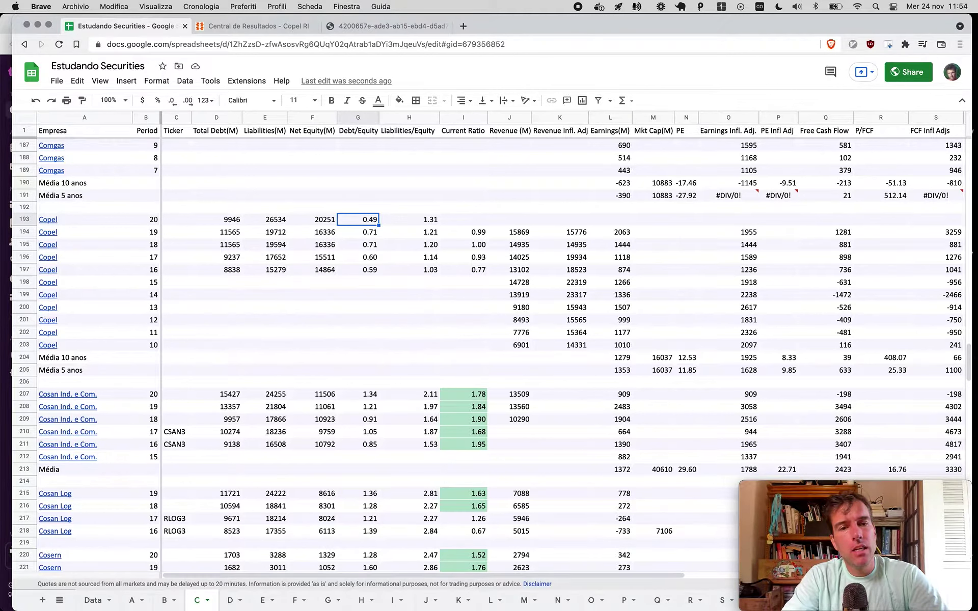
Step: Review Copel's Liabilities/Equity ratios across periods 16 to 20
{"action": "left_click", "coordinate": [409, 219]}
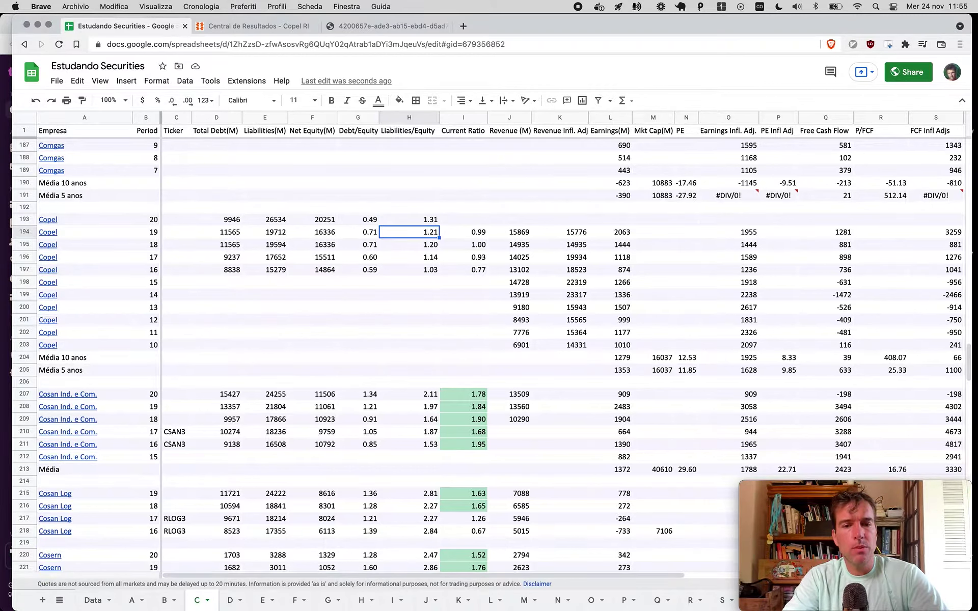
{"action": "key", "text": "Down"}
{"action": "key", "text": "Down"}
{"action": "key", "text": "Down"}
{"action": "key", "text": "Down"}
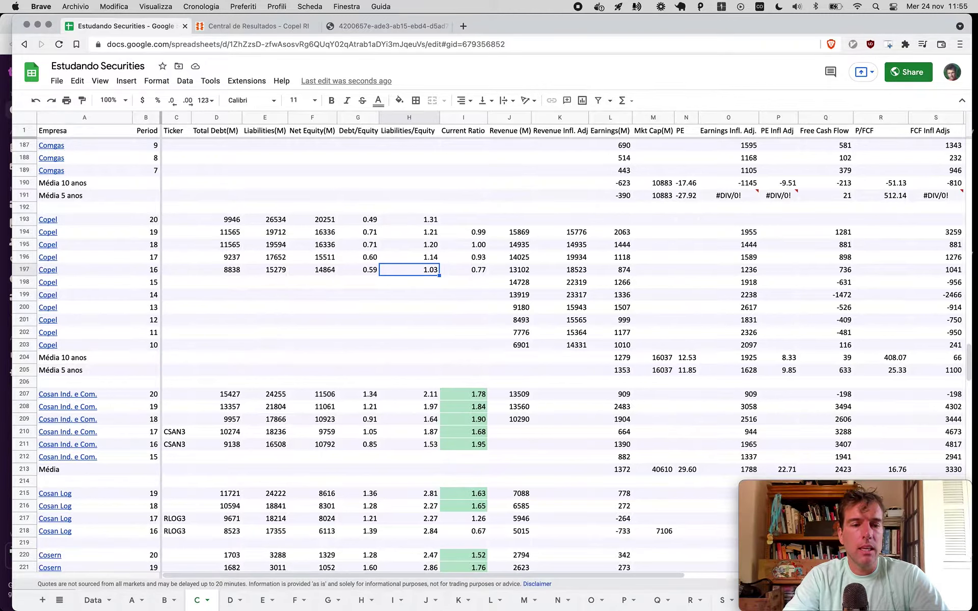
{"action": "key", "text": "Up"}
{"action": "key", "text": "Up"}
{"action": "key", "text": "Up"}
{"action": "key", "text": "Up"}
{"action": "key", "text": "Left"}
{"action": "key", "text": "Right"}
Step: In Calculator, divide the consolidated 31.12.2020 current assets of 11407 by the current liabilities of 9654 from the report's balance sheet
{"action": "key", "text": "super+3"}
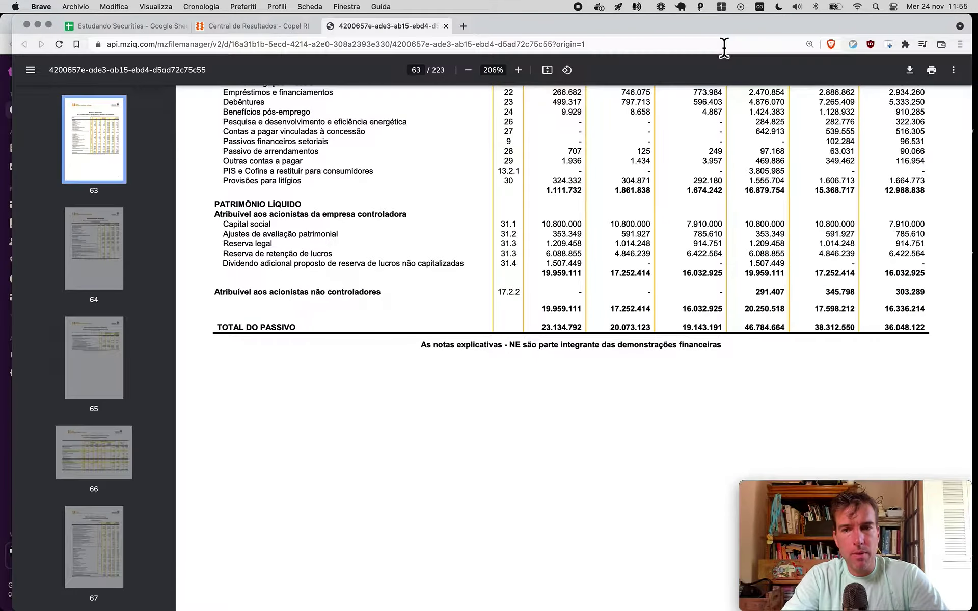
{"action": "scroll", "coordinate": [684, 261], "scroll_direction": "up", "scroll_amount": 20}
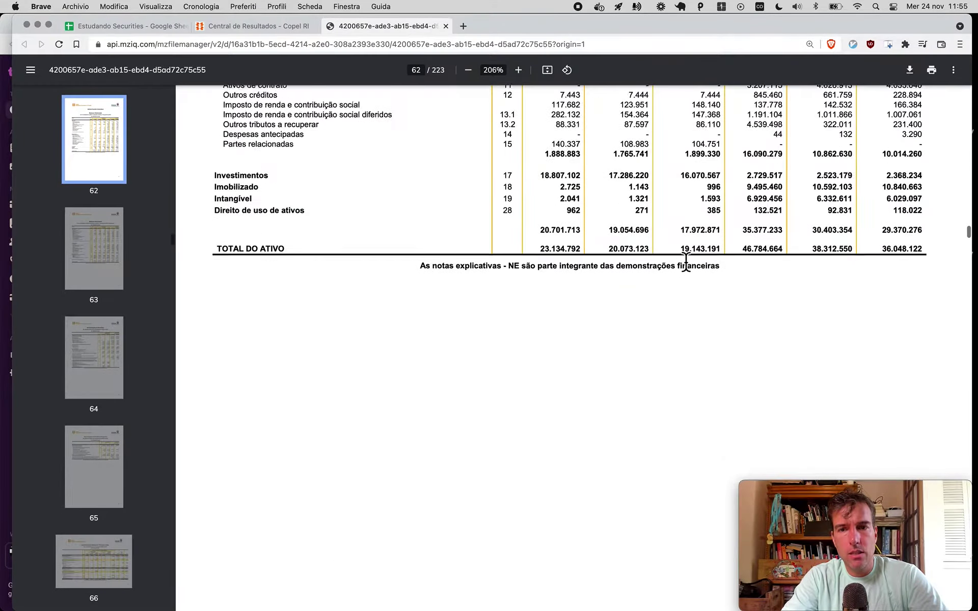
{"action": "scroll", "coordinate": [687, 262], "scroll_direction": "up", "scroll_amount": 10}
{"action": "key", "text": "super+Tab"}
{"action": "scroll", "coordinate": [648, 393], "scroll_direction": "down", "scroll_amount": 1}
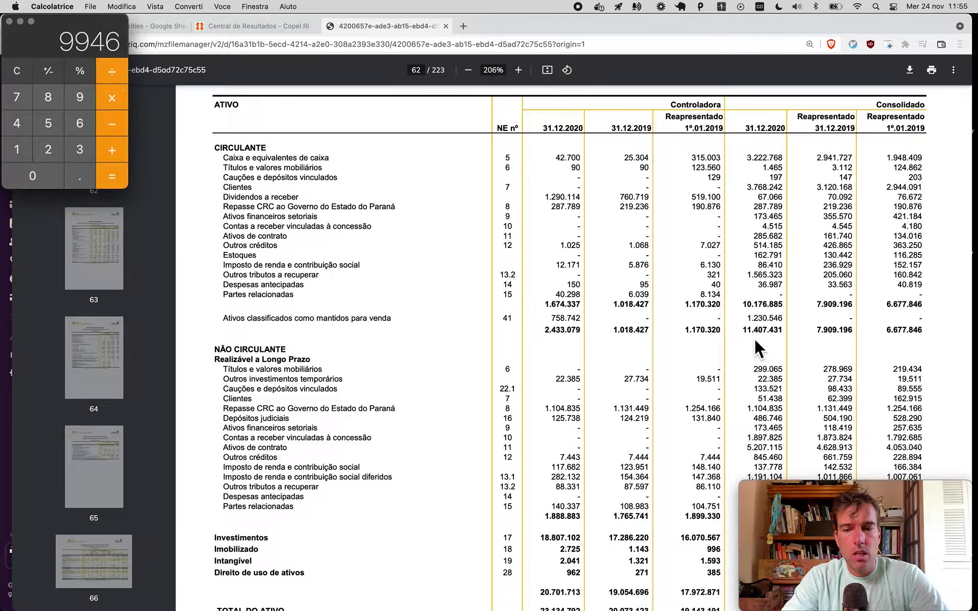
{"action": "type", "text": "11407"}
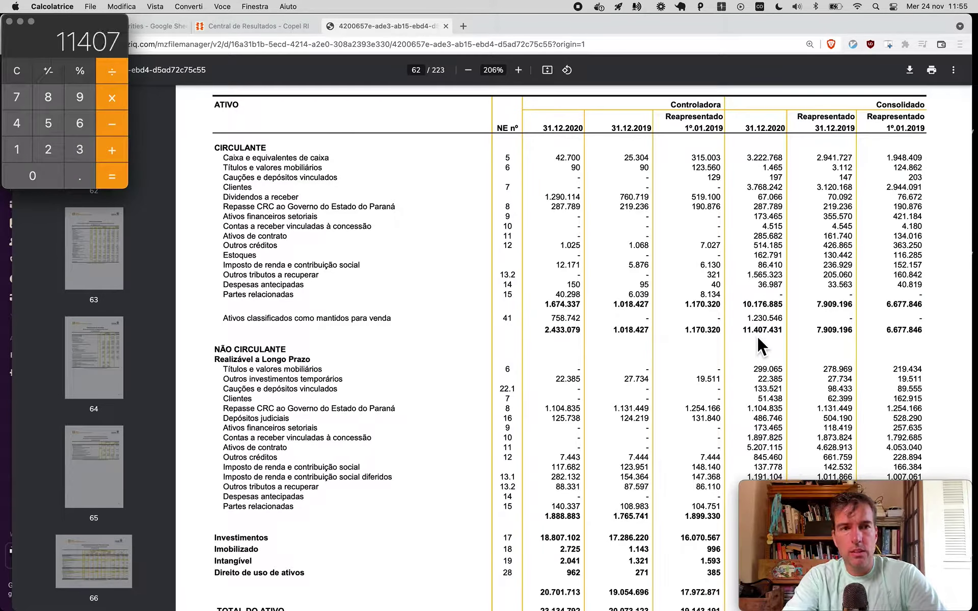
{"action": "scroll", "coordinate": [724, 349], "scroll_direction": "down", "scroll_amount": 1}
{"action": "scroll", "coordinate": [726, 351], "scroll_direction": "down", "scroll_amount": 15}
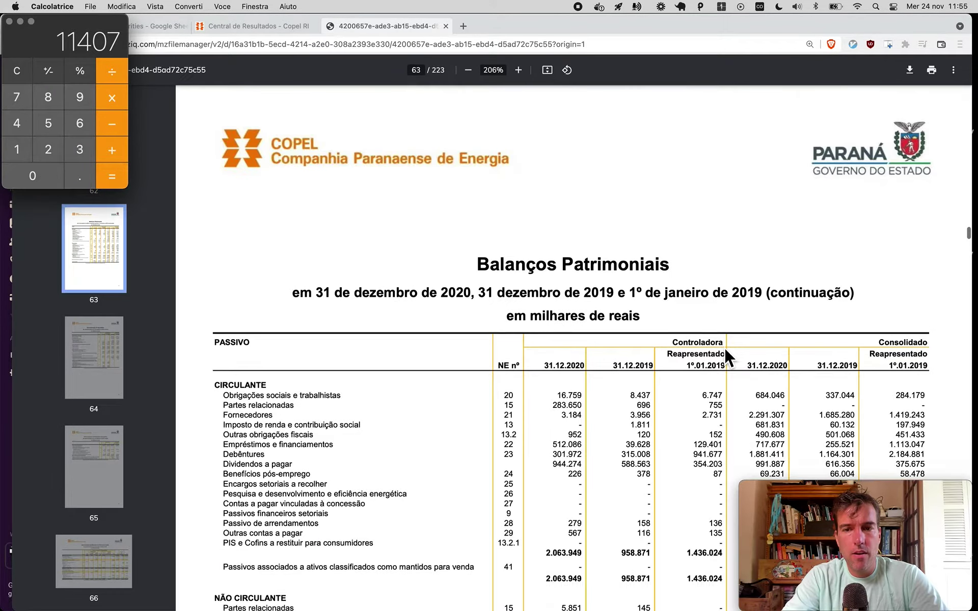
{"action": "scroll", "coordinate": [724, 347], "scroll_direction": "down", "scroll_amount": 1}
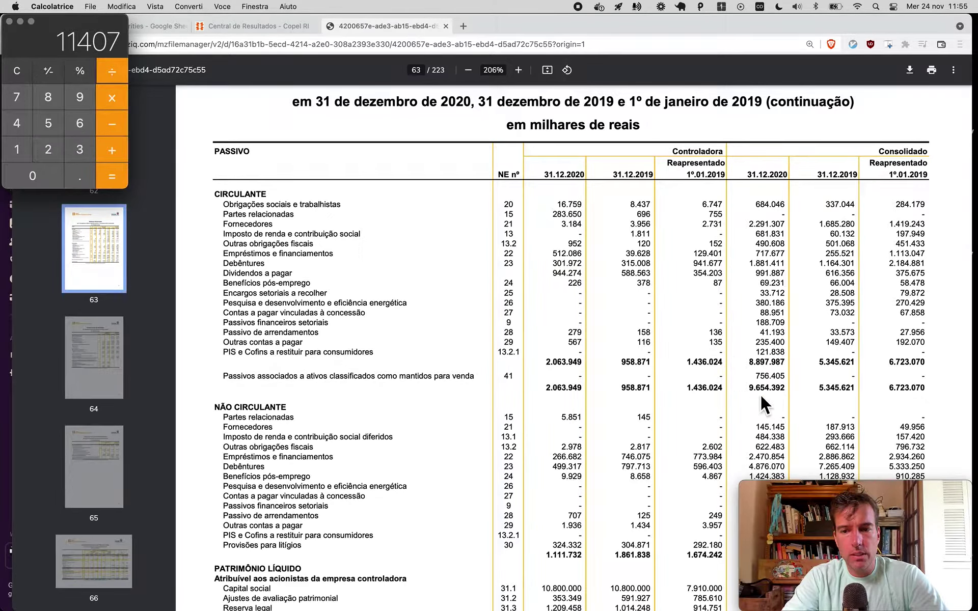
{"action": "key", "text": "slash"}
{"action": "type", "text": "9654"}
{"action": "key", "text": "Return"}
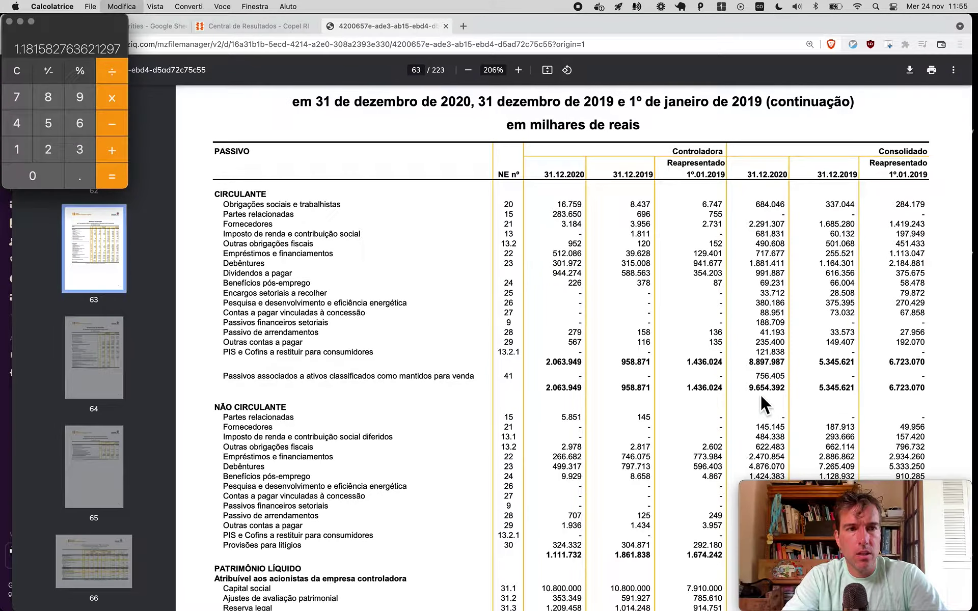
Step: Paste the calculated ratio of 1.18 as Copel's period 20 Current Ratio in the spreadsheet
{"action": "key", "text": "super+Tab"}
{"action": "key", "text": "super+1"}
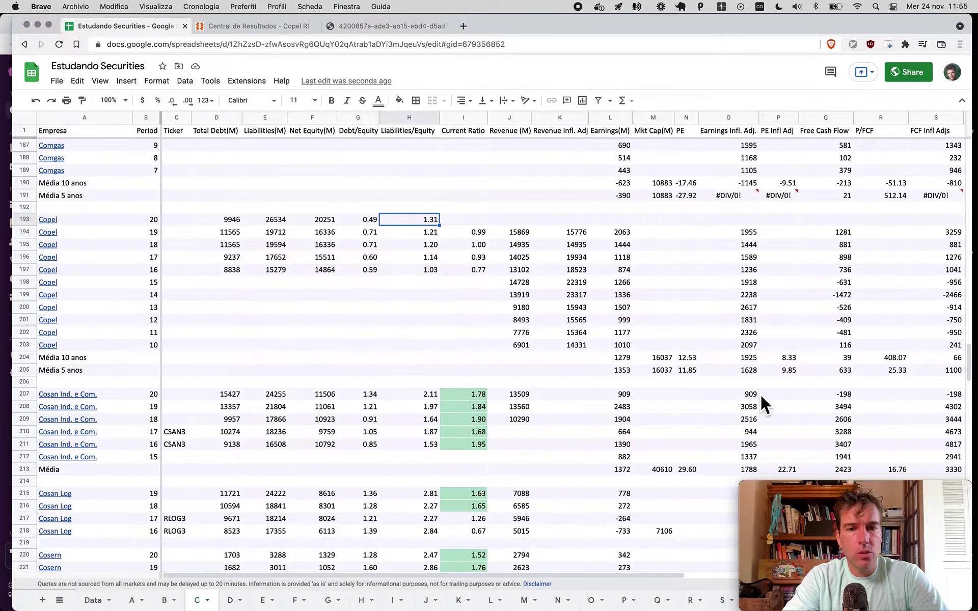
{"action": "key", "text": "Right"}
{"action": "key", "text": "super+v"}
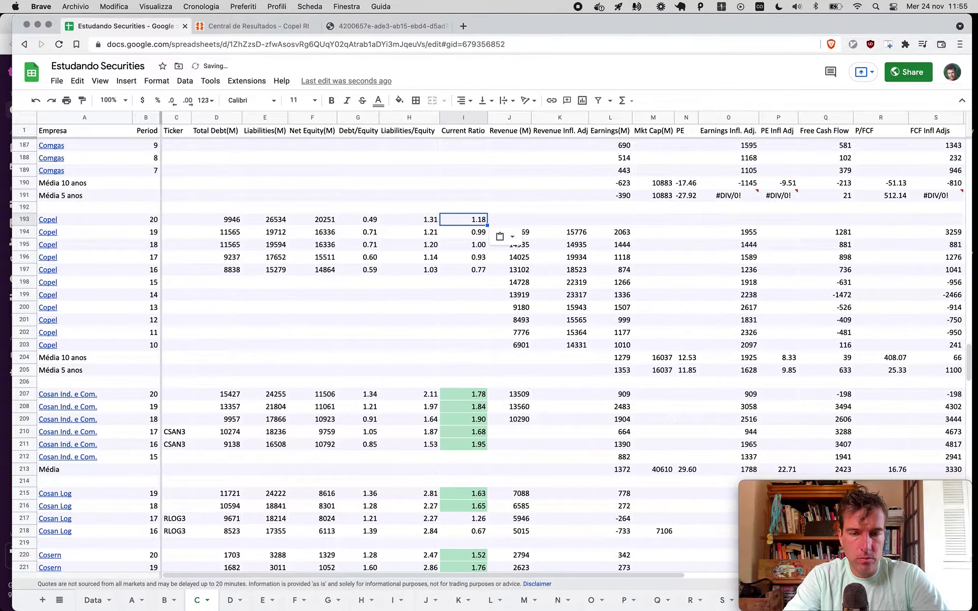
Step: Read the consolidated 2020 net operating revenue on report page 64 and set Copel's period 20 Revenue to 18633
{"action": "left_click", "coordinate": [510, 219]}
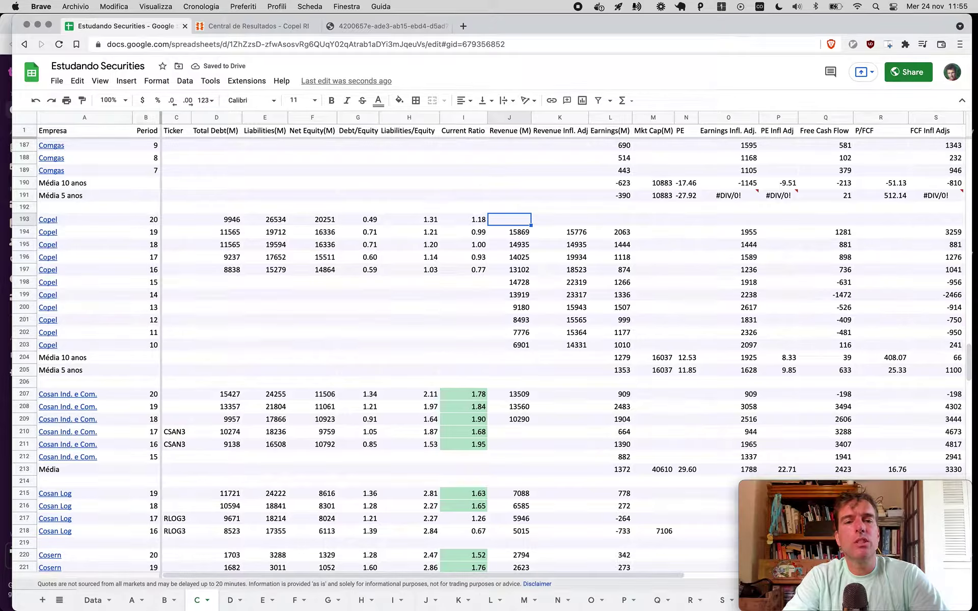
{"action": "key", "text": "super+3"}
{"action": "scroll", "coordinate": [640, 288], "scroll_direction": "down", "scroll_amount": 10}
{"action": "scroll", "coordinate": [640, 288], "scroll_direction": "down", "scroll_amount": 8}
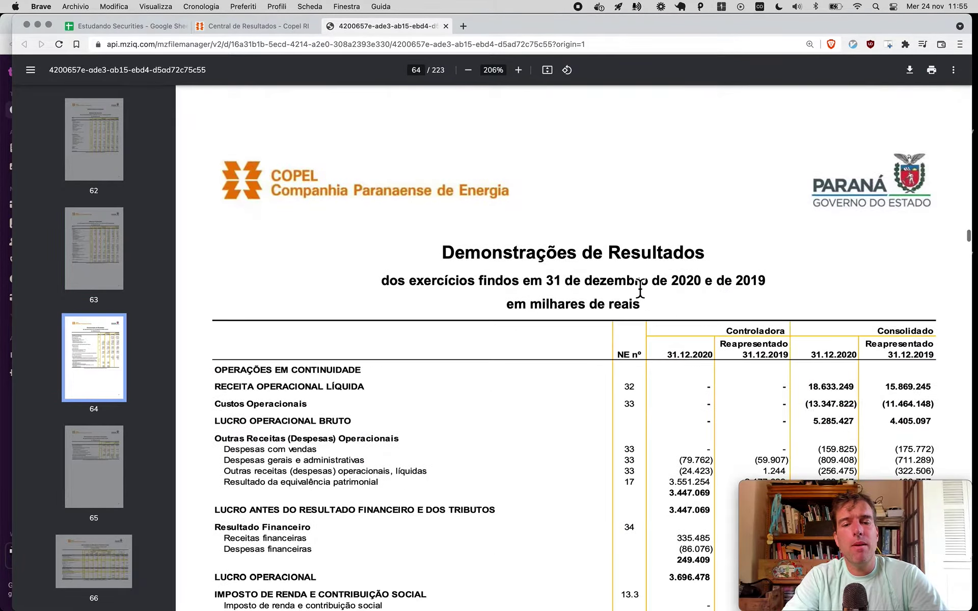
{"action": "scroll", "coordinate": [641, 288], "scroll_direction": "down", "scroll_amount": 1}
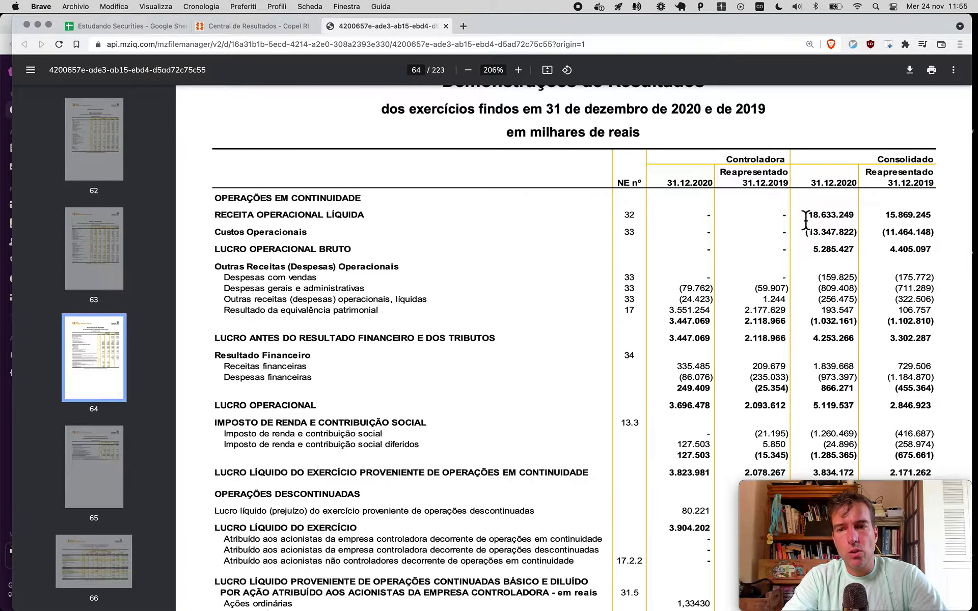
{"action": "key", "text": "ctrl+Tab"}
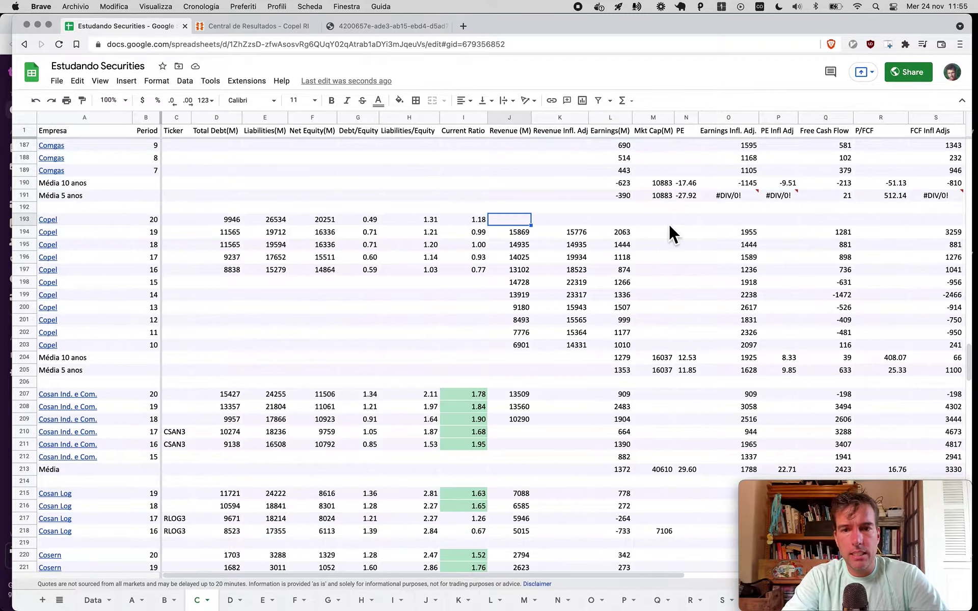
{"action": "type", "text": "18"}
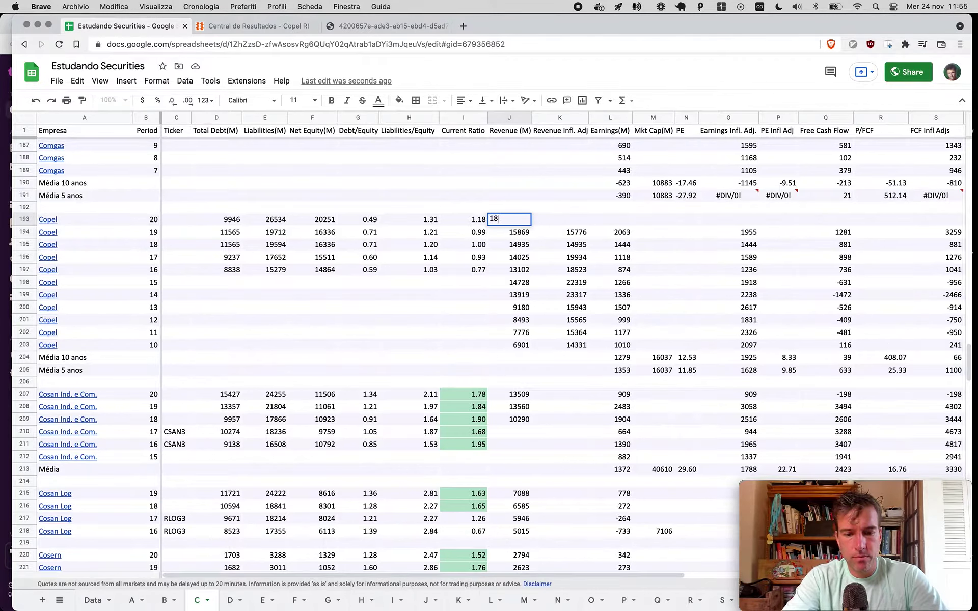
{"action": "type", "text": "6433"}
{"action": "key", "text": "Tab"}
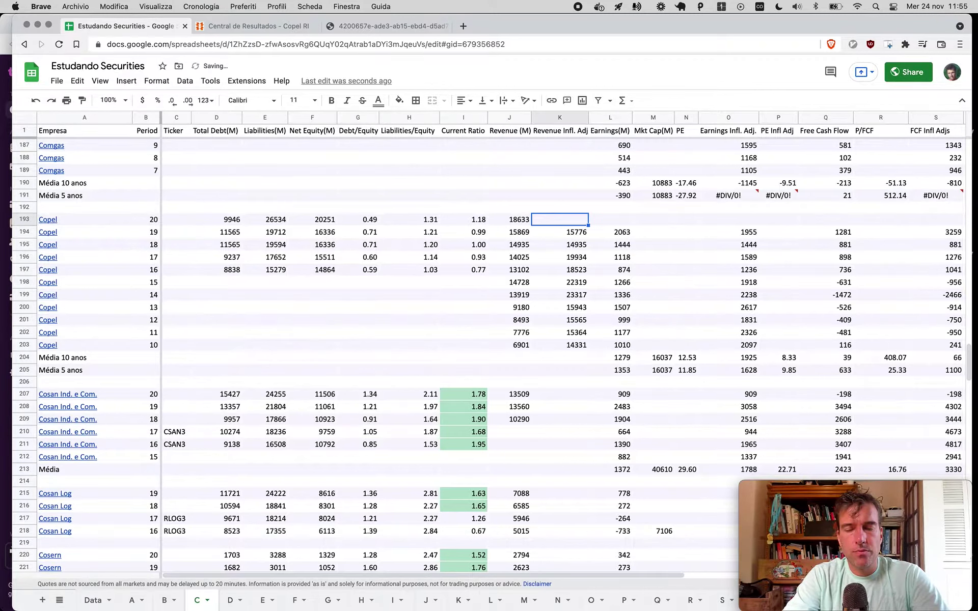
Step: Read the consolidated 2020 net profit on report page 64 and set Copel's period 20 Earnings to 3910
{"action": "left_click", "coordinate": [610, 219]}
{"action": "key", "text": "ctrl+shift+Tab"}
{"action": "scroll", "coordinate": [468, 233], "scroll_direction": "down", "scroll_amount": 5}
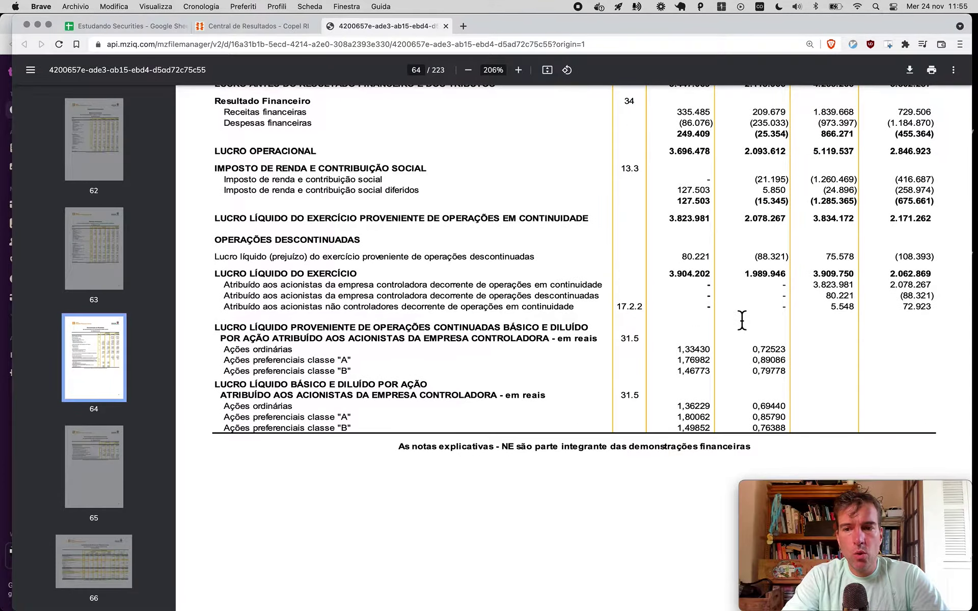
{"action": "scroll", "coordinate": [744, 318], "scroll_direction": "up", "scroll_amount": 5}
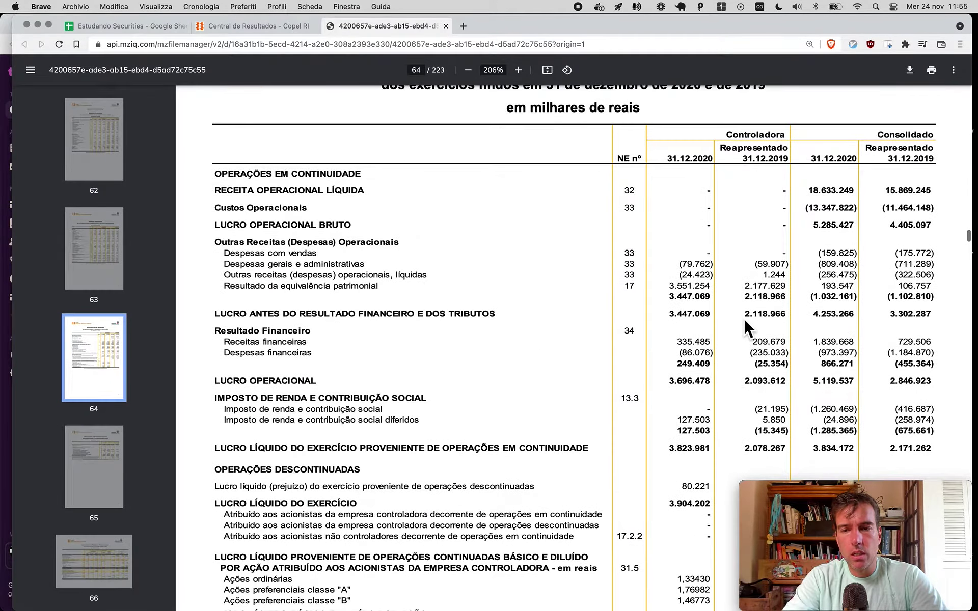
{"action": "scroll", "coordinate": [744, 318], "scroll_direction": "down", "scroll_amount": 3}
{"action": "scroll", "coordinate": [750, 318], "scroll_direction": "down", "scroll_amount": 3}
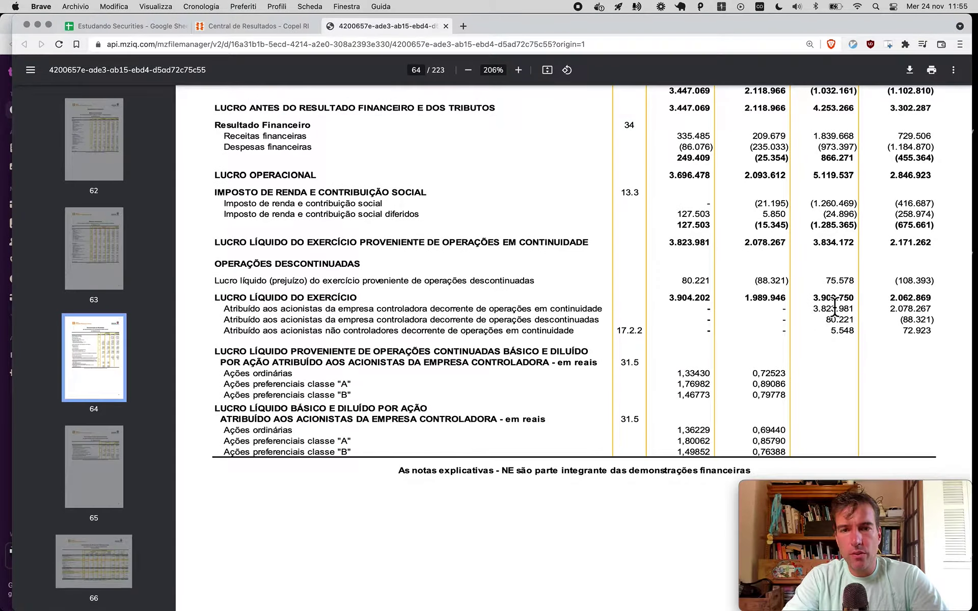
{"action": "key", "text": "super+1"}
{"action": "type", "text": "3"}
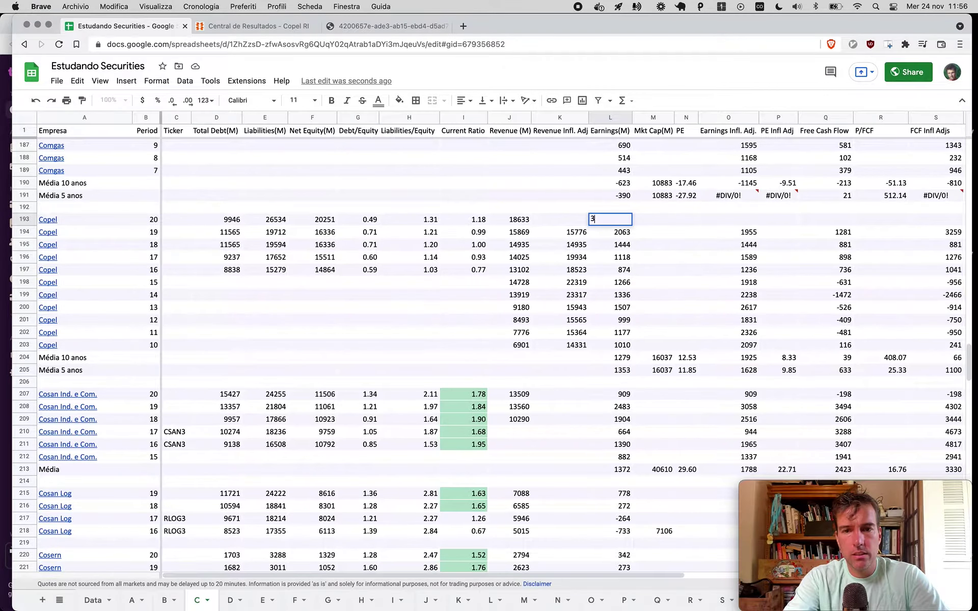
{"action": "type", "text": "904"}
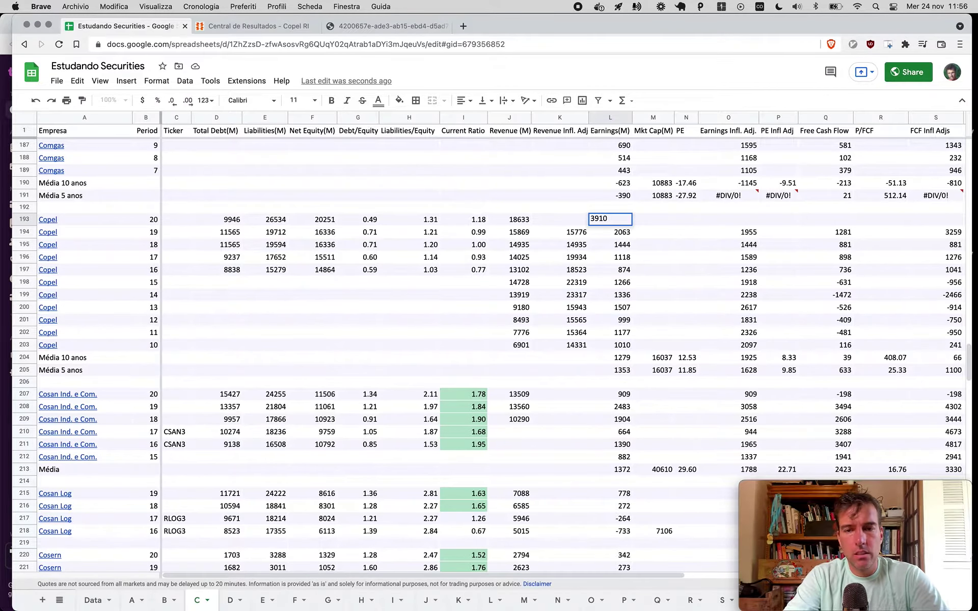
{"action": "key", "text": "Tab"}
Step: In Calculator, subtract the 1668 used in investing activities from the 3941 operating cash flow in the report's consolidated 2020 cash flow statement
{"action": "key", "text": "super+3"}
{"action": "scroll", "coordinate": [668, 340], "scroll_direction": "down", "scroll_amount": 15}
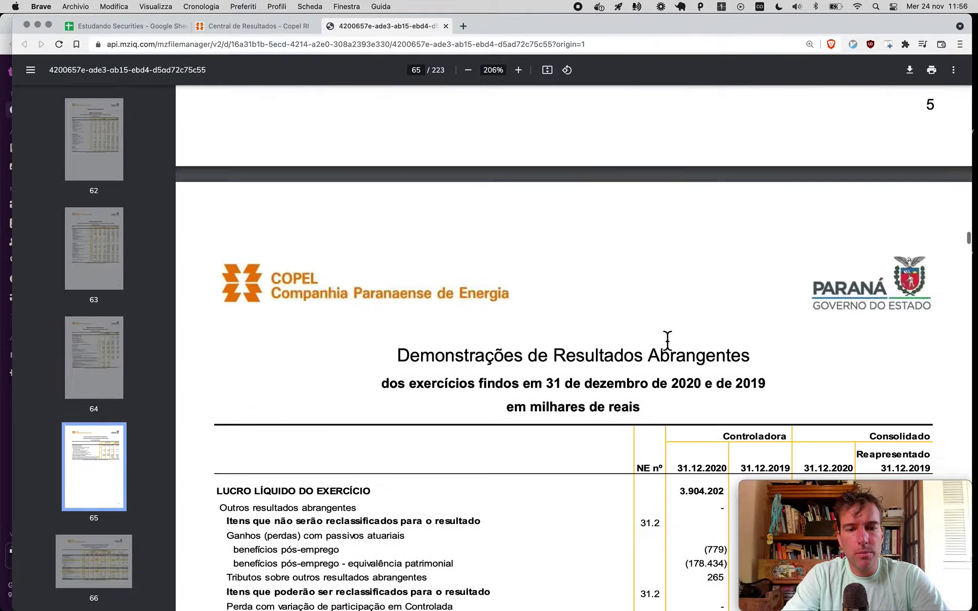
{"action": "scroll", "coordinate": [668, 340], "scroll_direction": "down", "scroll_amount": 20}
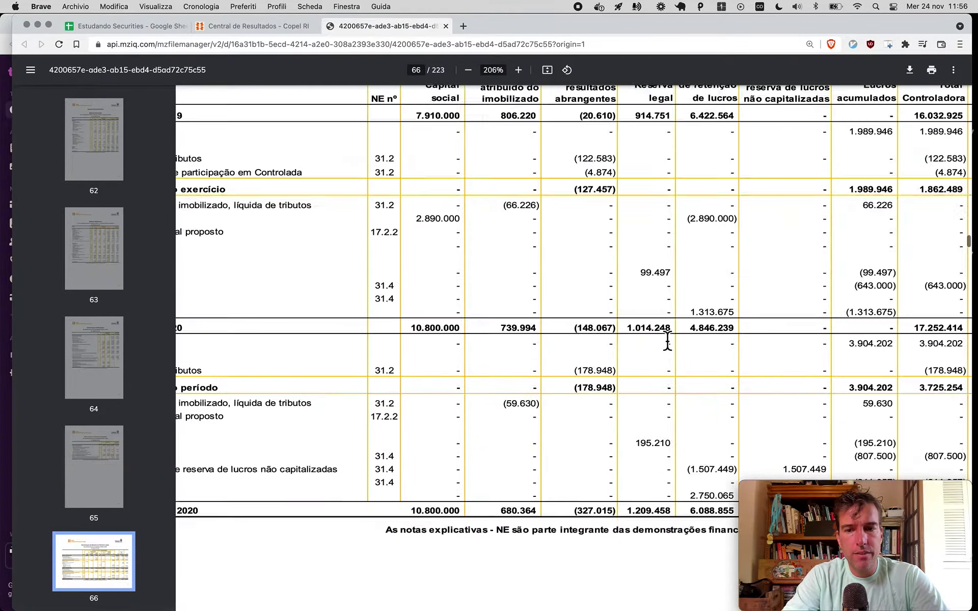
{"action": "scroll", "coordinate": [667, 341], "scroll_direction": "down", "scroll_amount": 5}
{"action": "scroll", "coordinate": [667, 341], "scroll_direction": "up", "scroll_amount": 10}
{"action": "scroll", "coordinate": [667, 341], "scroll_direction": "down", "scroll_amount": 20}
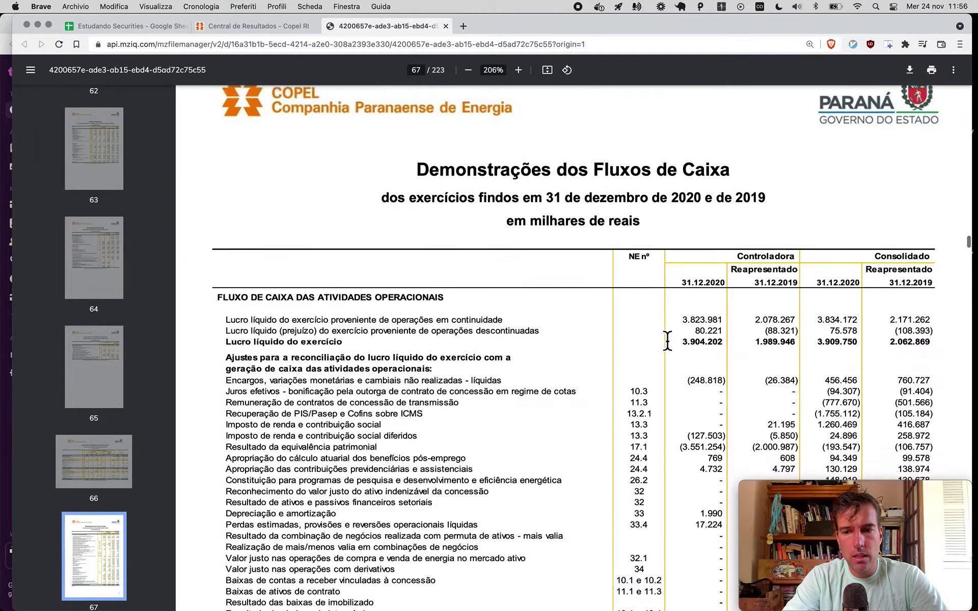
{"action": "key", "text": "super+Tab"}
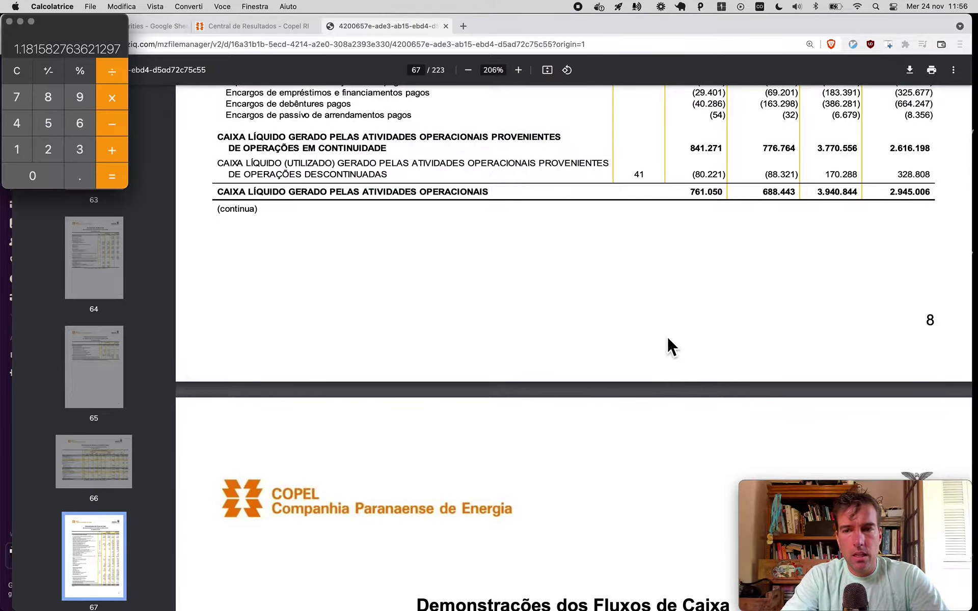
{"action": "type", "text": "3941"}
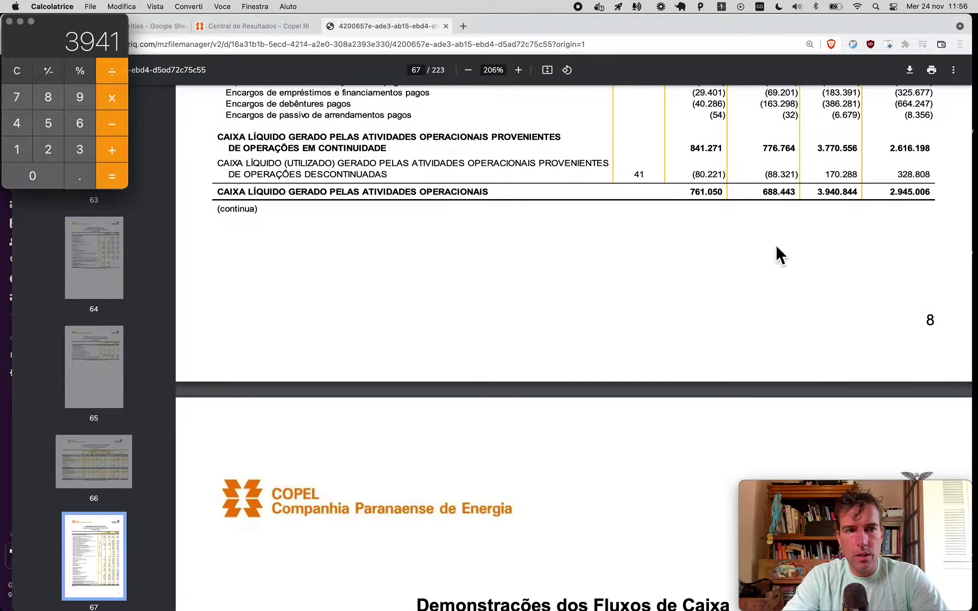
{"action": "scroll", "coordinate": [753, 301], "scroll_direction": "down", "scroll_amount": 15}
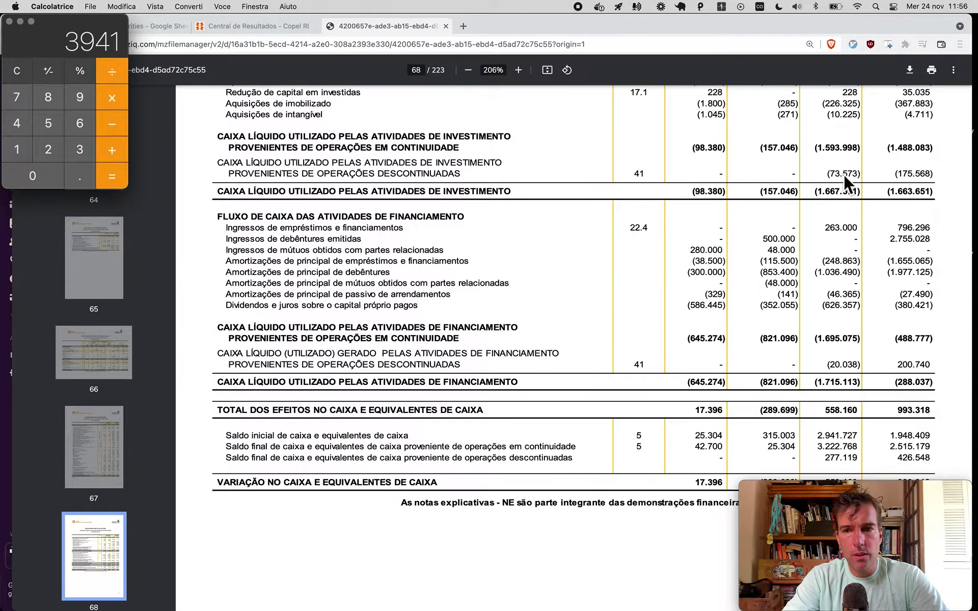
{"action": "type", "text": "-1668"}
{"action": "key", "text": "Return"}
Step: Paste the calculated 2273 as Copel's period 20 Free Cash Flow in the spreadsheet
{"action": "key", "text": "super+c"}
{"action": "key", "text": "super+Tab"}
{"action": "key", "text": "super+1"}
{"action": "key", "text": "Right"}
{"action": "key", "text": "Right"}
{"action": "key", "text": "Right"}
{"action": "key", "text": "Right"}
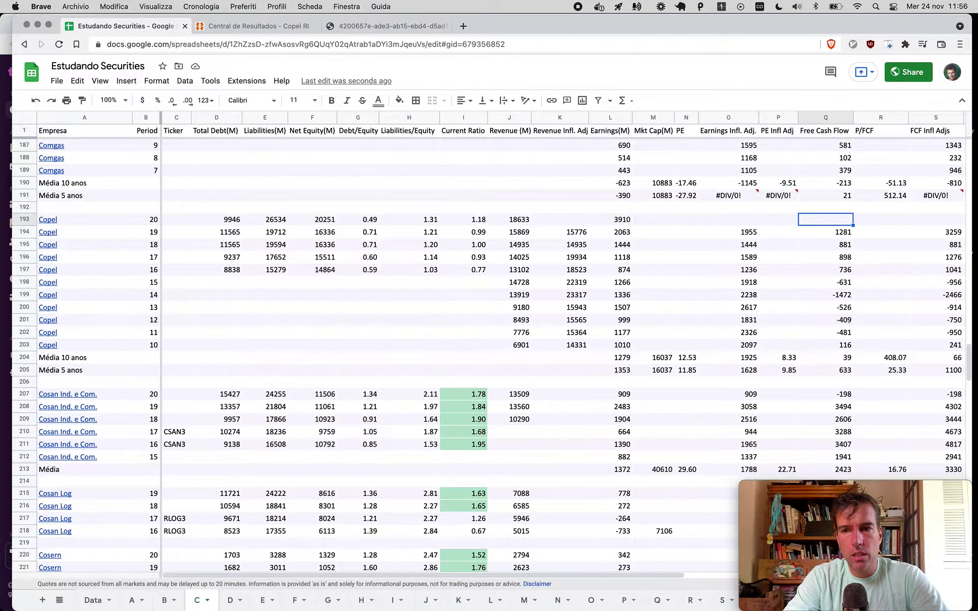
{"action": "key", "text": "super+v"}
Step: Copy Copel's period 20 Revenue of 18633 into its inflation-adjusted revenue cell
{"action": "key", "text": "Left"}
{"action": "key", "text": "Left"}
{"action": "key", "text": "Left"}
{"action": "key", "text": "Left"}
{"action": "key", "text": "Left"}
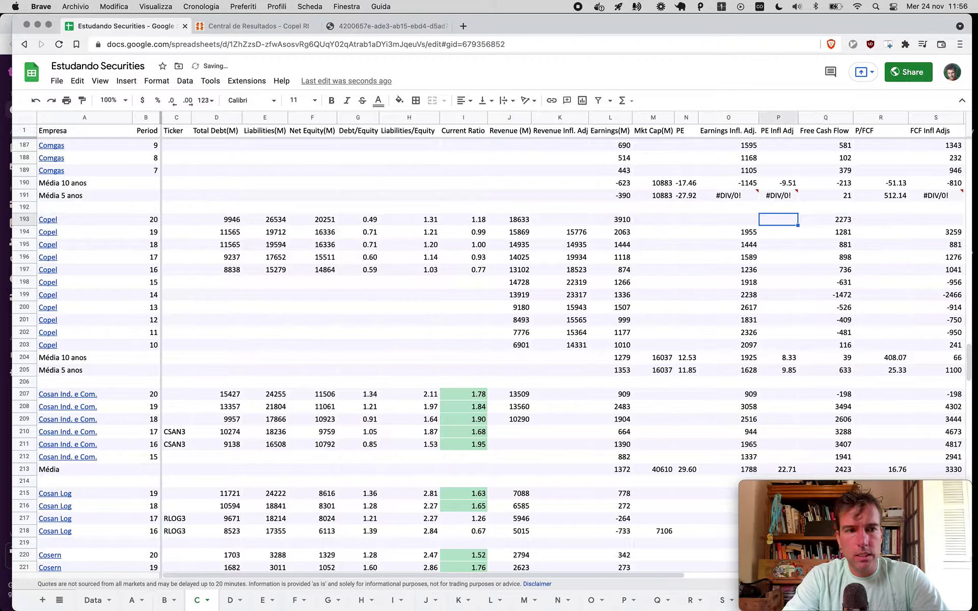
{"action": "key", "text": "Left"}
{"action": "key", "text": "Left"}
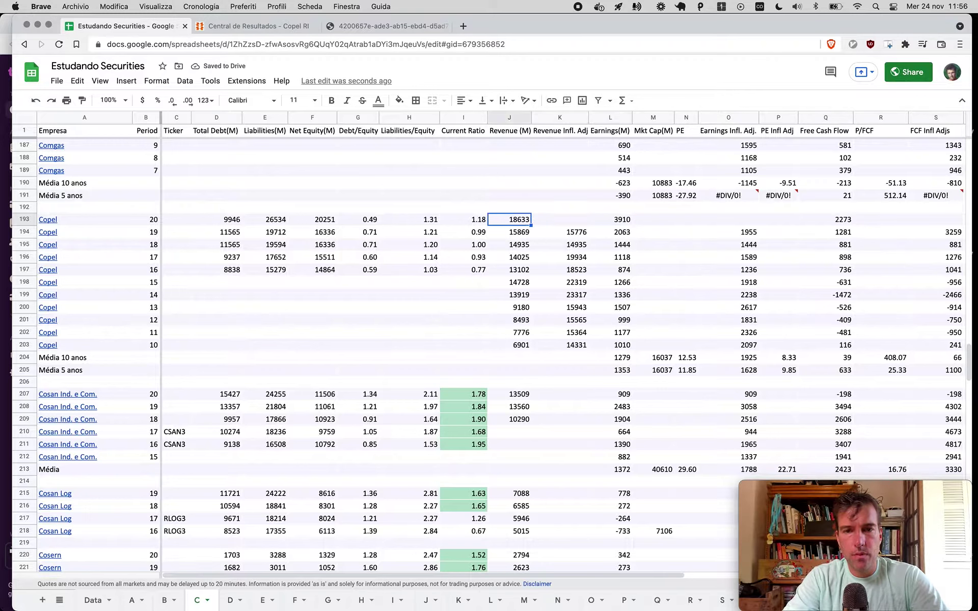
{"action": "key", "text": "super+c"}
{"action": "key", "text": "Right"}
{"action": "key", "text": "super+v"}
Step: Try a formula multiplying K194 by 'Inflation Adjustments'!B1 for Copel's period 19 inflation-adjusted revenue
{"action": "key", "text": "Down"}
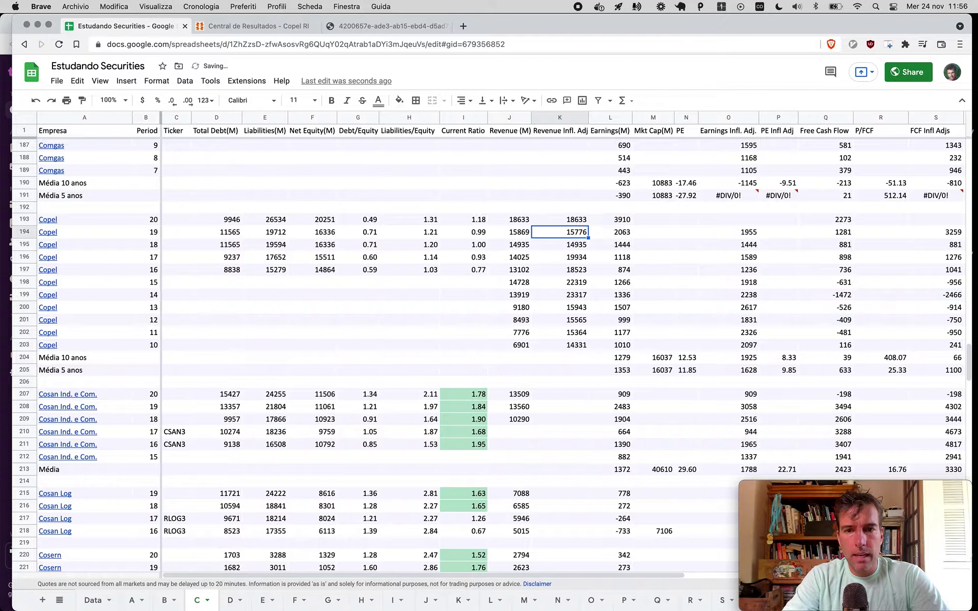
{"action": "type", "text": "="}
{"action": "key", "text": "Escape"}
{"action": "key", "text": "Left"}
{"action": "key", "text": "Left"}
{"action": "type", "text": "="}
{"action": "key", "text": "Right"}
{"action": "key", "text": "Right"}
{"action": "type", "text": "*"}
{"action": "key", "text": "Return"}
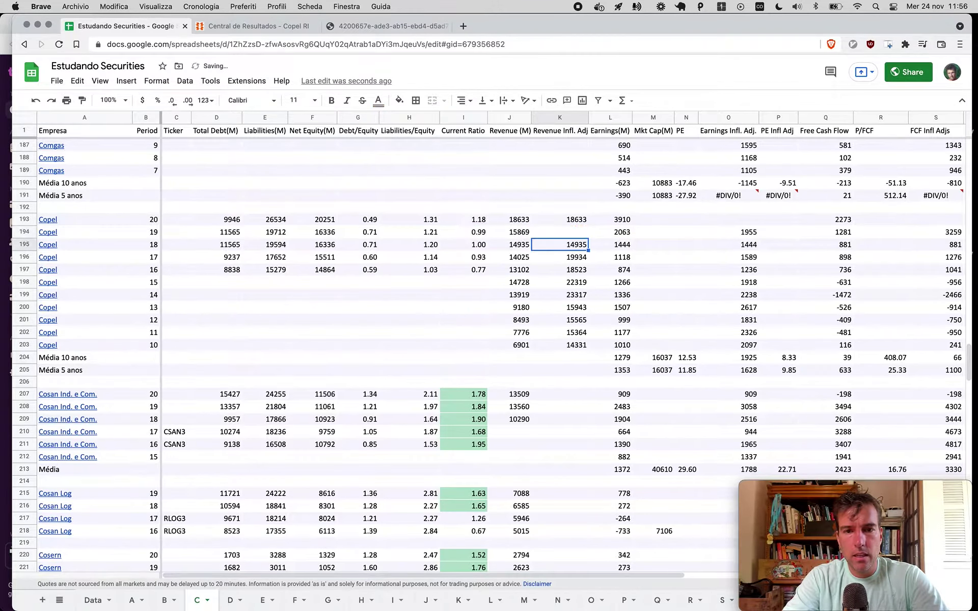
{"action": "key", "text": "Up"}
{"action": "key", "text": "Return"}
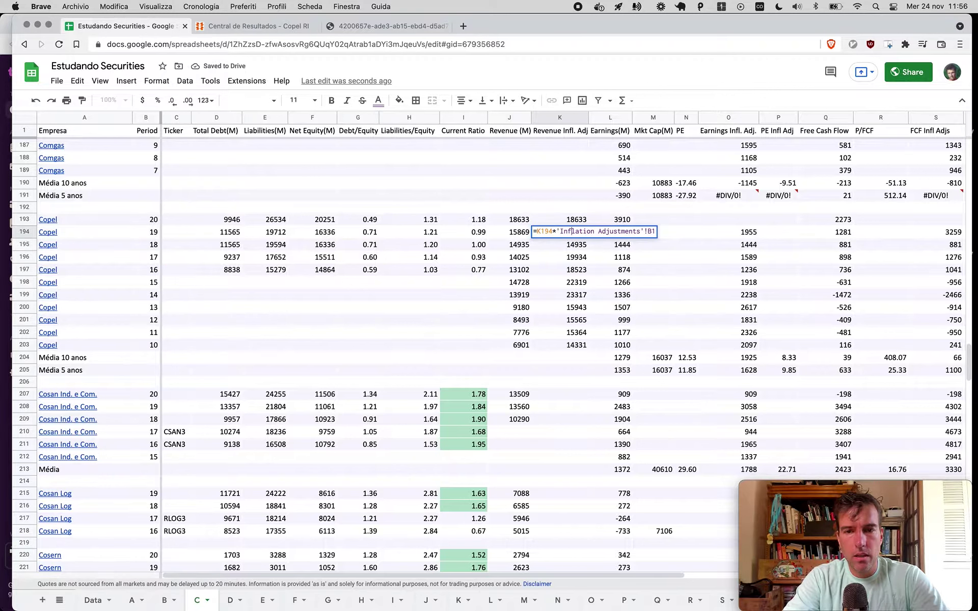
{"action": "key", "text": "Escape"}
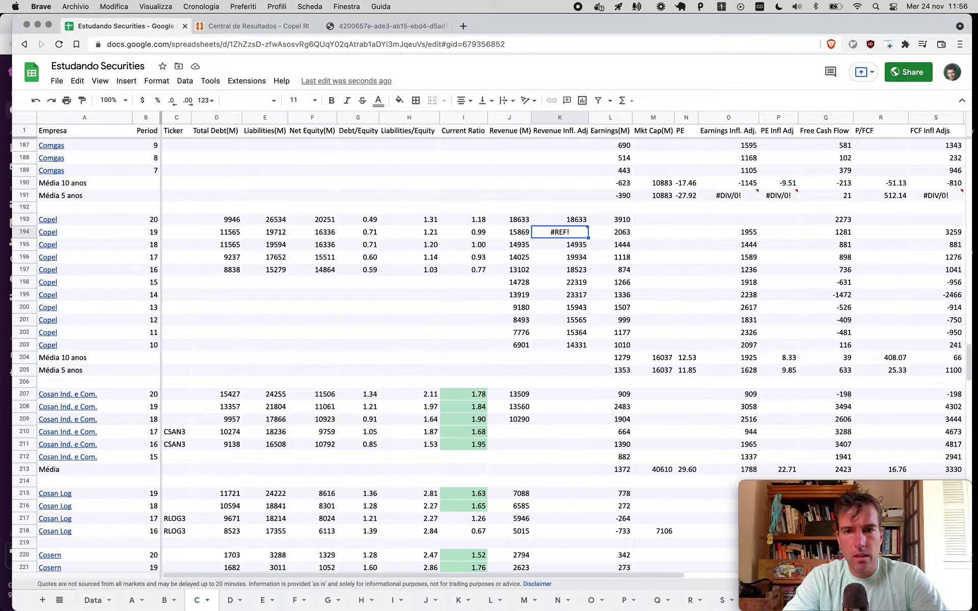
Step: Set Copel's period 19 inflation-adjusted revenue to the formula =J194*'Inflation Adjustments'!B1
{"action": "type", "text": "="}
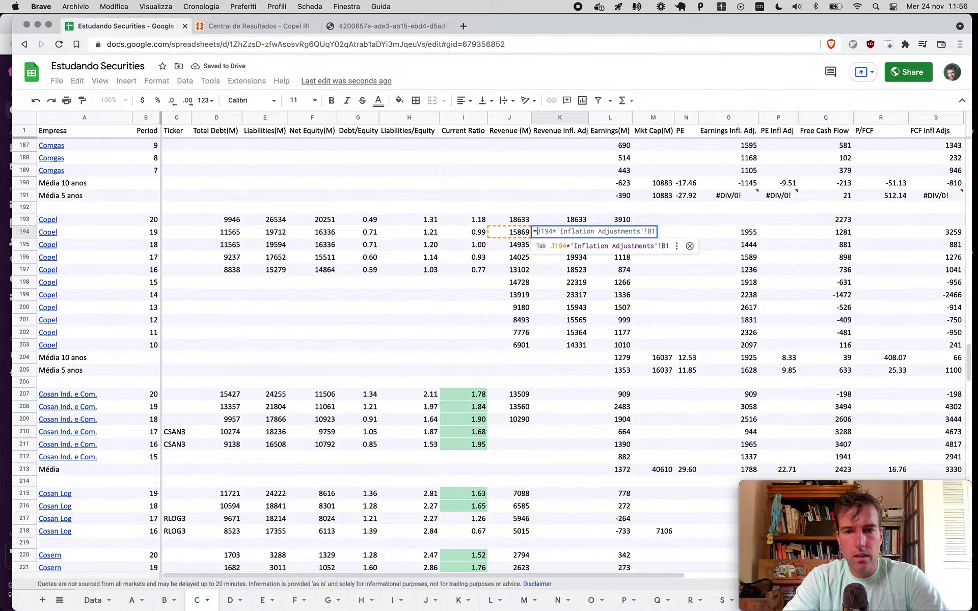
{"action": "type", "text": "J194"}
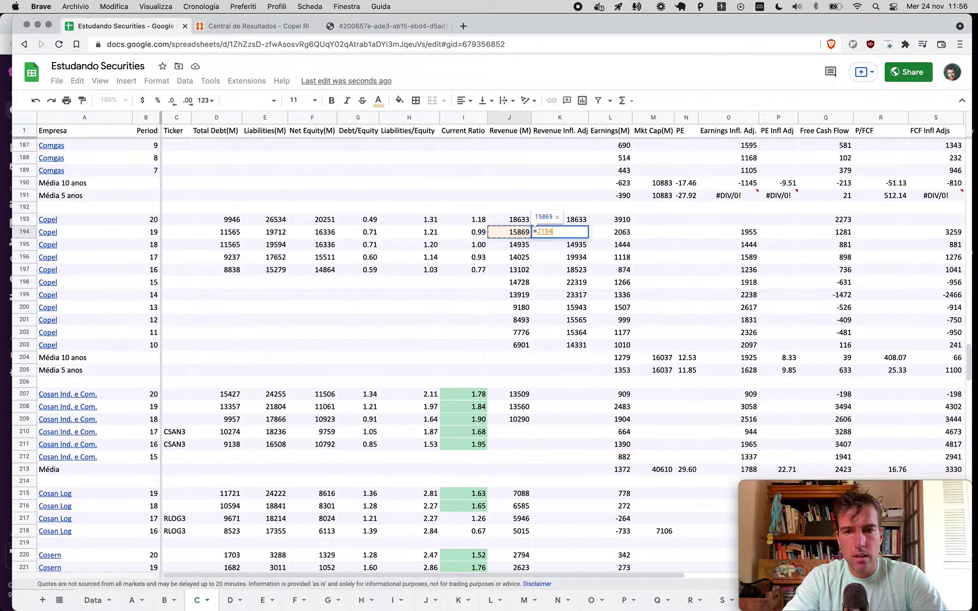
{"action": "type", "text": "*"}
{"action": "key", "text": "Tab"}
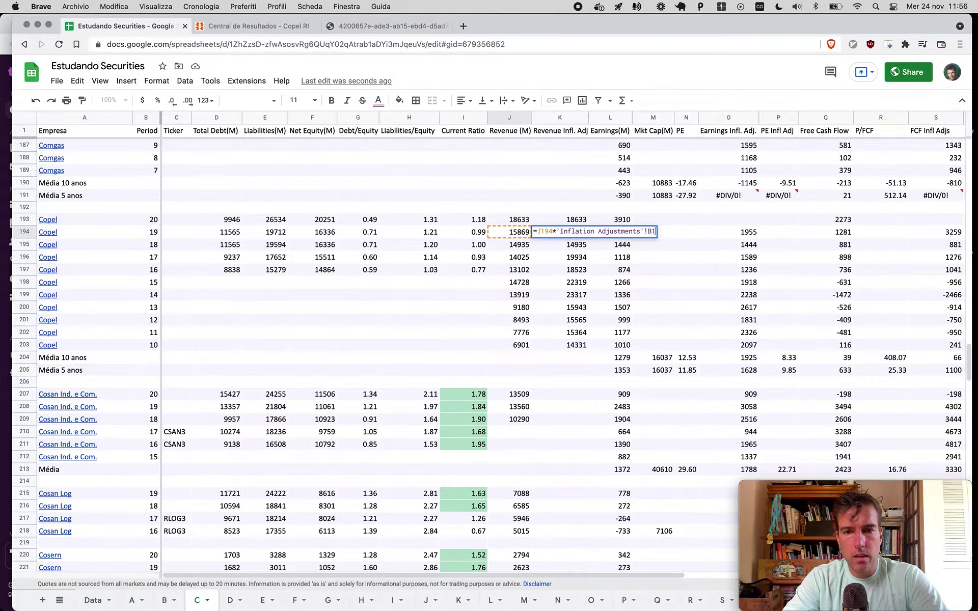
{"action": "key", "text": "Return"}
Step: Copy the period 19 inflation-adjusted revenue formula down to Copel's earlier periods, starting at period 18
{"action": "key", "text": "Up"}
{"action": "key", "text": "ctrl+c"}
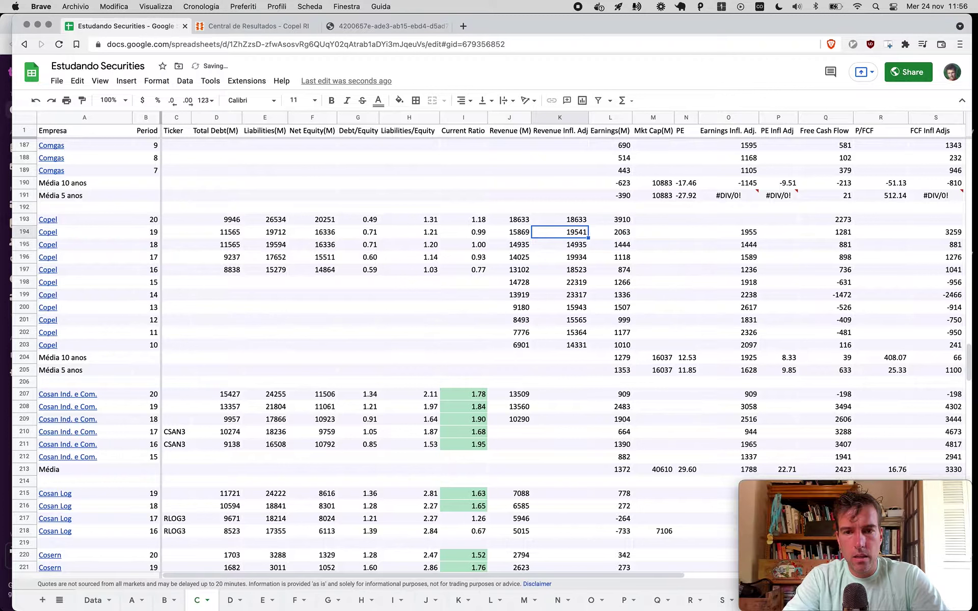
{"action": "key", "text": "Down"}
{"action": "key", "text": "shift+Down"}
{"action": "key", "text": "shift+Down"}
{"action": "key", "text": "shift+Down"}
{"action": "key", "text": "shift+Down"}
{"action": "key", "text": "shift+Down"}
{"action": "key", "text": "shift+Down"}
{"action": "key", "text": "shift+Down"}
{"action": "key", "text": "shift+Down"}
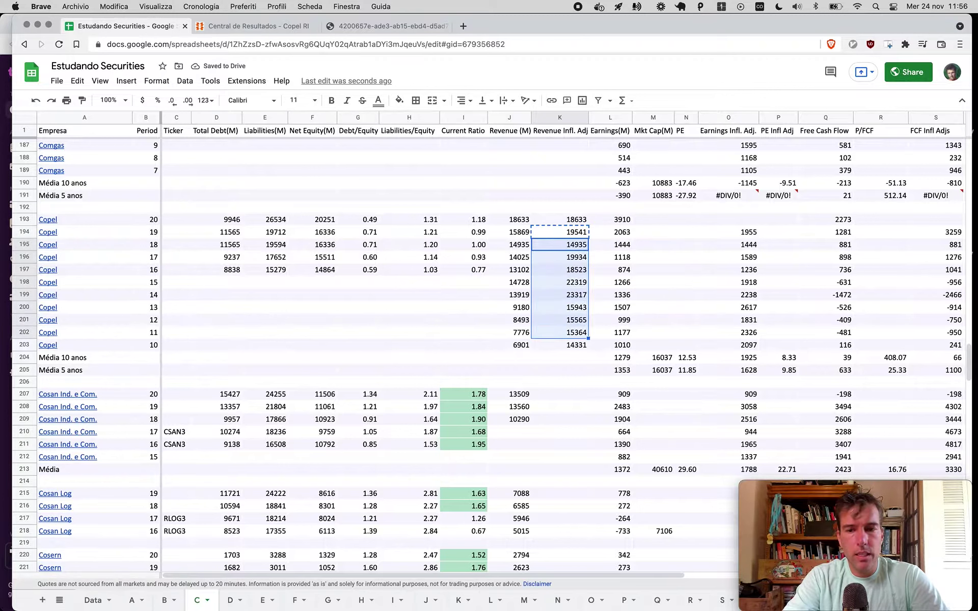
{"action": "key", "text": "ctrl+v"}
Step: Review Copel's inflation-adjusted revenue figures across the periods
{"action": "key", "text": "Down"}
{"action": "key", "text": "Down"}
{"action": "key", "text": "Down"}
{"action": "key", "text": "Down"}
{"action": "key", "text": "Down"}
{"action": "key", "text": "Down"}
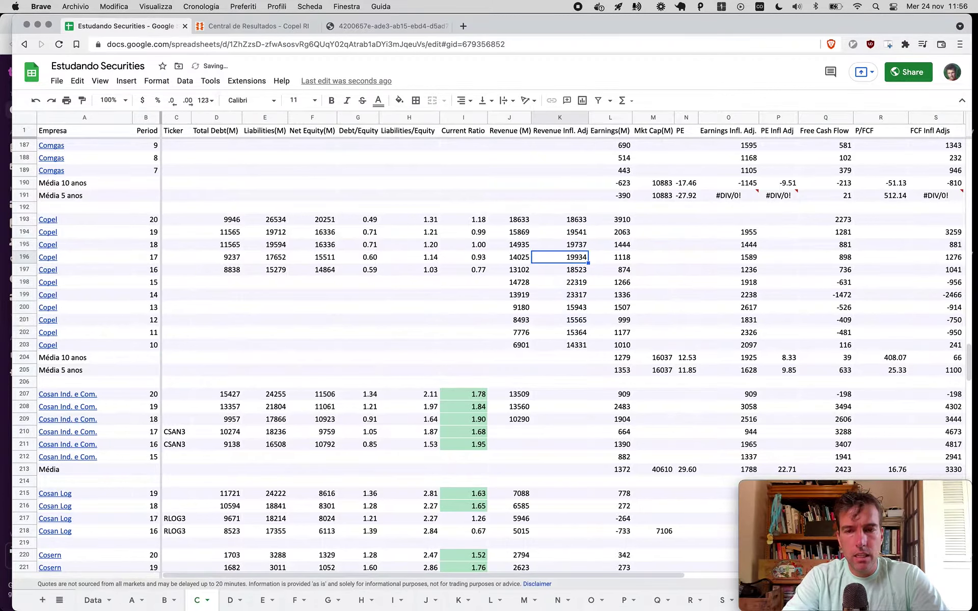
{"action": "key", "text": "Down"}
{"action": "key", "text": "Down"}
{"action": "key", "text": "Up"}
{"action": "key", "text": "Up"}
{"action": "key", "text": "Up"}
{"action": "key", "text": "Up"}
{"action": "key", "text": "Up"}
{"action": "key", "text": "Up"}
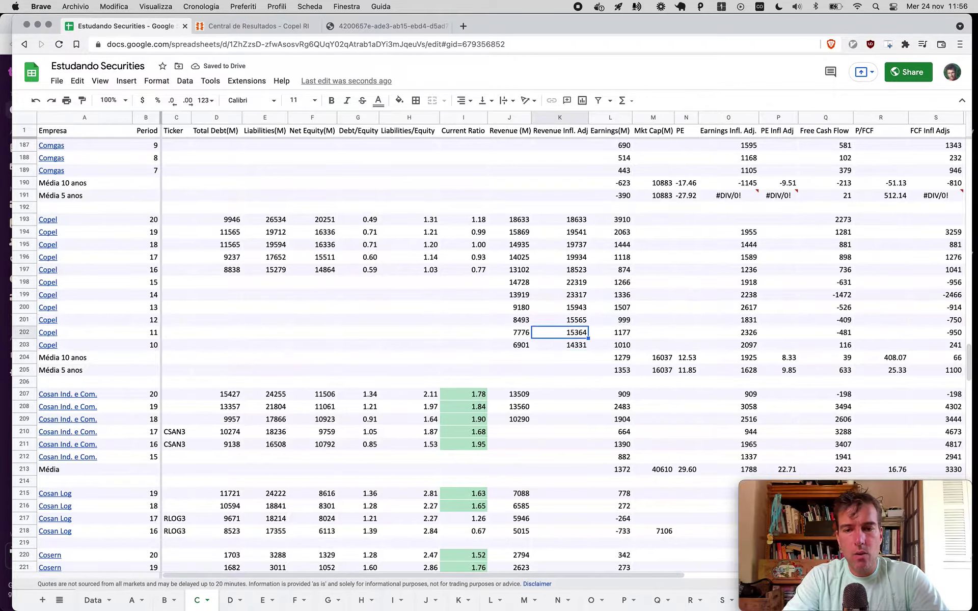
{"action": "key", "text": "Up"}
{"action": "key", "text": "Up"}
{"action": "key", "text": "Up"}
{"action": "key", "text": "Up"}
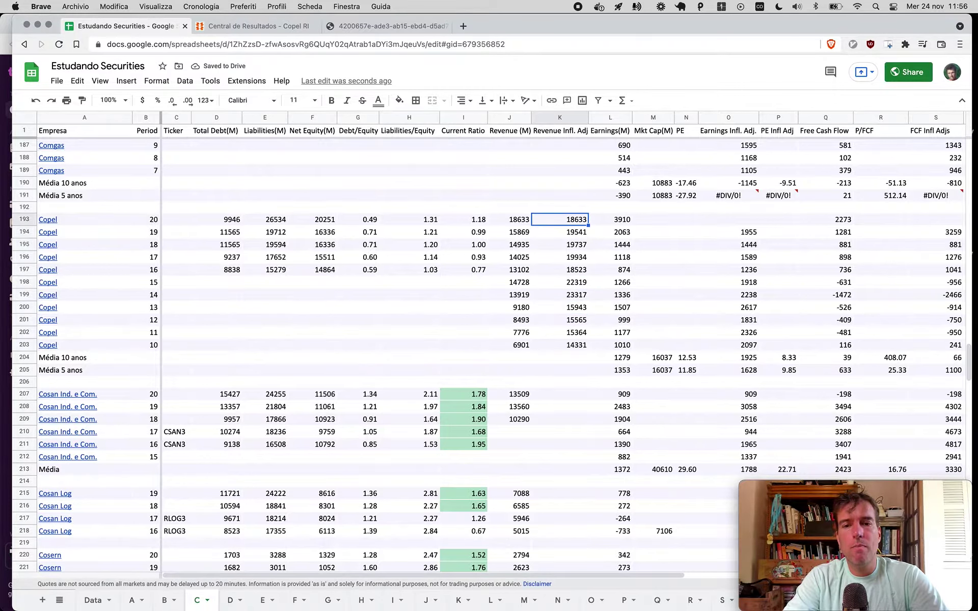
Step: Copy Copel's period 20 Earnings of 3910 into its inflation-adjusted earnings cell
{"action": "key", "text": "Right"}
{"action": "key", "text": "Right"}
{"action": "key", "text": "Left"}
{"action": "key", "text": "ctrl+c"}
{"action": "key", "text": "Right"}
{"action": "key", "text": "Right"}
{"action": "key", "text": "Right"}
{"action": "key", "text": "ctrl+v"}
Step: Set Copel's period 19 inflation-adjusted earnings to the formula =L194*'Inflation Adjustments'!B1
{"action": "key", "text": "Down"}
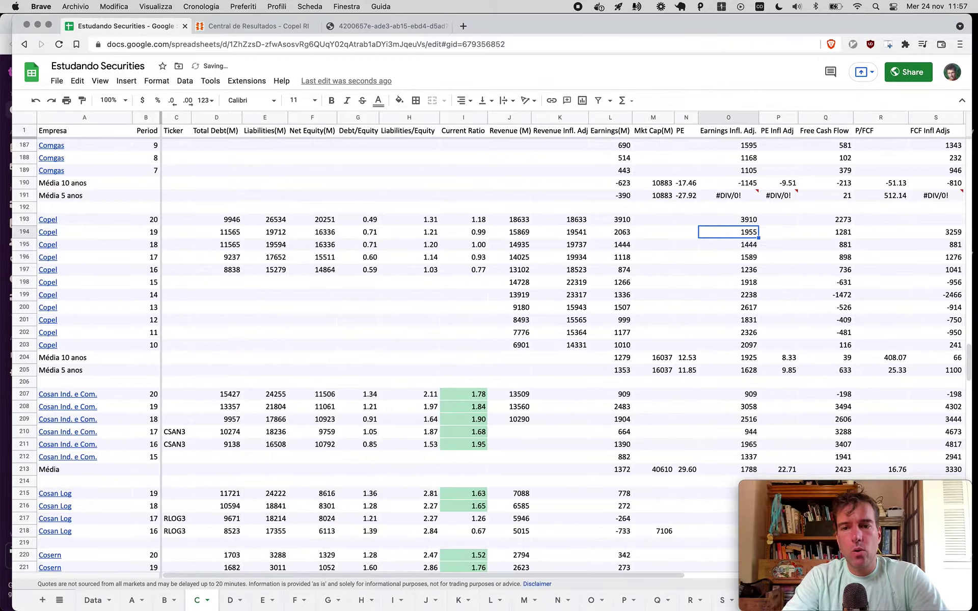
{"action": "type", "text": "="}
{"action": "key", "text": "Left"}
{"action": "key", "text": "Left"}
{"action": "key", "text": "Left"}
{"action": "type", "text": "*'in"}
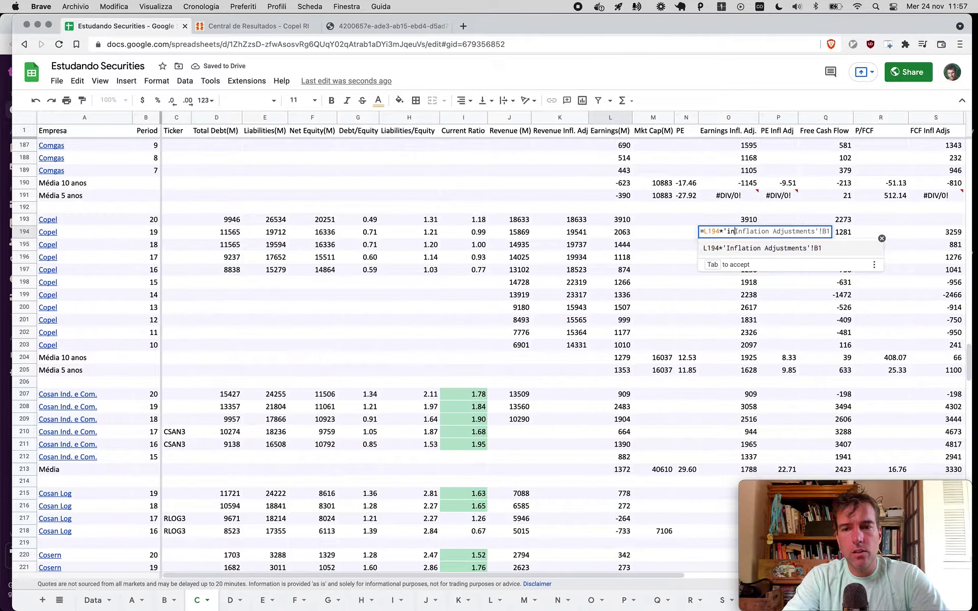
{"action": "key", "text": "Tab"}
{"action": "key", "text": "Return"}
Step: Copy the period 19 inflation-adjusted earnings formula down to Copel's periods 18 to 10
{"action": "key", "text": "Up"}
{"action": "key", "text": "ctrl+c"}
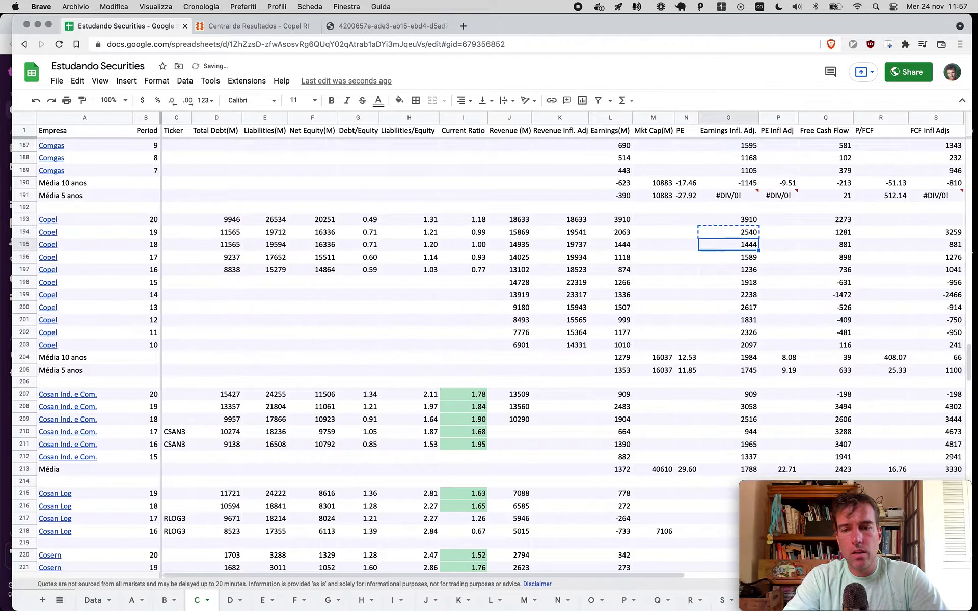
{"action": "key", "text": "Down"}
{"action": "key", "text": "super+shift+Down"}
{"action": "key", "text": "shift+Up"}
{"action": "key", "text": "shift+Up"}
{"action": "key", "text": "super+v"}
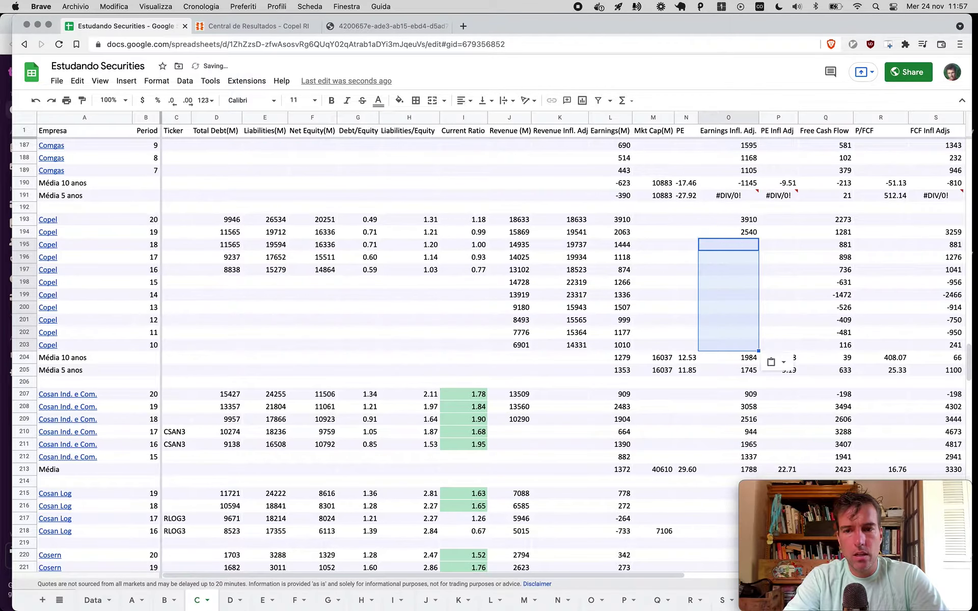
Step: Copy Copel's period 20 Free Cash Flow of 2273 into its inflation-adjusted free cash flow cell
{"action": "key", "text": "Right"}
{"action": "key", "text": "Right"}
{"action": "key", "text": "Right"}
{"action": "key", "text": "Right"}
{"action": "key", "text": "Right"}
{"action": "key", "text": "Left"}
{"action": "key", "text": "Left"}
{"action": "key", "text": "Up"}
{"action": "key", "text": "Up"}
{"action": "key", "text": "Left"}
{"action": "key", "text": "Right"}
{"action": "key", "text": "Right"}
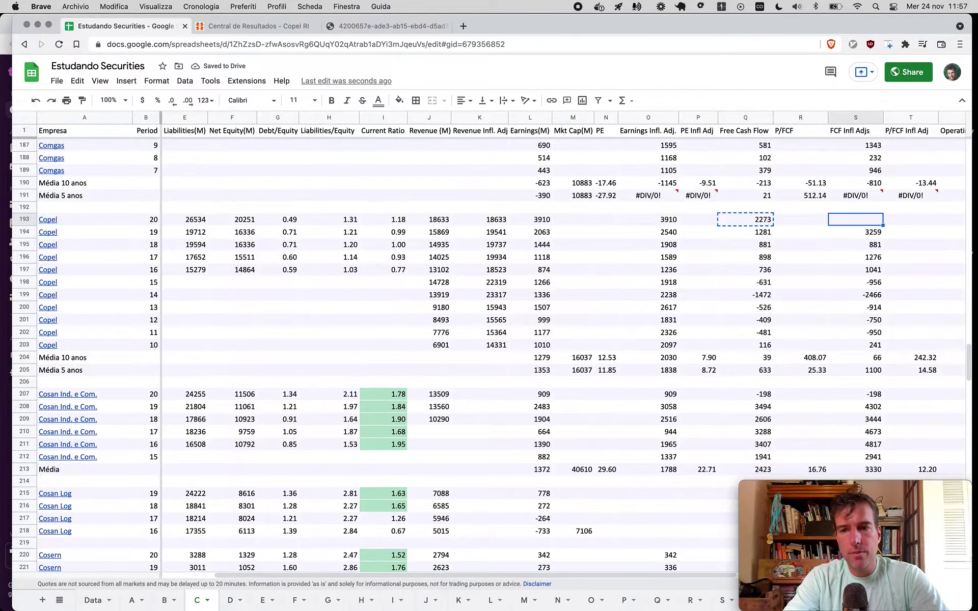
{"action": "key", "text": "super+v"}
Step: Set Copel's period 19 FCF Infl Adjs value to the formula =Q194*'Inflation Adjustments'!B1
{"action": "key", "text": "Down"}
{"action": "type", "text": "="}
{"action": "key", "text": "Left"}
{"action": "key", "text": "Left"}
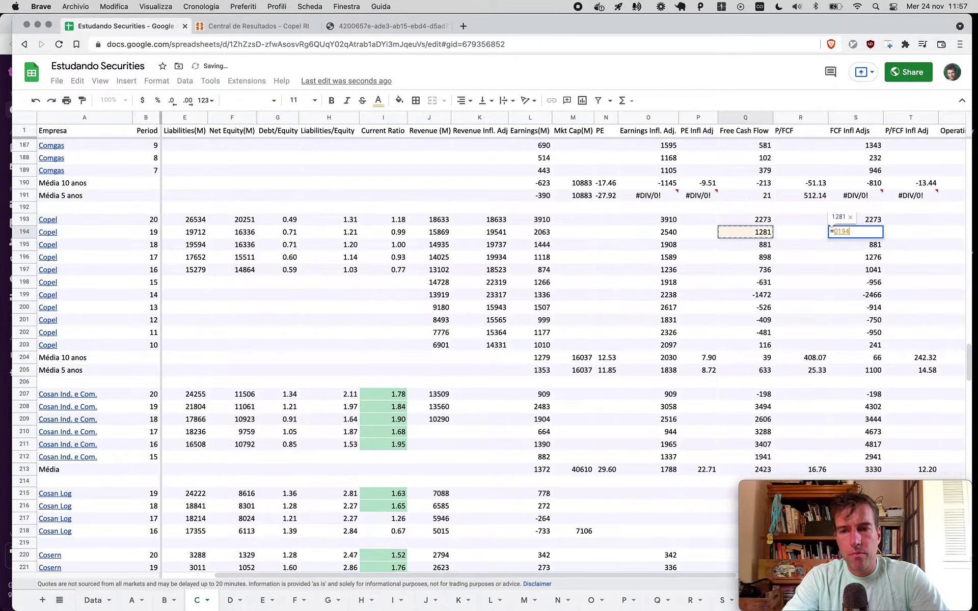
{"action": "type", "text": "*in"}
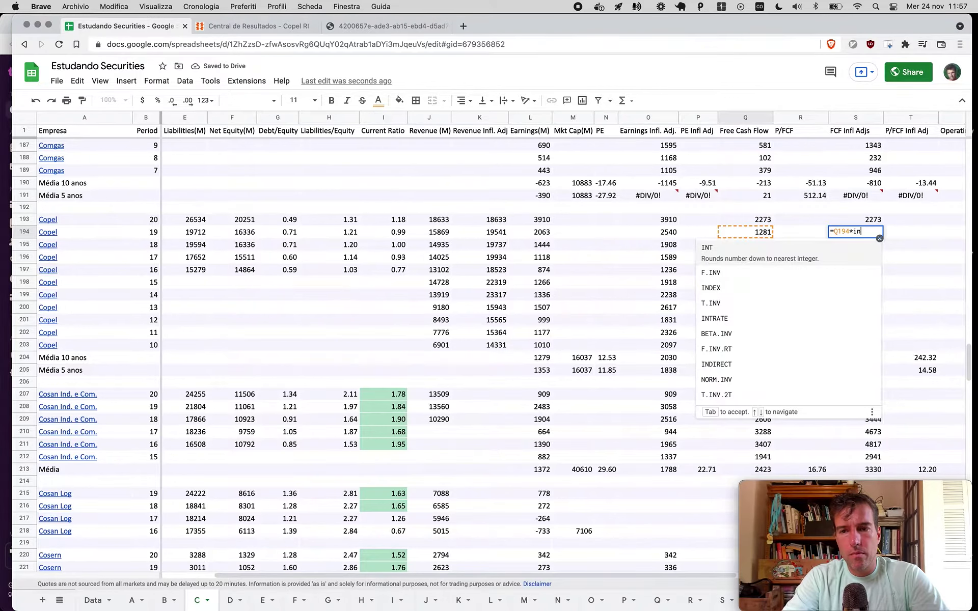
{"action": "key", "text": "BackSpace"}
{"action": "key", "text": "BackSpace"}
{"action": "key", "text": "BackSpace"}
{"action": "key", "text": "BackSpace"}
{"action": "key", "text": "BackSpace"}
{"action": "key", "text": "BackSpace"}
{"action": "key", "text": "BackSpace"}
{"action": "key", "text": "Left"}
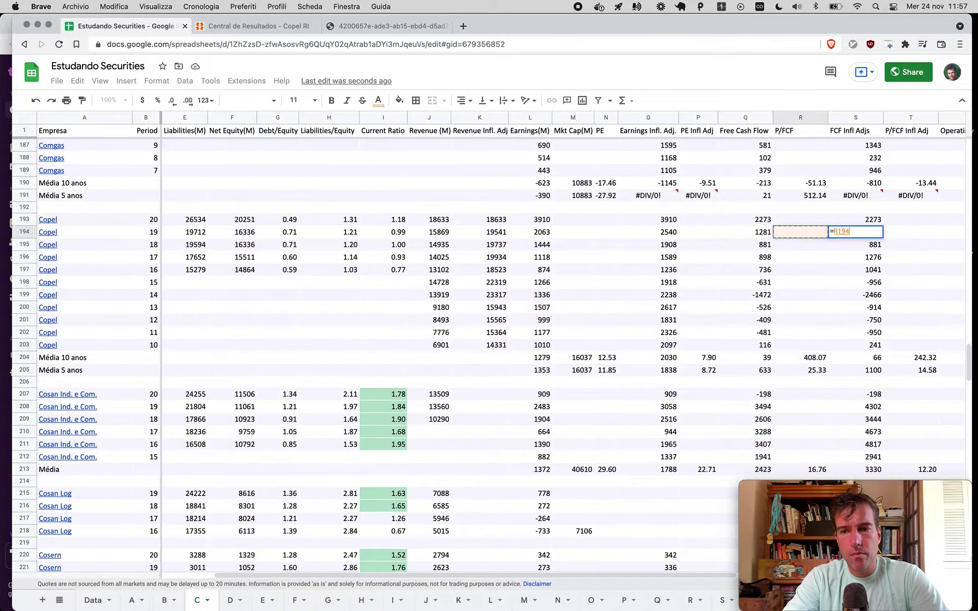
{"action": "key", "text": "Left"}
{"action": "type", "text": "*in"}
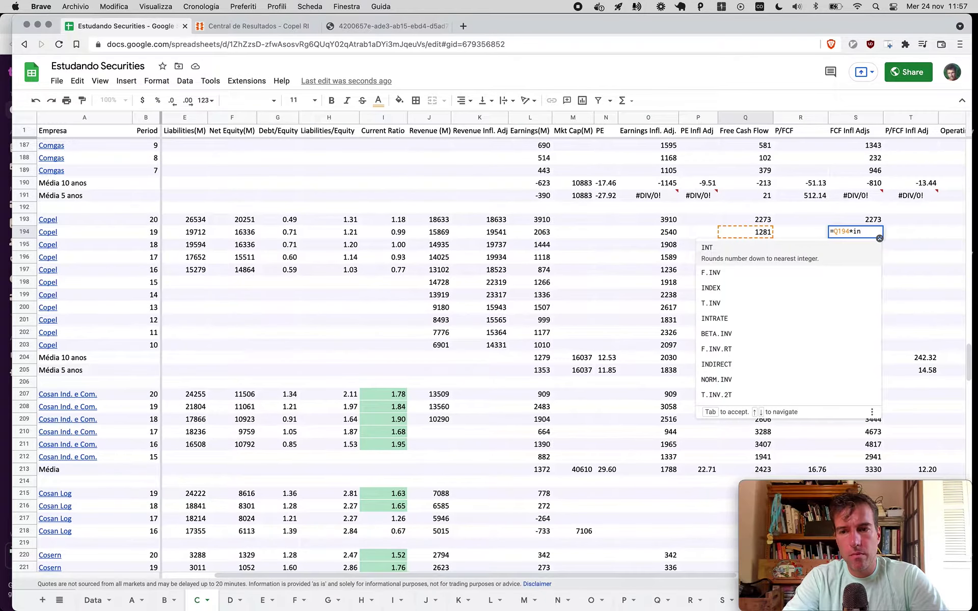
{"action": "type", "text": "f"}
{"action": "key", "text": "Tab"}
{"action": "key", "text": "Return"}
Step: Copy the period 19 inflation-adjusted free cash flow formula down to Copel's periods 18 to 10
{"action": "key", "text": "Up"}
{"action": "key", "text": "super+c"}
{"action": "key", "text": "Down"}
{"action": "key", "text": "ctrl+shift+Down"}
{"action": "key", "text": "shift+Up"}
{"action": "key", "text": "shift+Up"}
{"action": "key", "text": "super+v"}
Step: Edit the Earnings formula in Copel's Média 10 anos row so it averages periods 20 to 11, starting from row 193
{"action": "key", "text": "Left"}
{"action": "key", "text": "Left"}
{"action": "key", "text": "Left"}
{"action": "key", "text": "Left"}
{"action": "key", "text": "Left"}
{"action": "key", "text": "Left"}
{"action": "key", "text": "Left"}
{"action": "key", "text": "Down"}
{"action": "key", "text": "Down"}
{"action": "key", "text": "Down"}
{"action": "key", "text": "Down"}
{"action": "key", "text": "Down"}
{"action": "key", "text": "Down"}
{"action": "key", "text": "Down"}
{"action": "key", "text": "Down"}
{"action": "key", "text": "Down"}
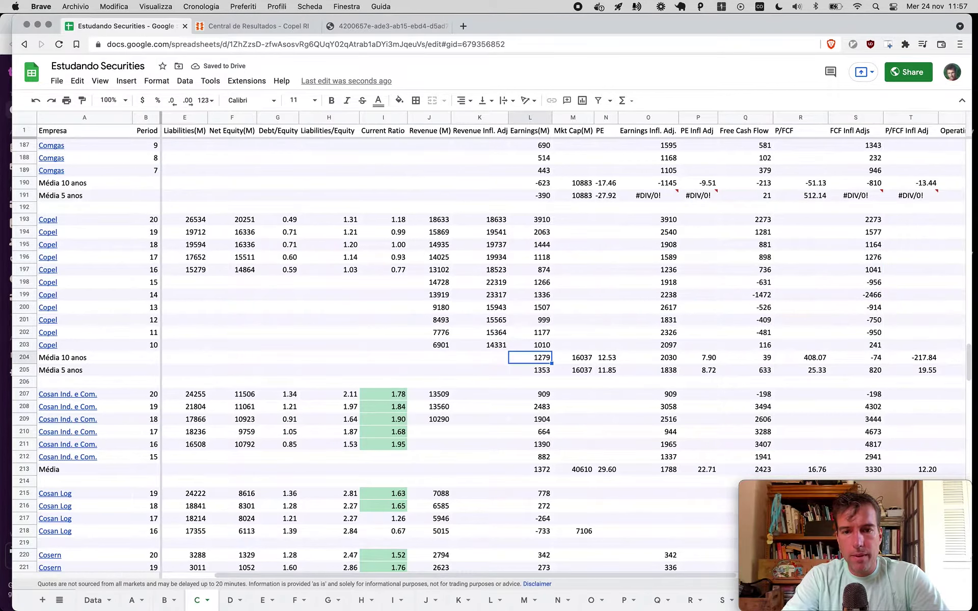
{"action": "key", "text": "Return"}
{"action": "key", "text": "Left"}
{"action": "key", "text": "Left"}
{"action": "key", "text": "Left"}
{"action": "key", "text": "Left"}
{"action": "key", "text": "Left"}
{"action": "key", "text": "Left"}
{"action": "key", "text": "Left"}
{"action": "key", "text": "Left"}
{"action": "key", "text": "Left"}
{"action": "key", "text": "Left"}
{"action": "key", "text": "Left"}
{"action": "key", "text": "BackSpace"}
{"action": "type", "text": "3"}
{"action": "key", "text": "Return"}
{"action": "key", "text": "Up"}
Step: Copy Copel's 10-year Earnings average formula to the inflation-adjusted earnings, Free Cash Flow and inflation-adjusted FCF columns of the same row
{"action": "key", "text": "super+c"}
{"action": "key", "text": "Right"}
{"action": "key", "text": "Right"}
{"action": "key", "text": "Right"}
{"action": "key", "text": "super+v"}
{"action": "key", "text": "Right"}
{"action": "key", "text": "Right"}
{"action": "key", "text": "super+v"}
{"action": "key", "text": "Right"}
{"action": "key", "text": "Right"}
{"action": "key", "text": "super+v"}
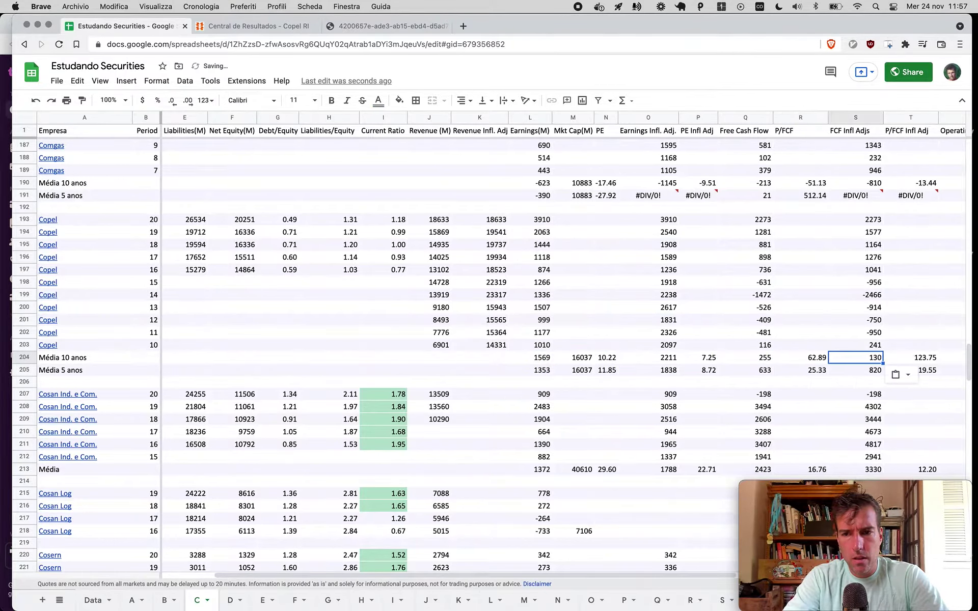
Step: Edit the Earnings formula in Copel's Média 5 anos row so it averages periods 20 to 16, starting from row 193
{"action": "key", "text": "Left"}
{"action": "key", "text": "Left"}
{"action": "key", "text": "Left"}
{"action": "key", "text": "Left"}
{"action": "key", "text": "Left"}
{"action": "key", "text": "Left"}
{"action": "key", "text": "Left"}
{"action": "key", "text": "Down"}
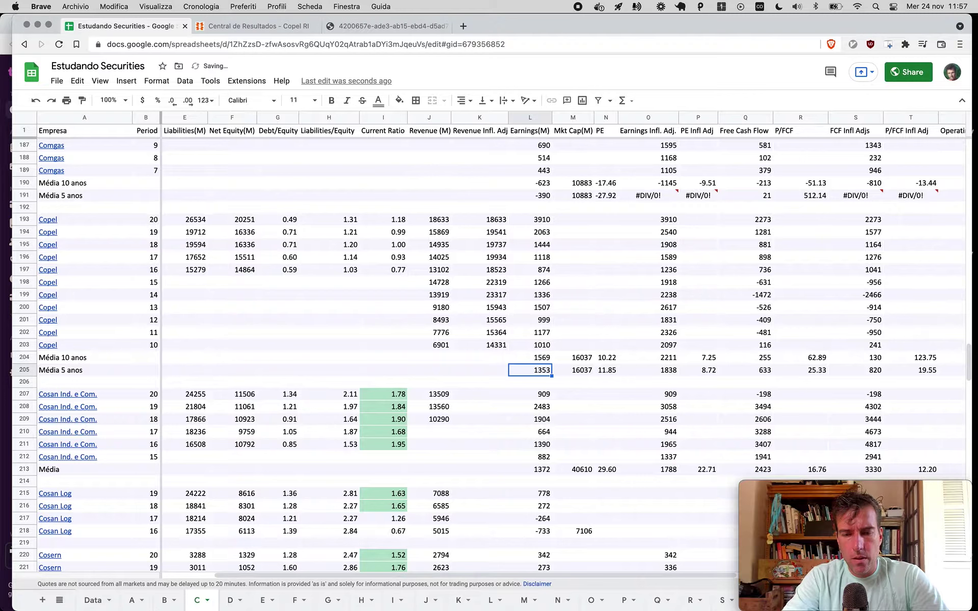
{"action": "key", "text": "Return"}
{"action": "key", "text": "Left"}
{"action": "key", "text": "Left"}
{"action": "key", "text": "Left"}
{"action": "key", "text": "Left"}
{"action": "key", "text": "Left"}
{"action": "key", "text": "Left"}
{"action": "key", "text": "Left"}
{"action": "key", "text": "Left"}
{"action": "key", "text": "Left"}
{"action": "key", "text": "Left"}
{"action": "key", "text": "BackSpace"}
{"action": "type", "text": "3"}
{"action": "key", "text": "Return"}
Step: Copy Copel's 5-year Earnings average formula to the inflation-adjusted earnings, Free Cash Flow and inflation-adjusted FCF columns of the same row
{"action": "key", "text": "Up"}
{"action": "key", "text": "Right"}
{"action": "key", "text": "Right"}
{"action": "key", "text": "Right"}
{"action": "key", "text": "cmd+v"}
{"action": "key", "text": "Right"}
{"action": "key", "text": "Right"}
{"action": "key", "text": "cmd+v"}
{"action": "key", "text": "Right"}
{"action": "key", "text": "Right"}
{"action": "key", "text": "cmd+v"}
{"action": "key", "text": "Left"}
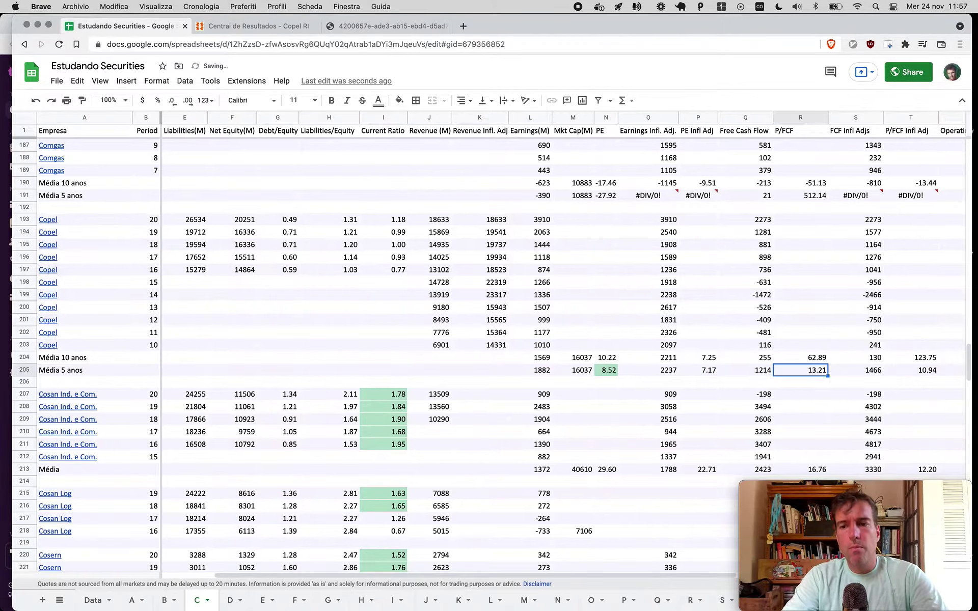